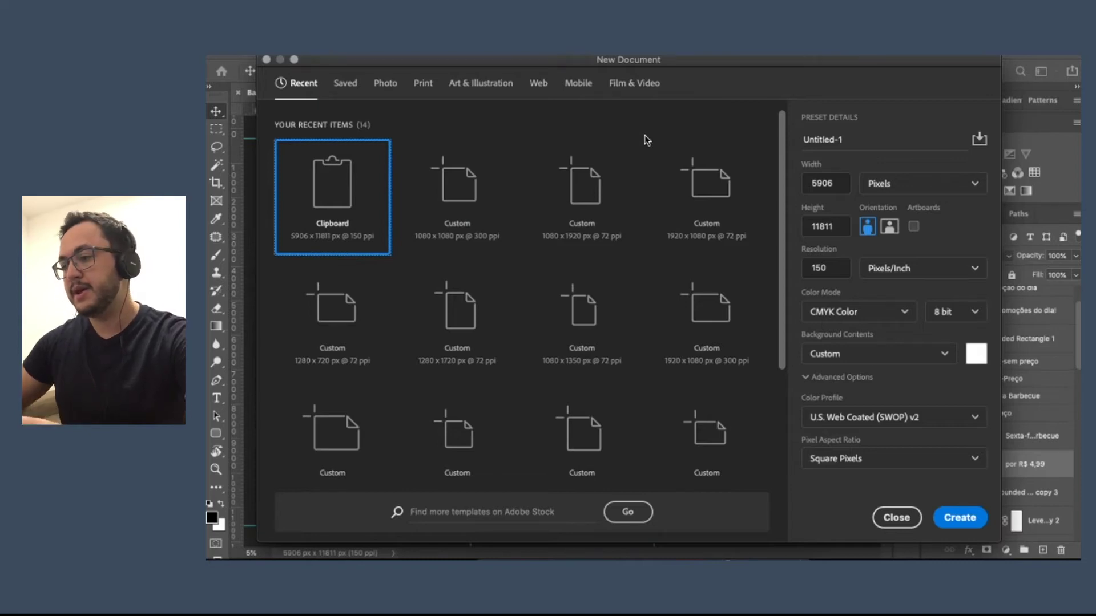
Set the new document's width and height both to 1080 pixels.
left_click_drag(837, 183, 783, 181)
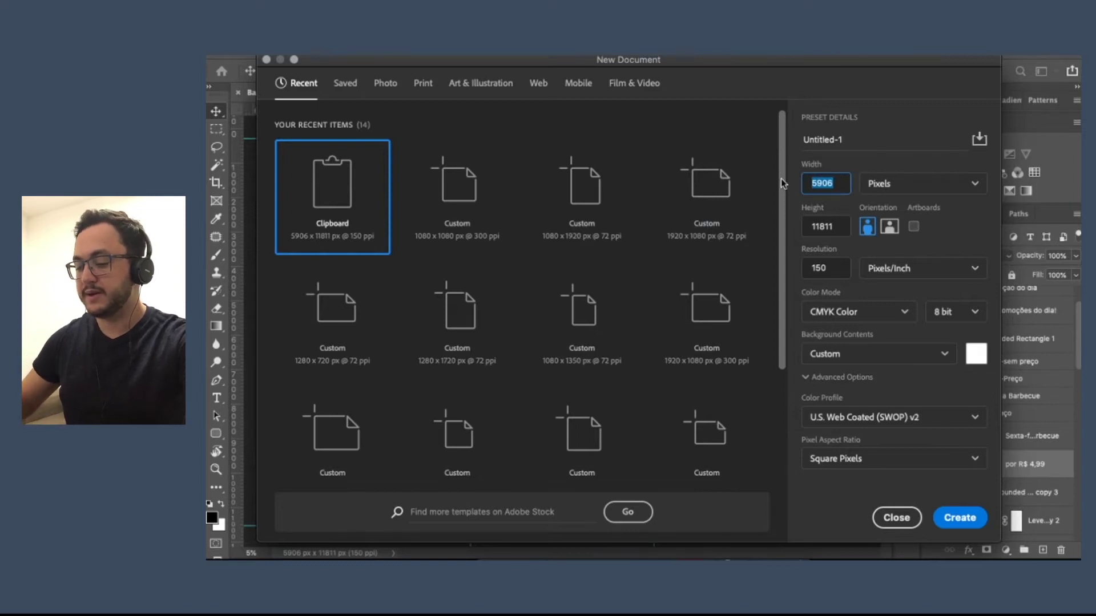
type("1080")
key("Tab")
key("Tab")
type("1080")
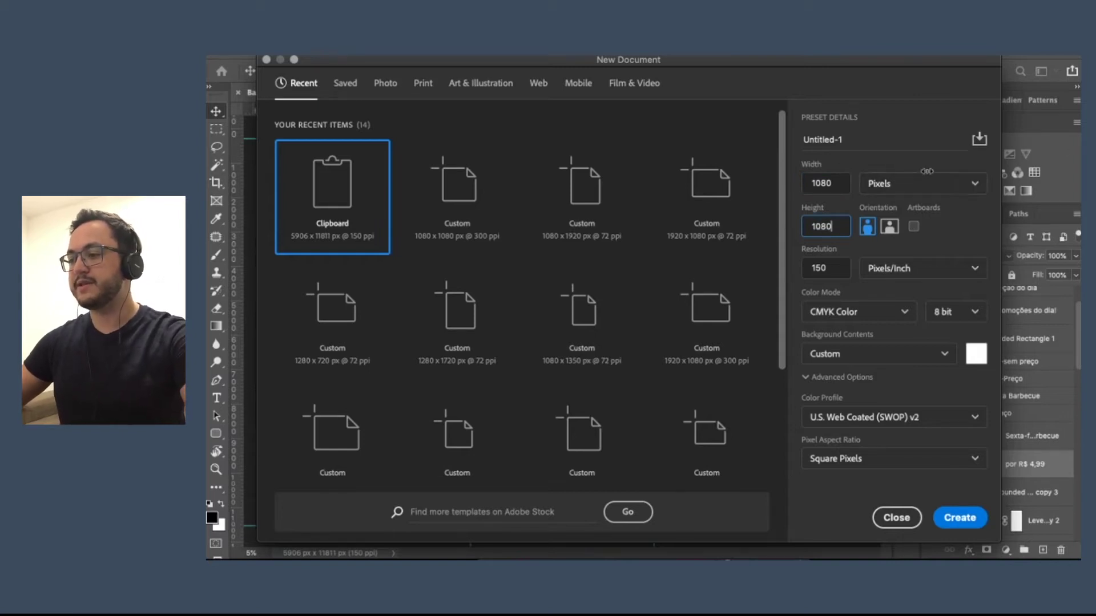
left_click(904, 182)
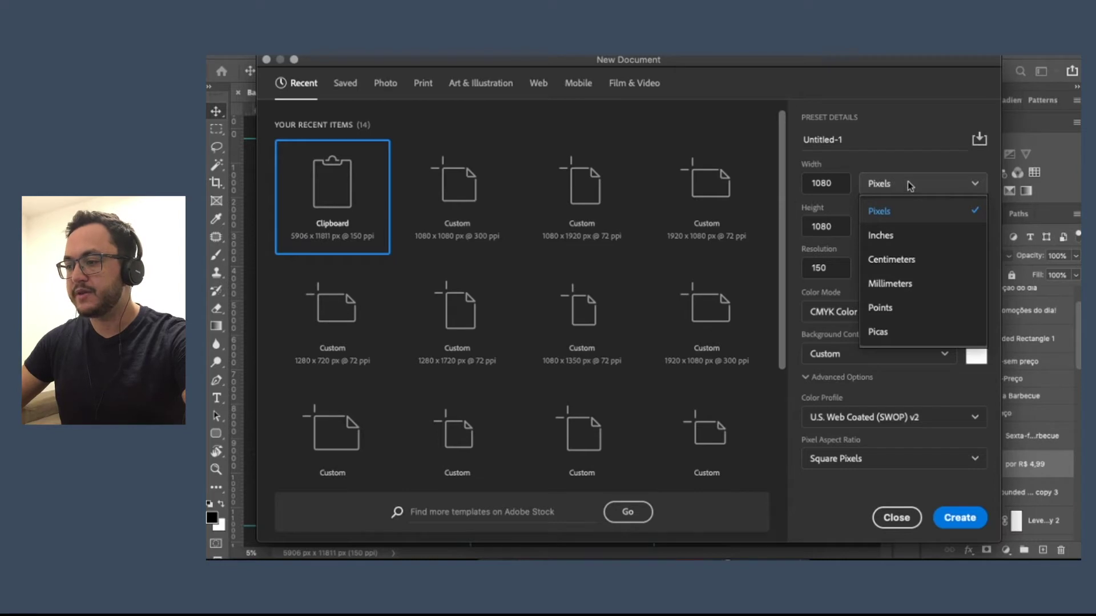
left_click(914, 188)
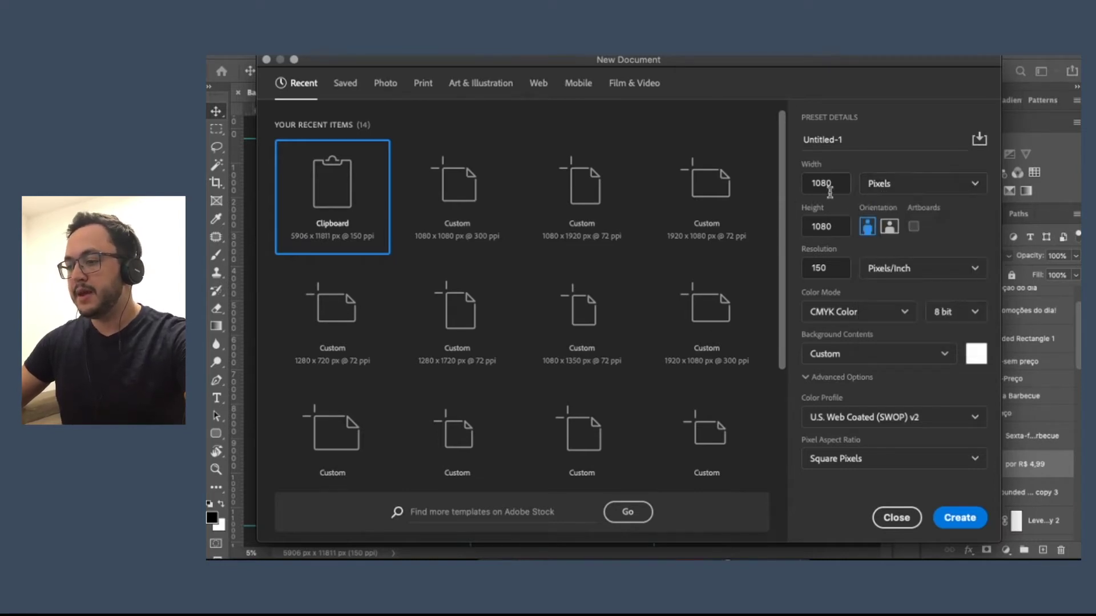
left_click_drag(809, 184, 846, 183)
left_click_drag(815, 223, 843, 226)
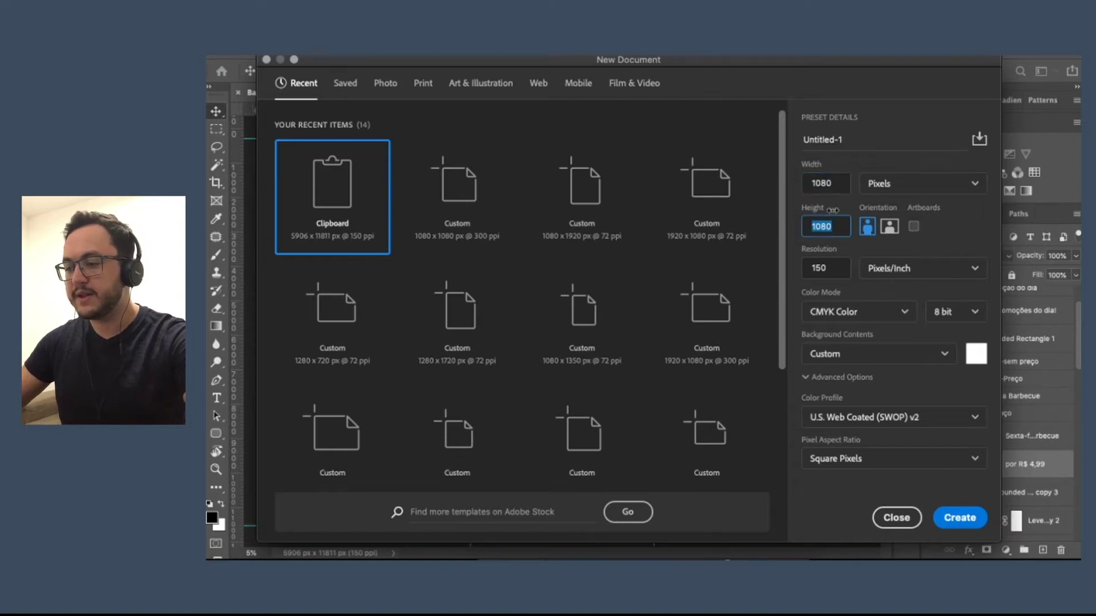
Set the new document's color mode to RGB Color and create it.
left_click_drag(831, 269, 812, 269)
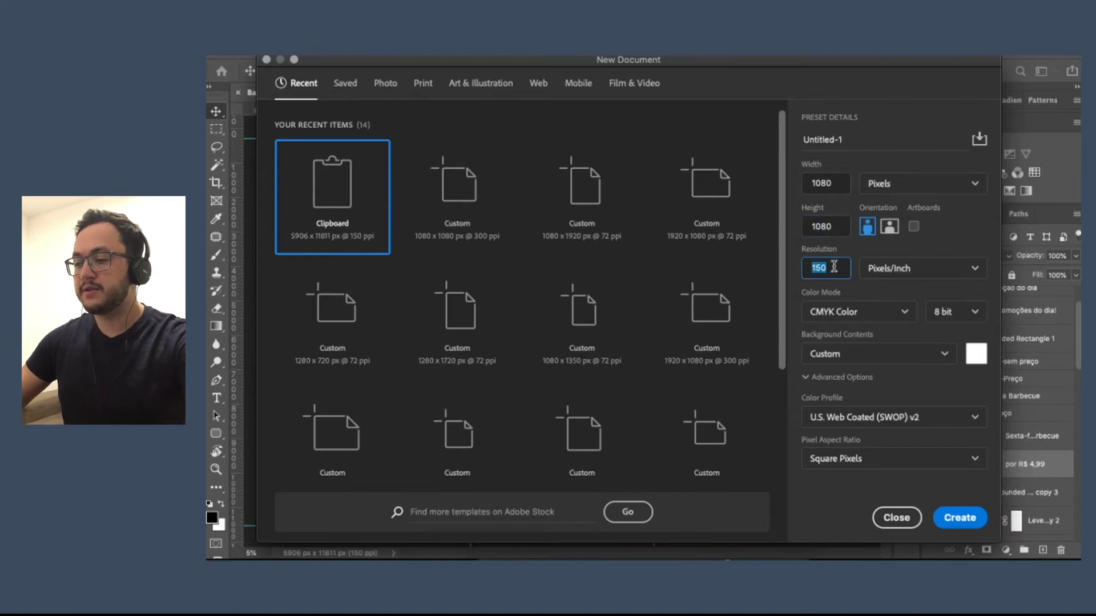
left_click(831, 268)
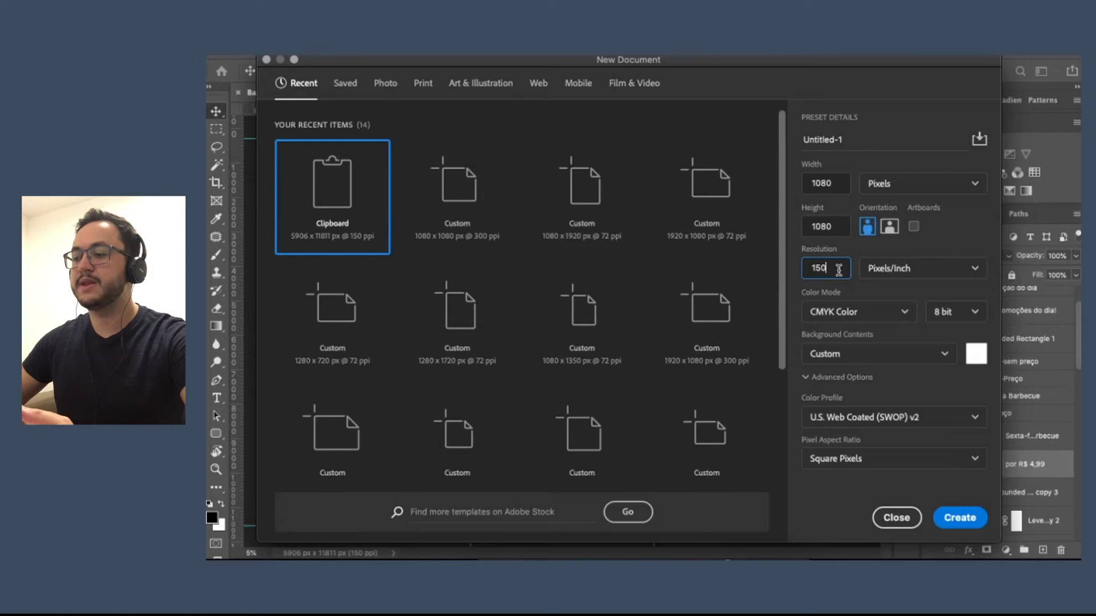
left_click(871, 317)
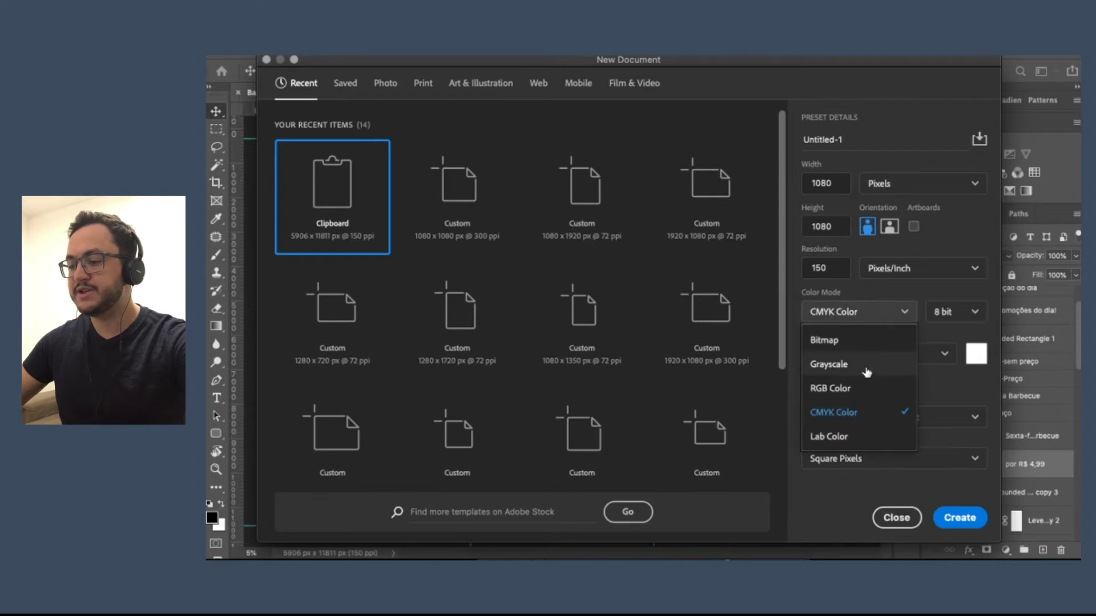
left_click(865, 394)
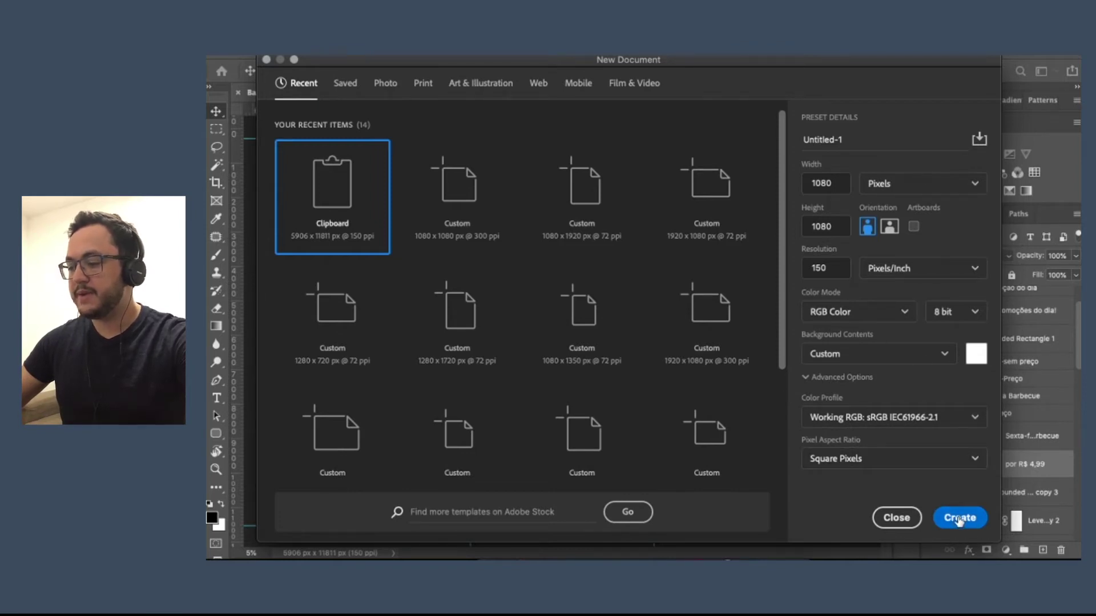
key("Escape")
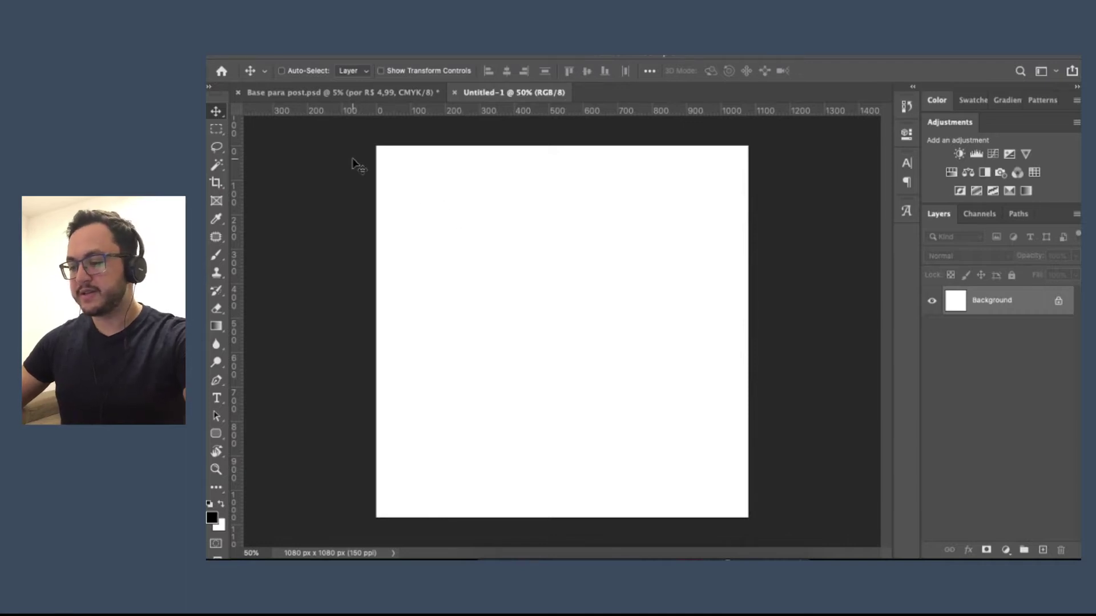
Save the blank document to the Mesa folder as post-1080x1080px.psd in Photoshop format.
key("super")
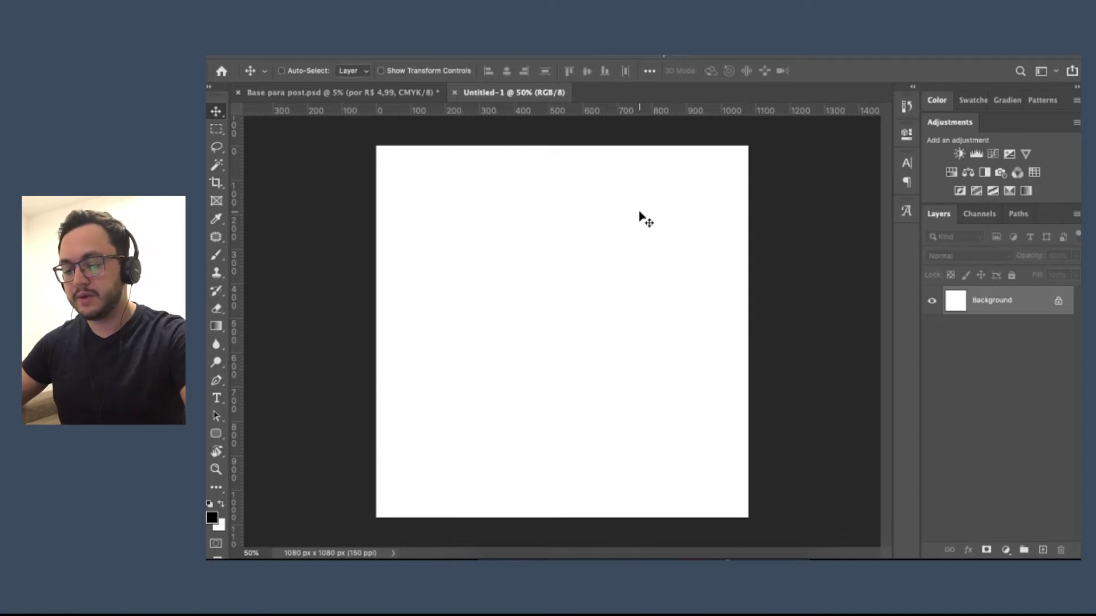
key("super")
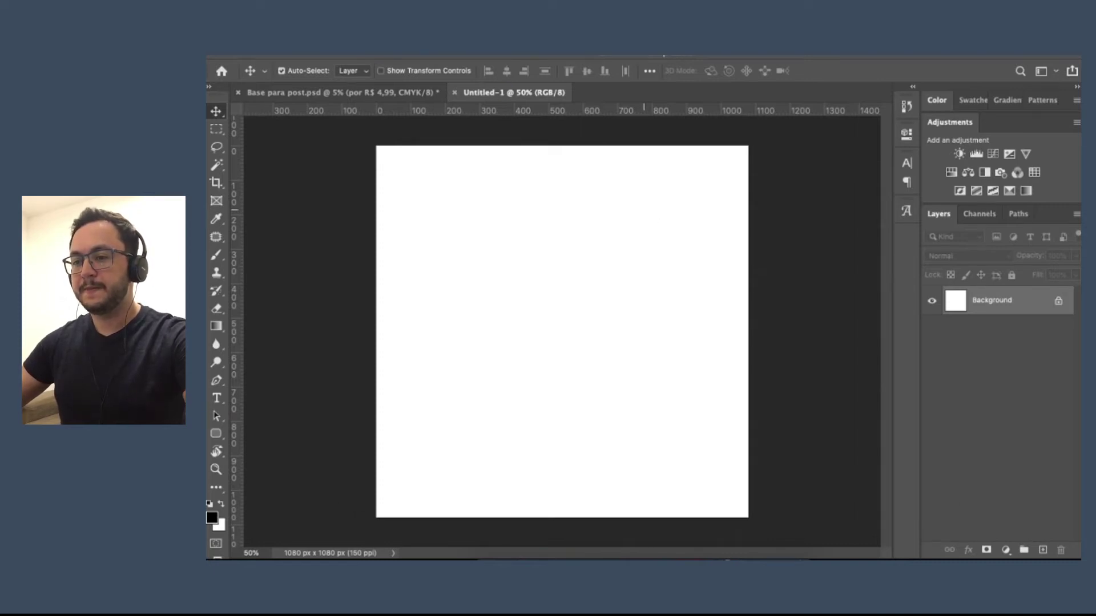
key("super+s")
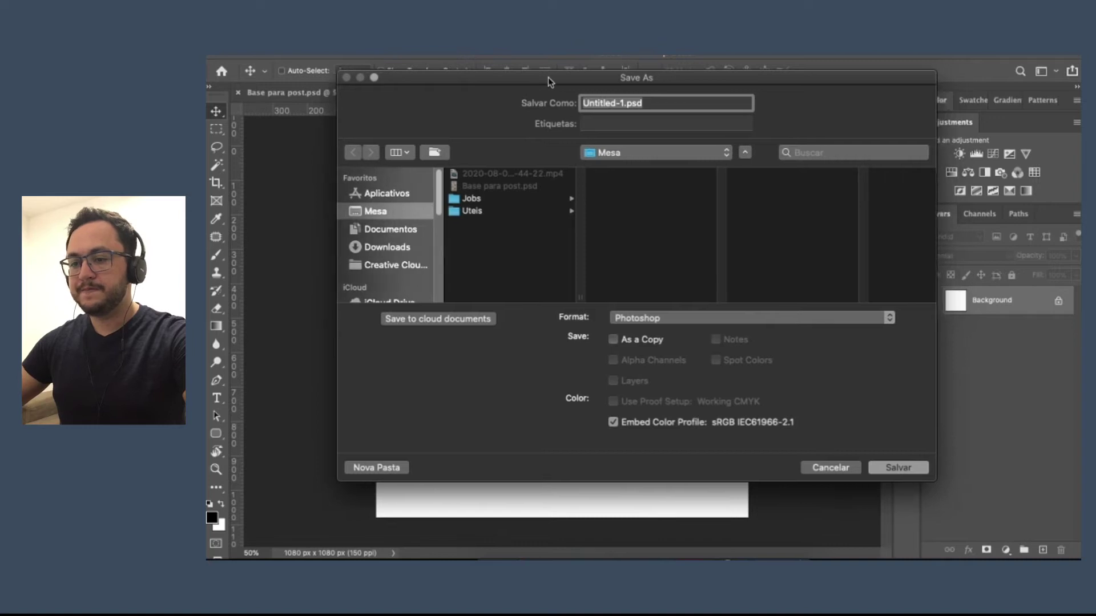
left_click_drag(553, 77, 482, 81)
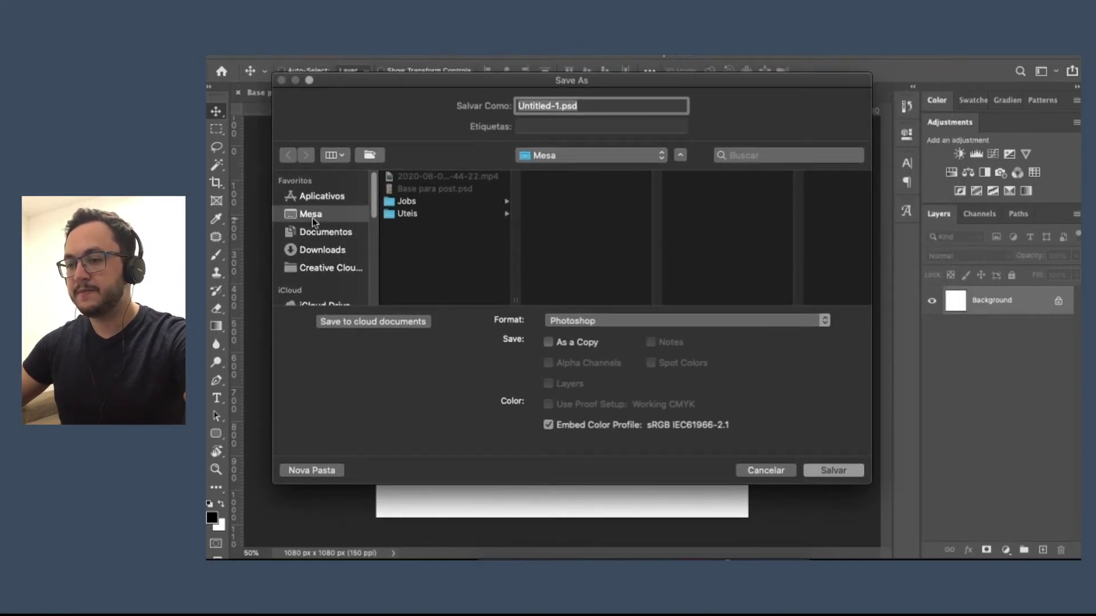
left_click_drag(571, 106, 516, 106)
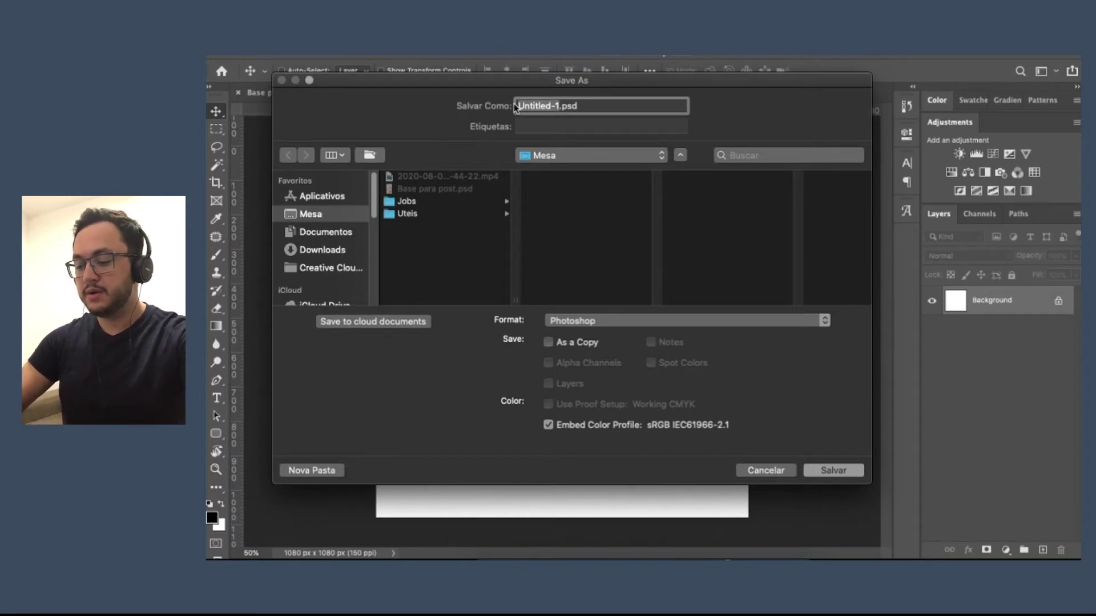
type("post")
type("-1080")
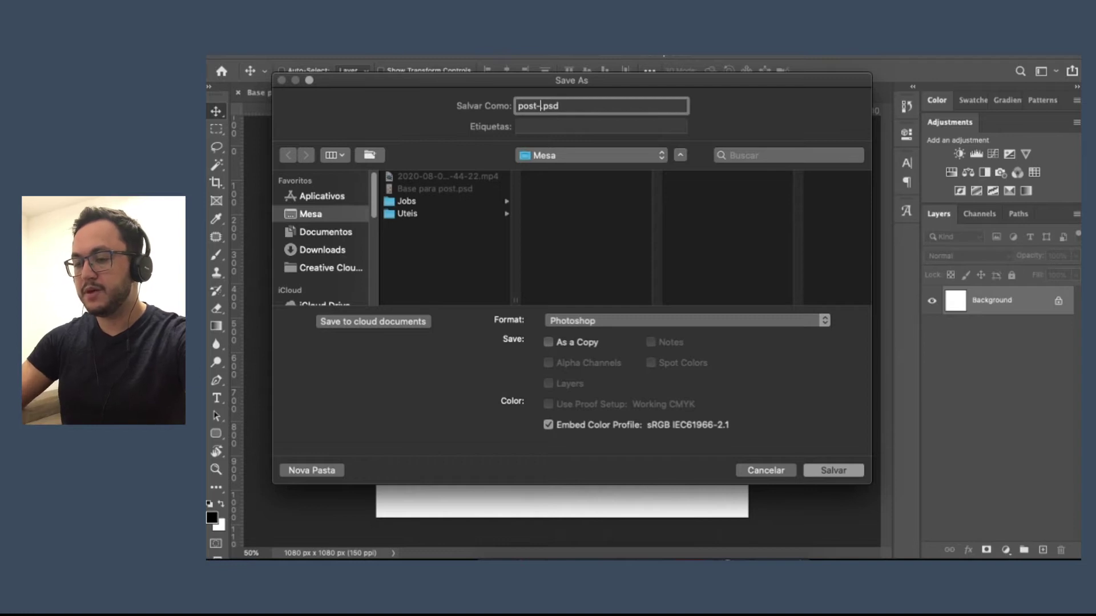
type("x1080")
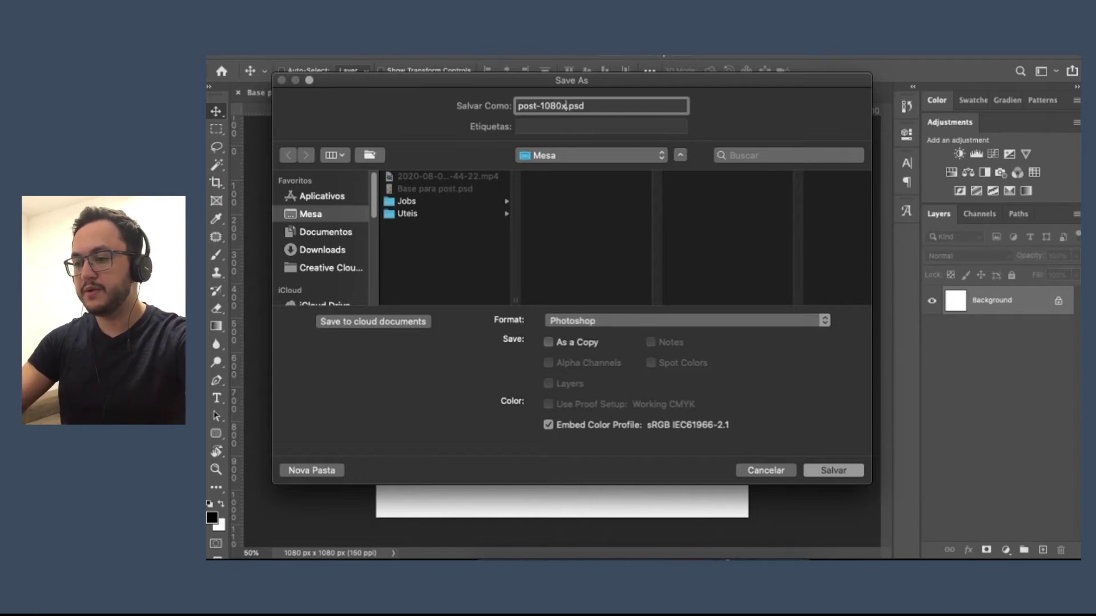
type("px")
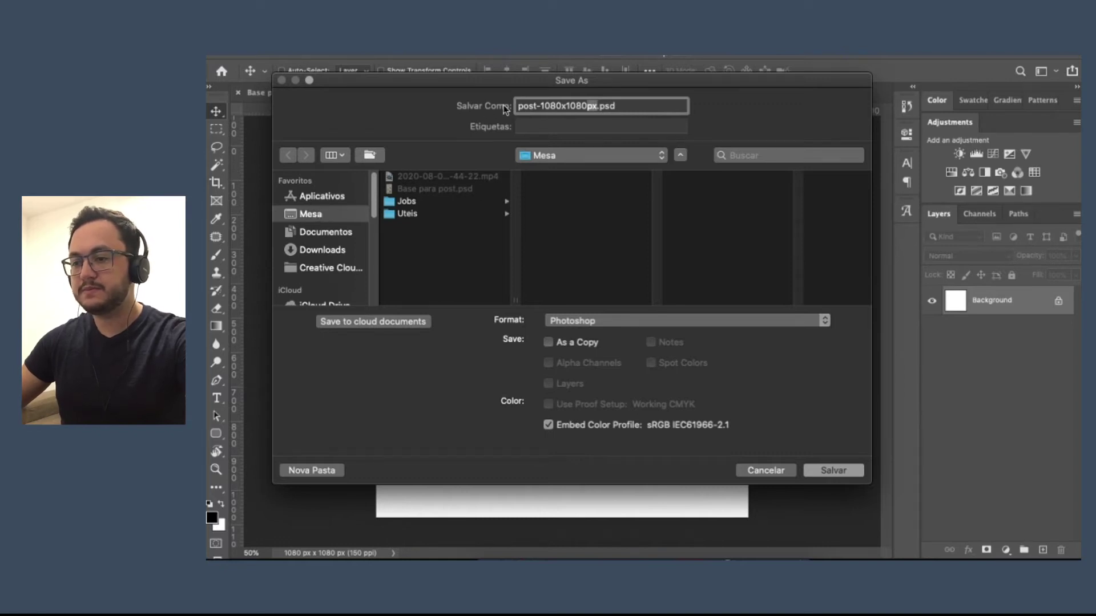
left_click_drag(518, 105, 597, 106)
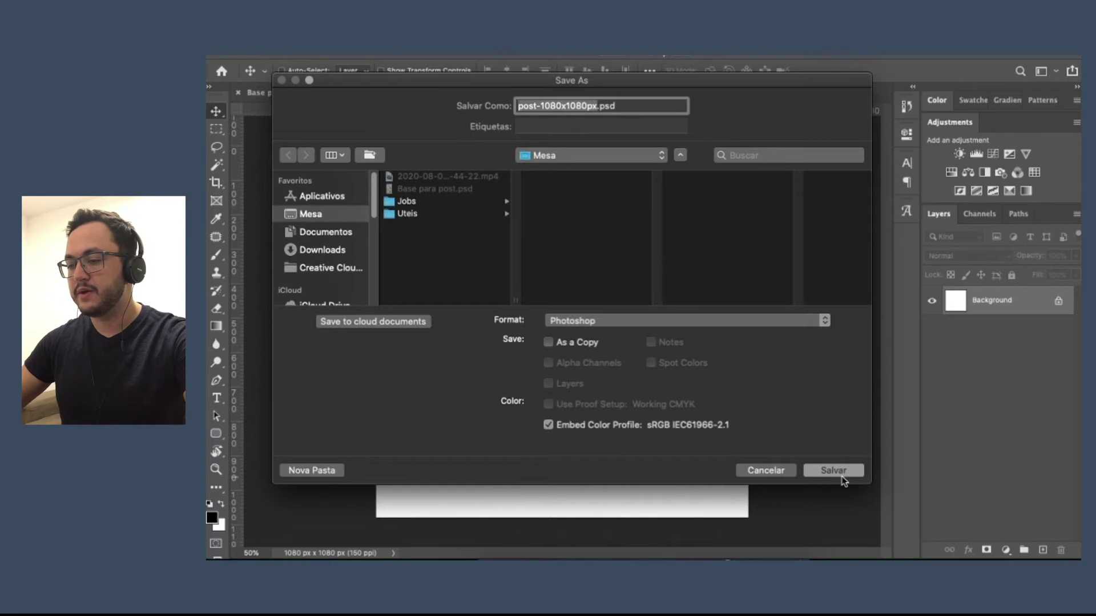
left_click(591, 322)
left_click(599, 321)
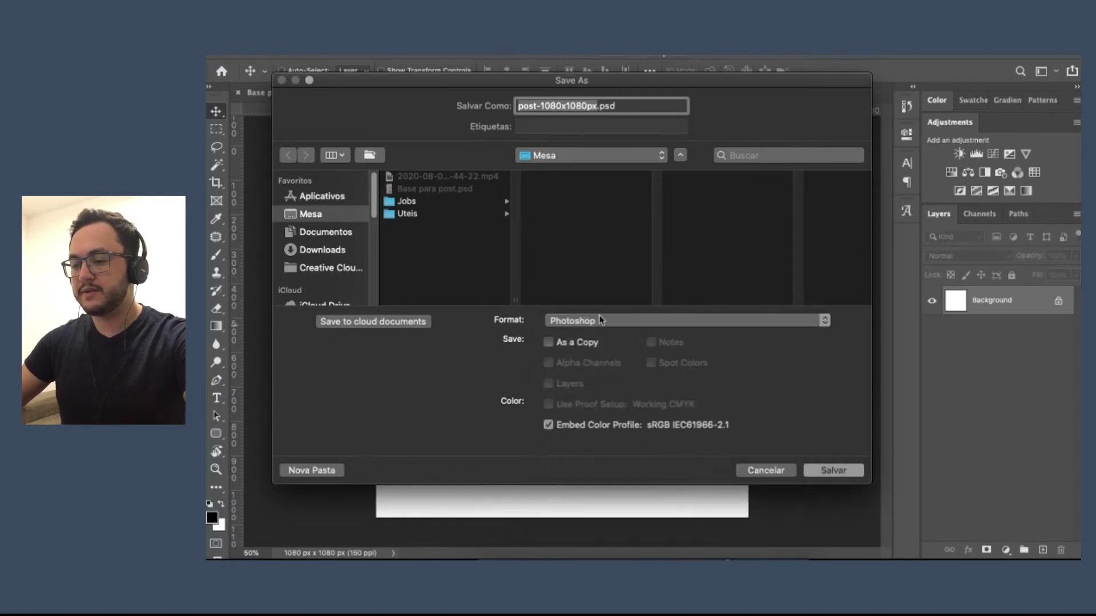
left_click(834, 472)
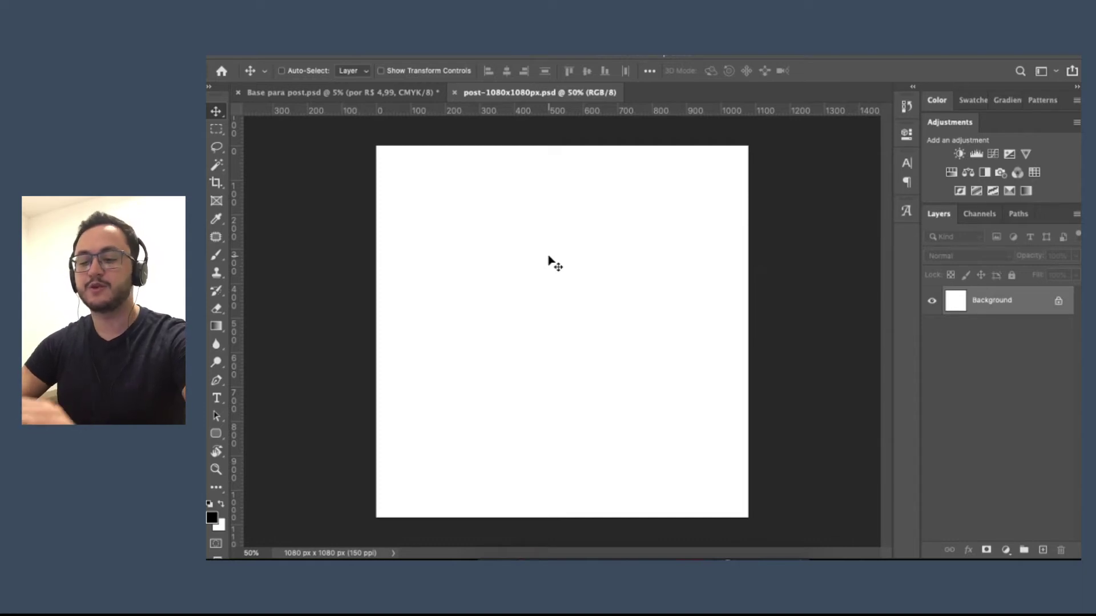
Convert the Base para post.psd banner document to RGB Color mode.
left_click(414, 93)
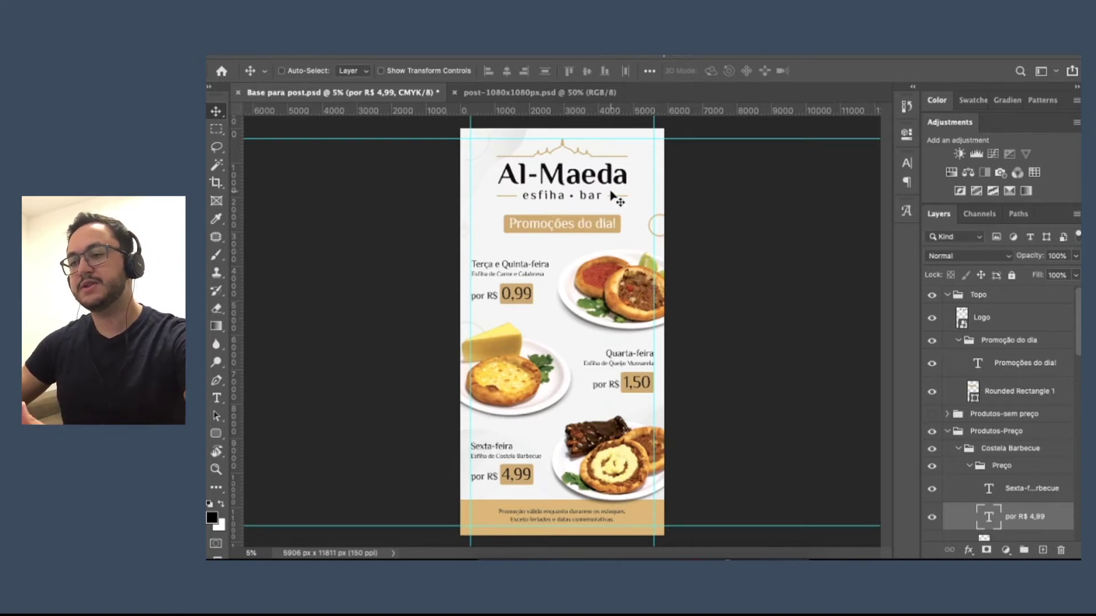
left_click(536, 93)
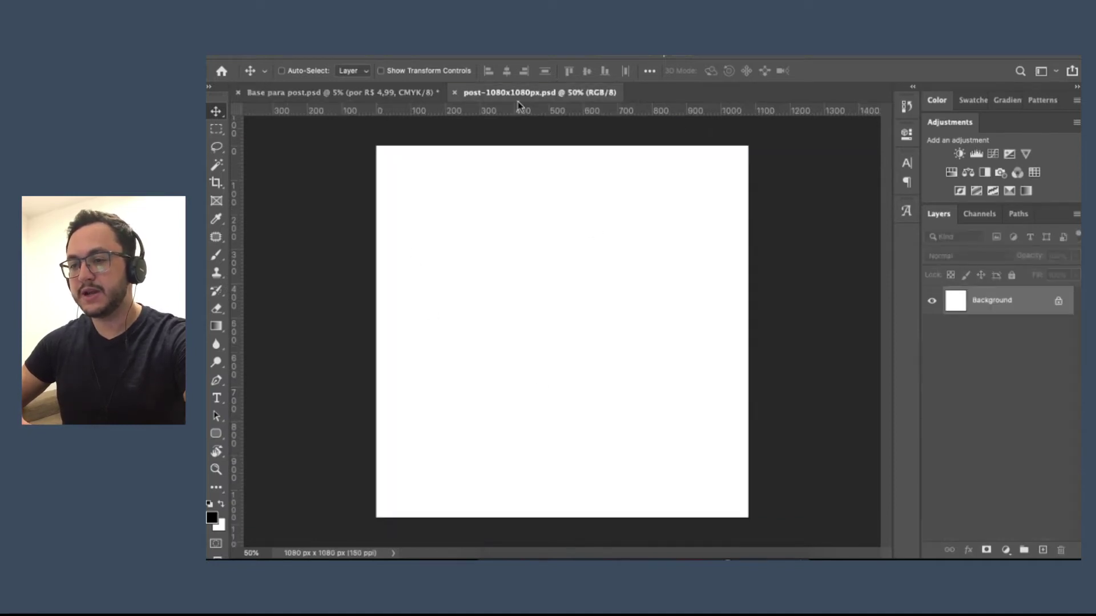
left_click(391, 91)
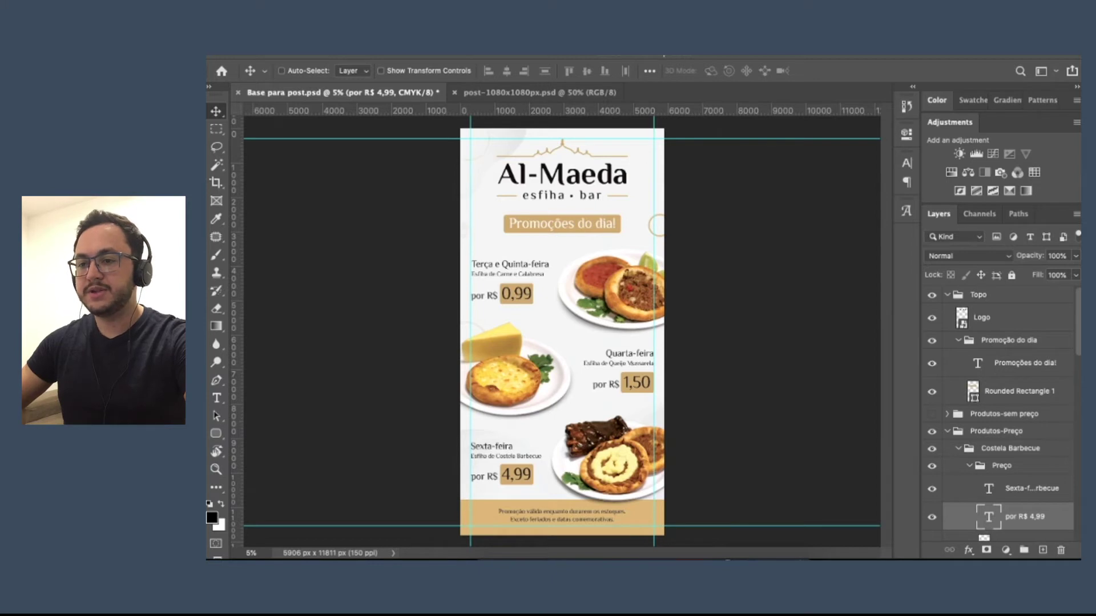
left_click(374, 36)
mouse_move(388, 58)
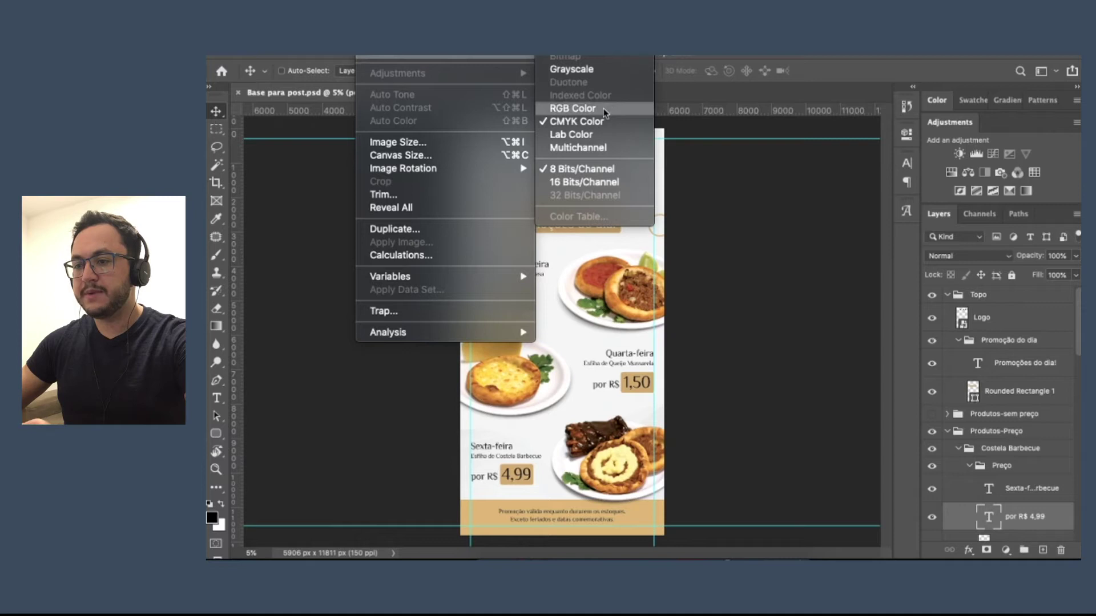
left_click(568, 111)
left_click(569, 233)
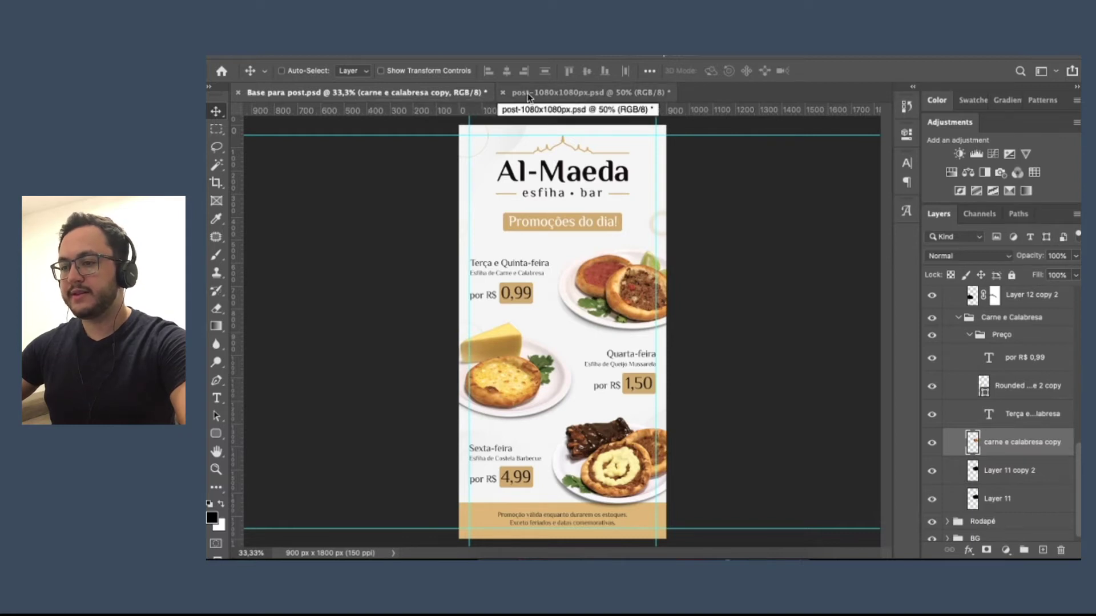
Float the Base para post.psd window over the blank post and collapse all of its layer groups.
left_click_drag(422, 94, 793, 107)
left_click(958, 318)
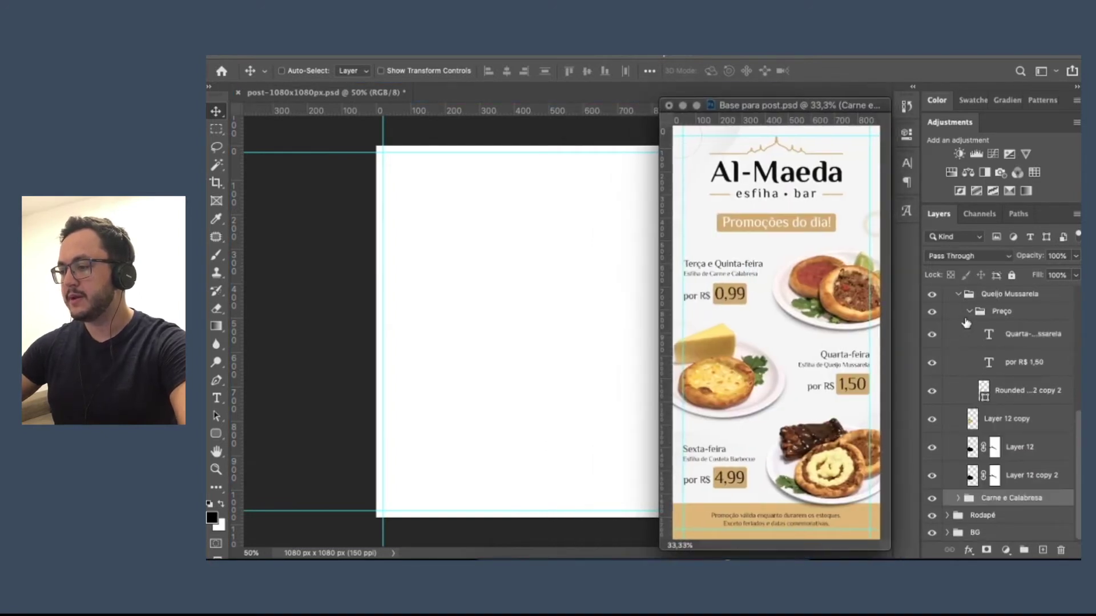
left_click(954, 291)
left_click(957, 294)
left_click(973, 298)
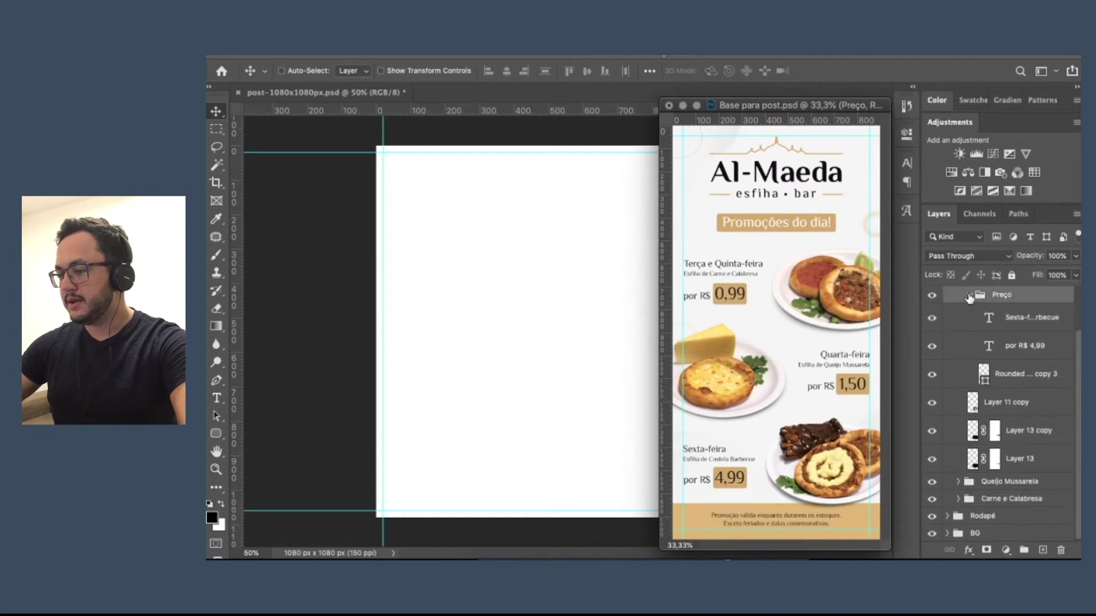
left_click(969, 294)
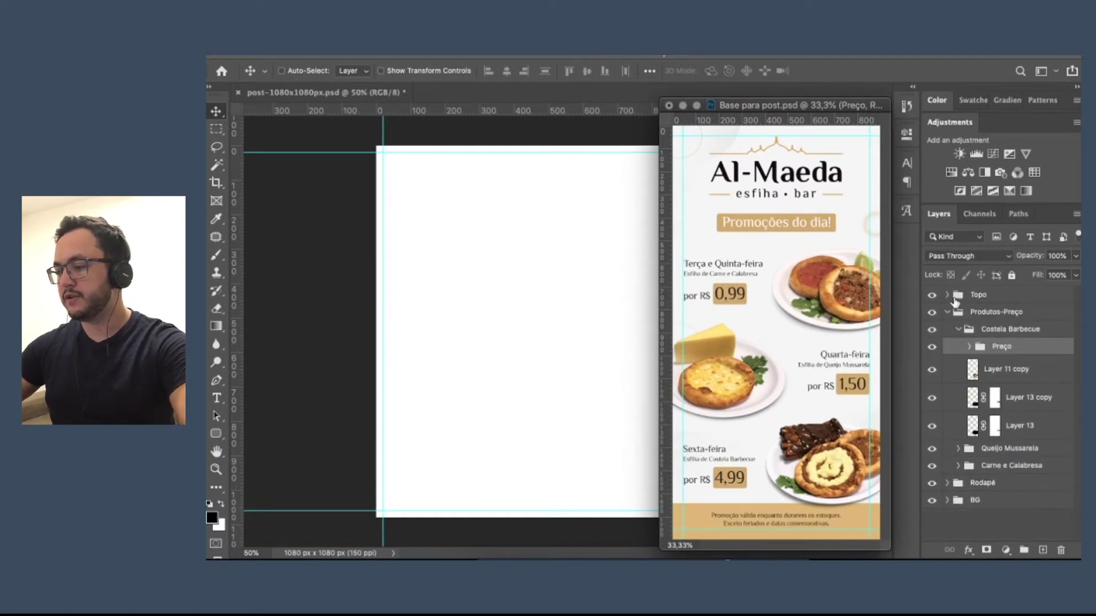
left_click(947, 311)
Select the Topo layer group and toggle its visibility off and on to check which elements it holds.
left_click(977, 297)
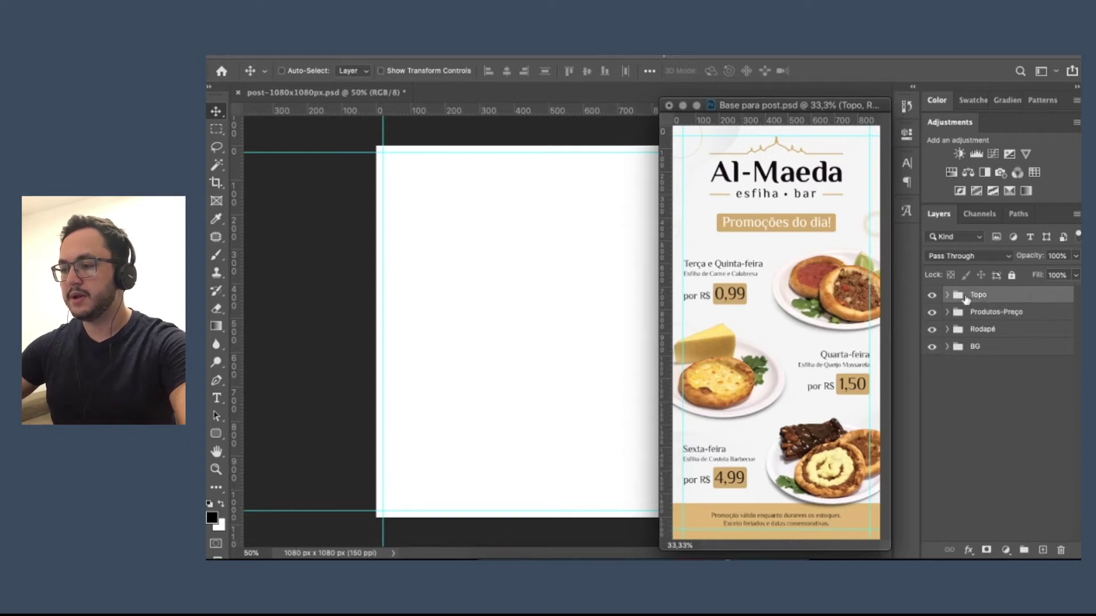
left_click(932, 296)
left_click(932, 295)
left_click(933, 296)
left_click(932, 296)
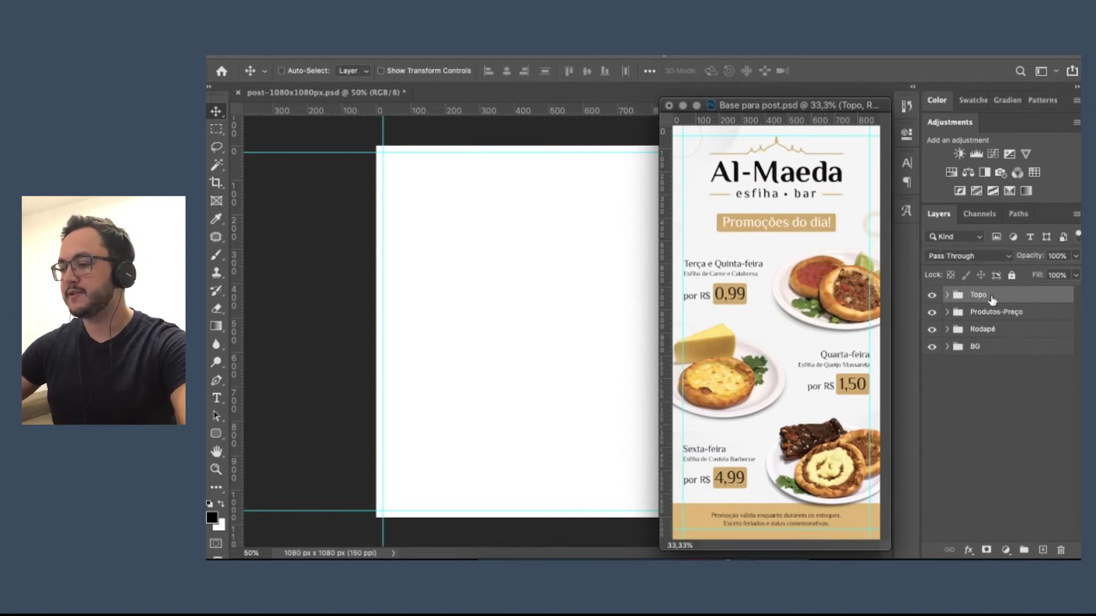
Copy the Topo, Carne e Calabresa, Rodapé and BG groups from the banner into the post document and position them within its canvas.
left_click(947, 312)
left_click(959, 330)
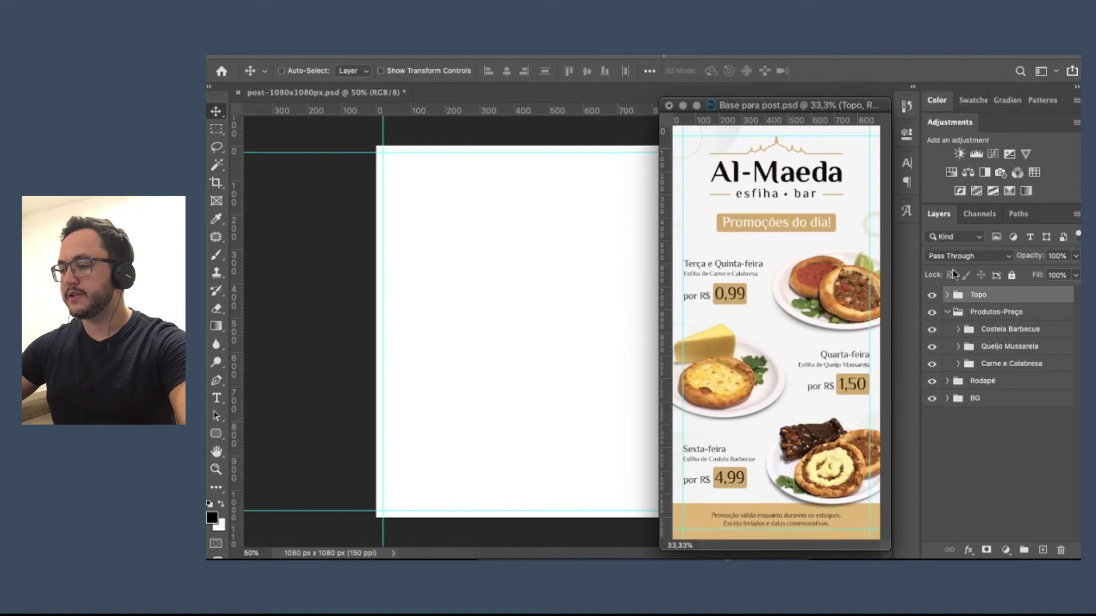
left_click(1027, 370, "super")
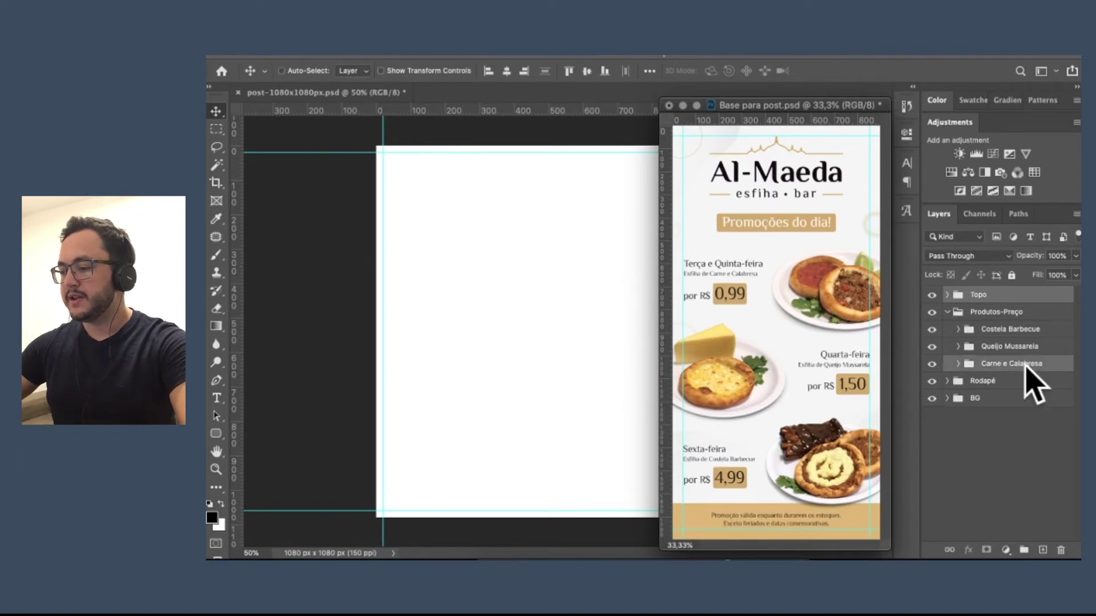
left_click(981, 382, "super")
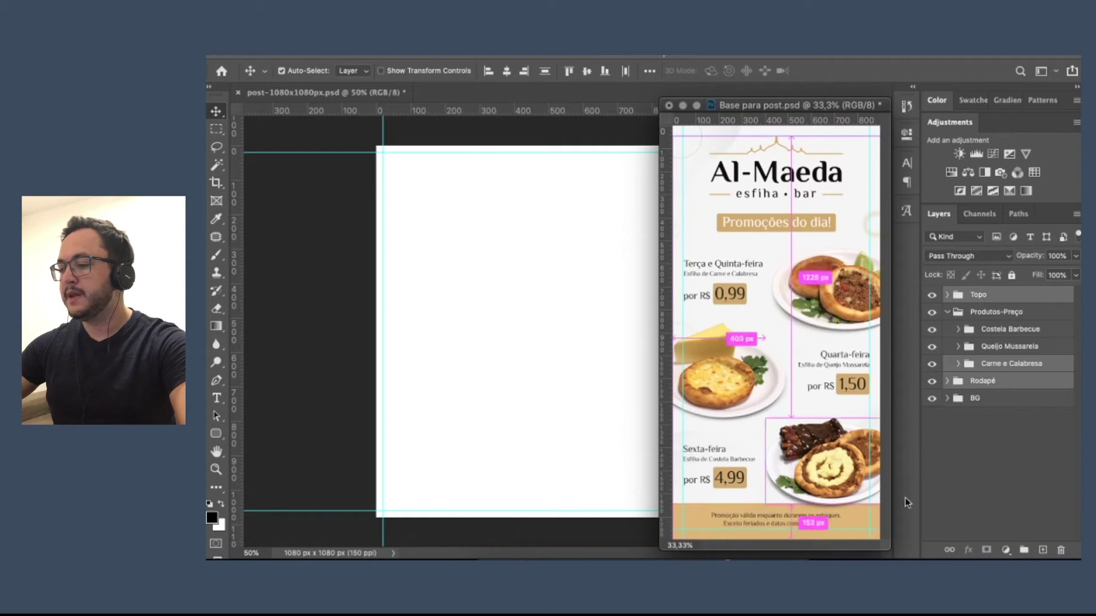
left_click(994, 401, "super")
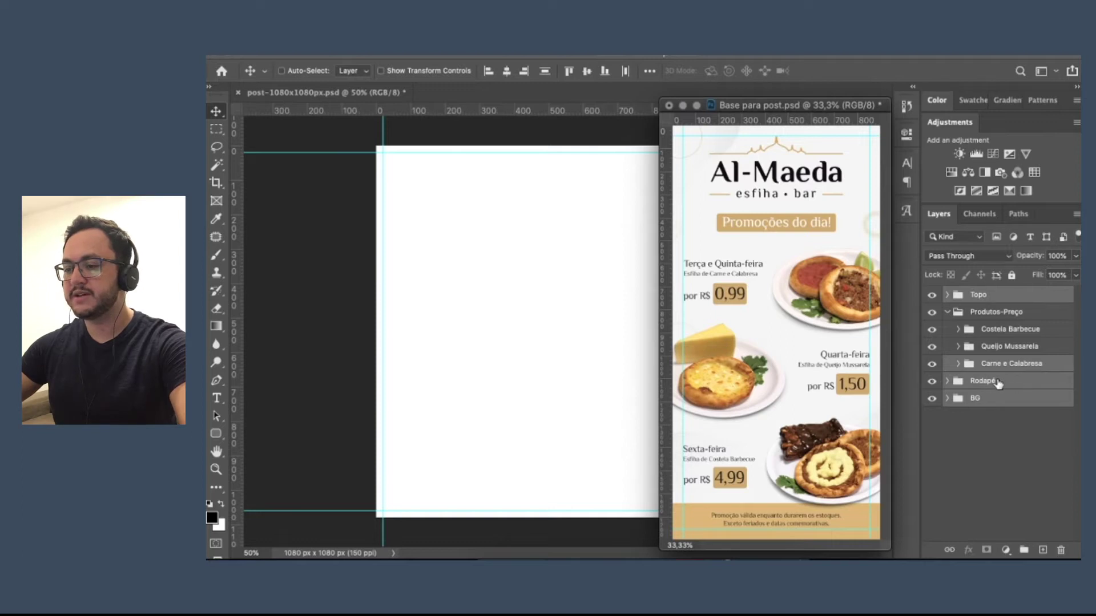
left_click_drag(1021, 379, 574, 351)
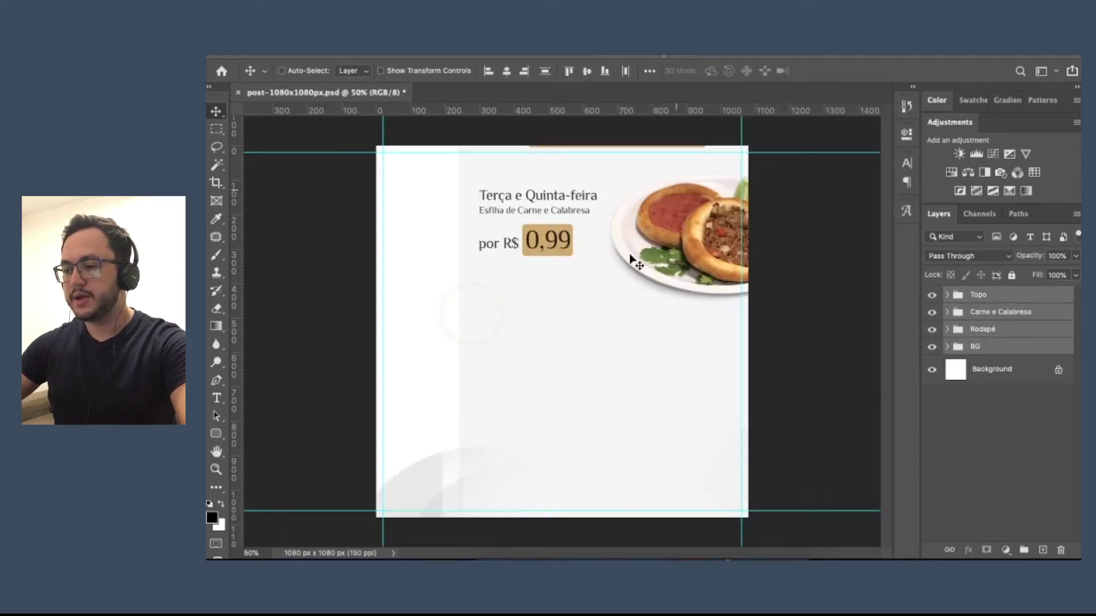
left_click_drag(640, 251, 574, 423)
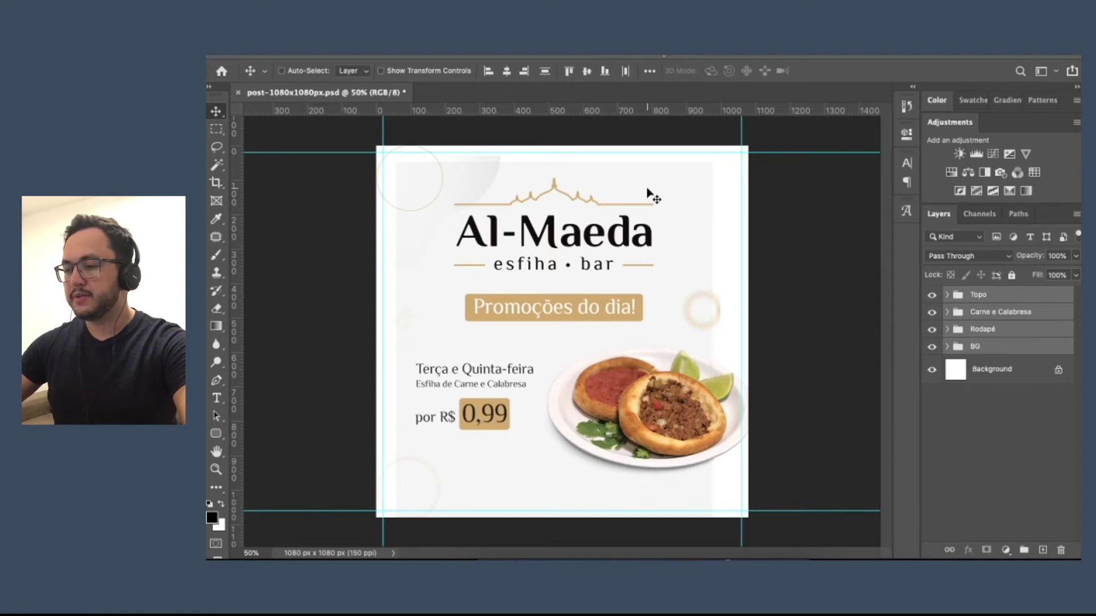
Ungroup the Topo group after checking its contents, and collapse the Promoção do dia group it contained.
left_click(1000, 293)
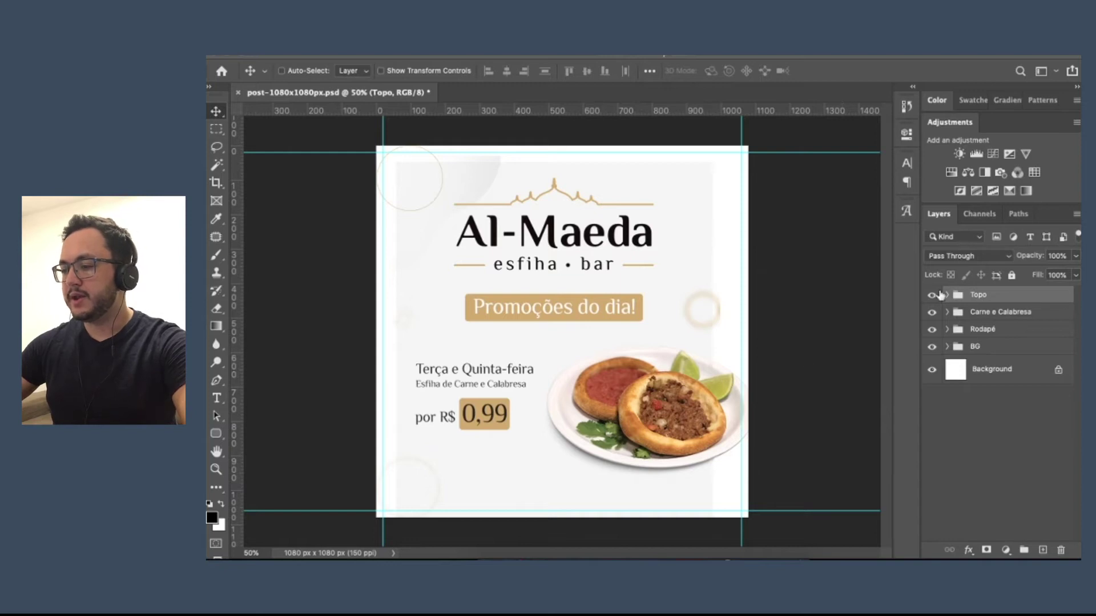
left_click(932, 296)
left_click(932, 296)
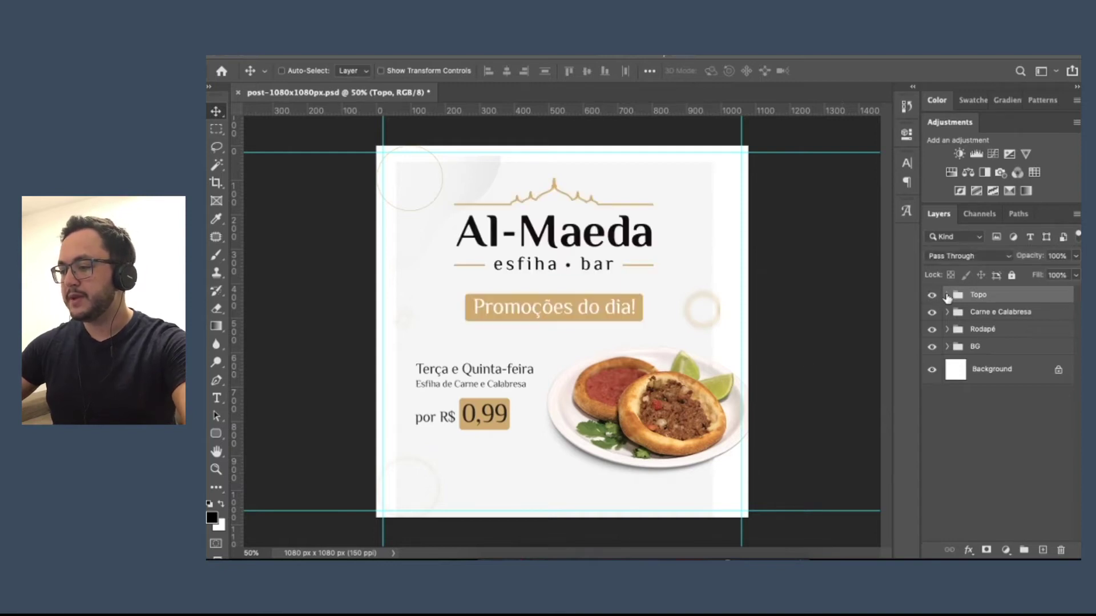
left_click(946, 295)
left_click(996, 317)
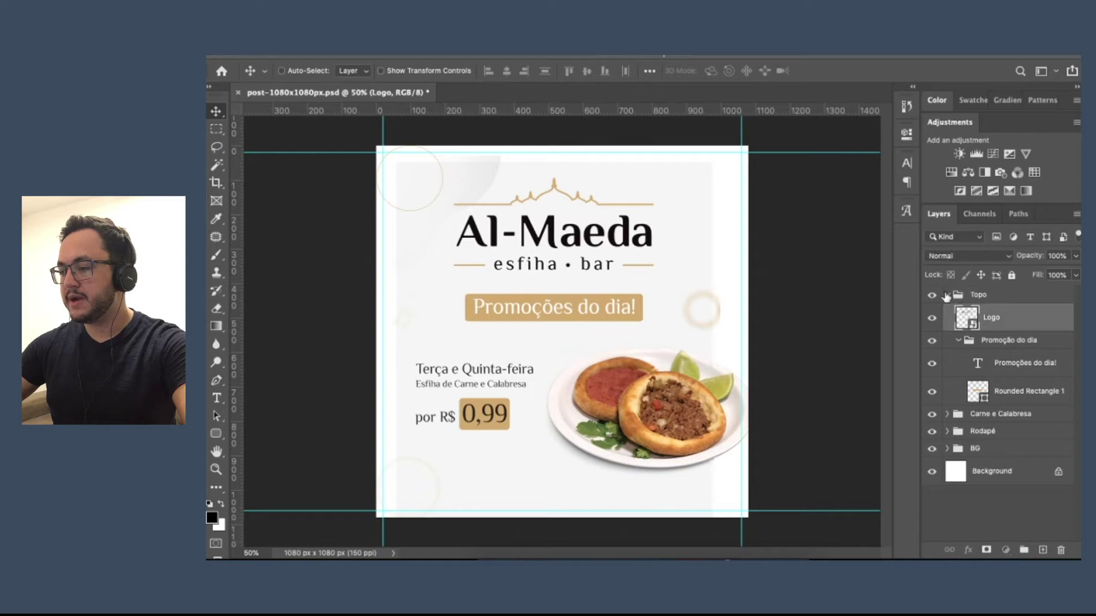
left_click(949, 297)
left_click(947, 295)
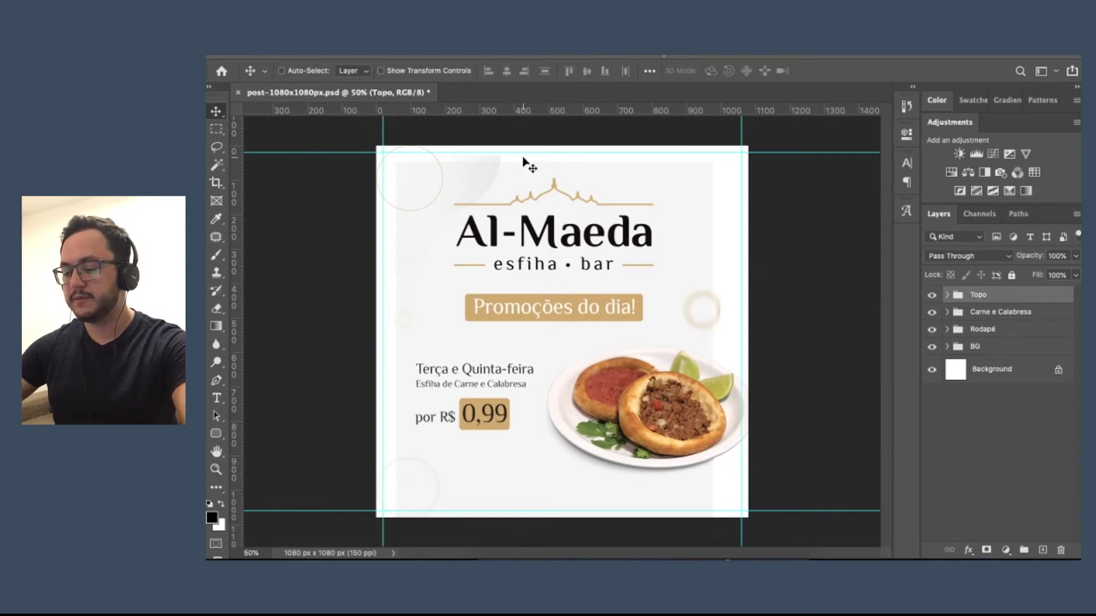
key("super")
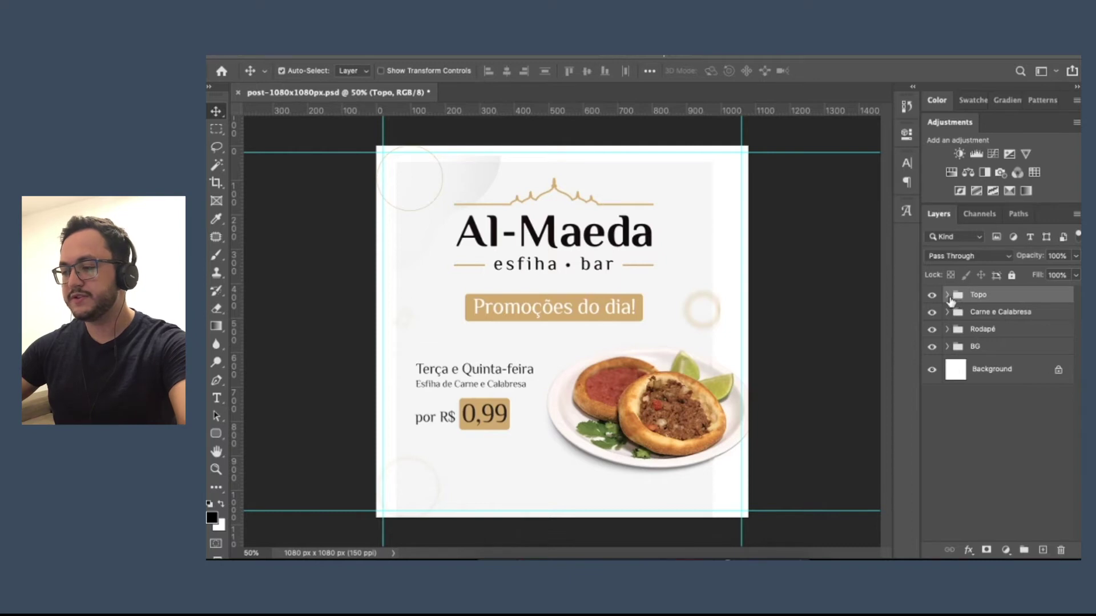
key("super")
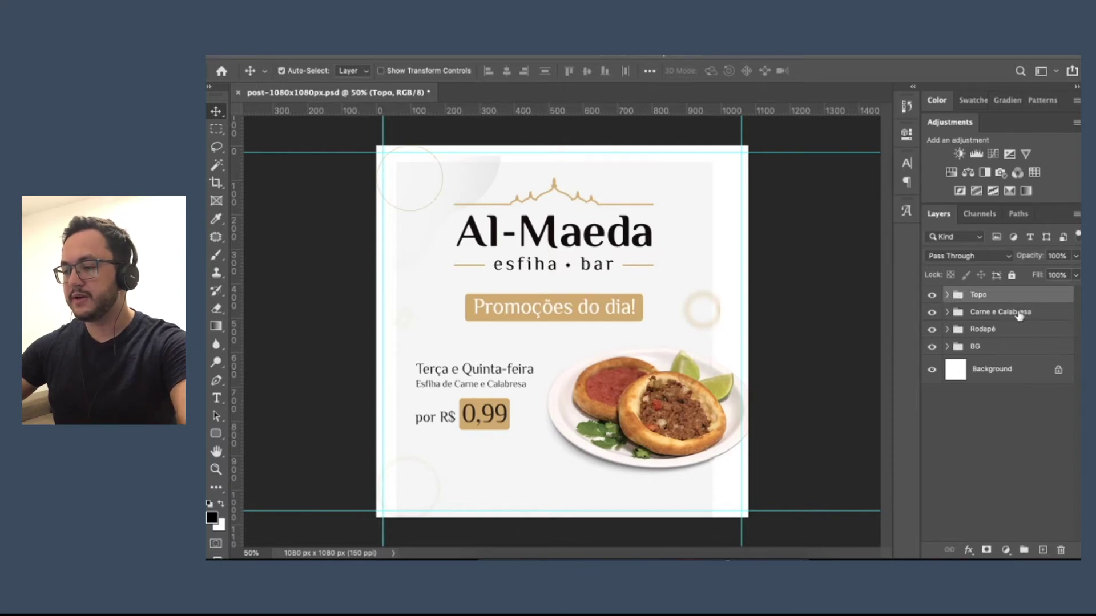
key("super+shift+g")
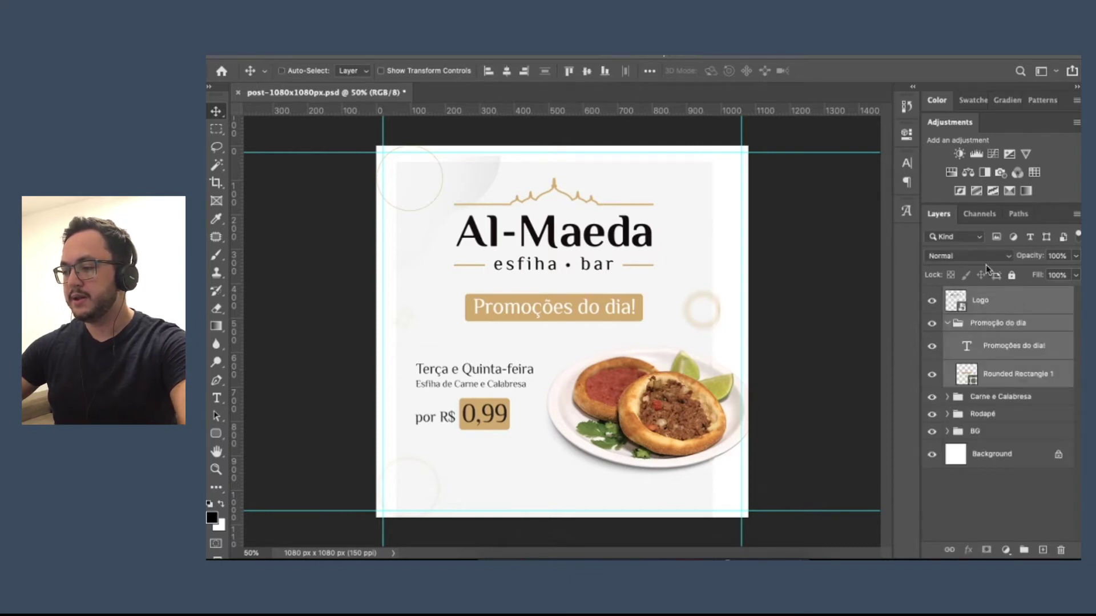
left_click(948, 323)
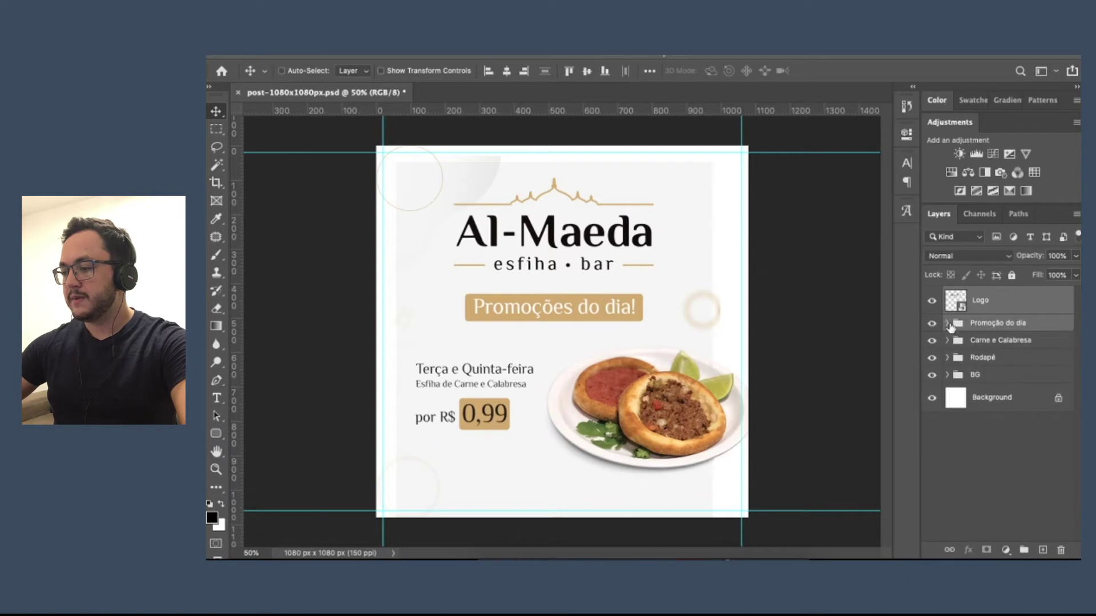
Scale the Logo layer down to about 32% and move it to the bottom centre of the post.
left_click(1008, 307)
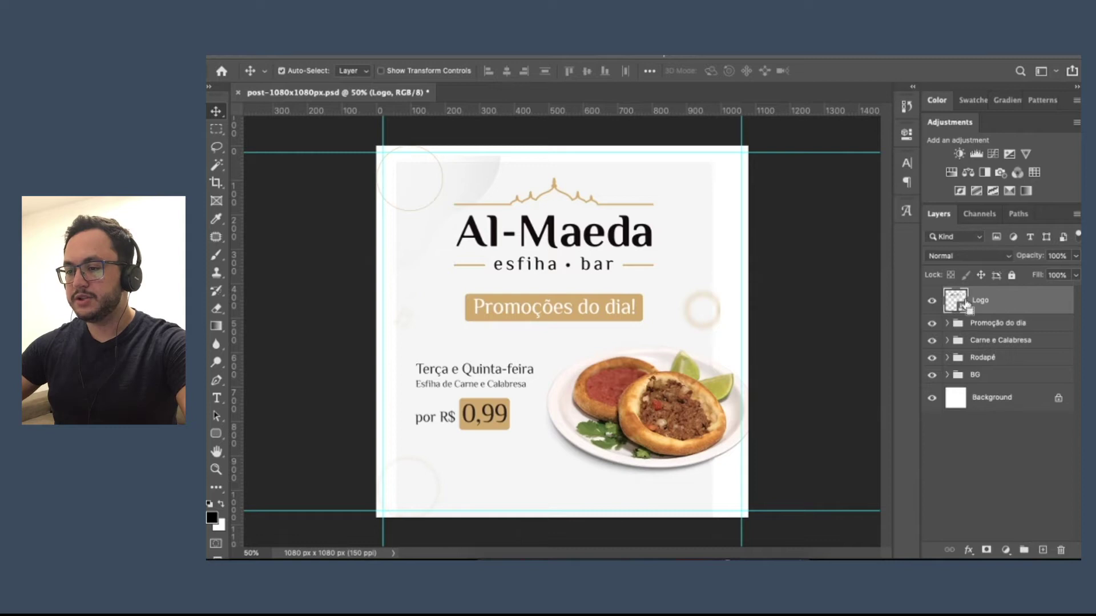
key("ctrl+t")
left_click_drag(659, 174, 584, 204)
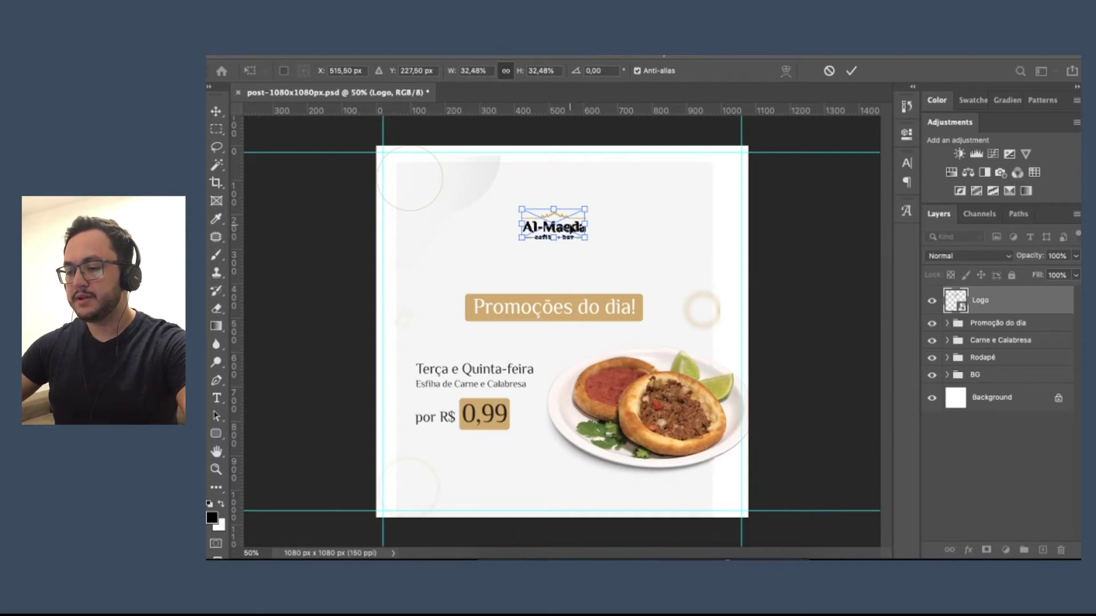
left_click_drag(576, 227, 597, 493)
key("Return")
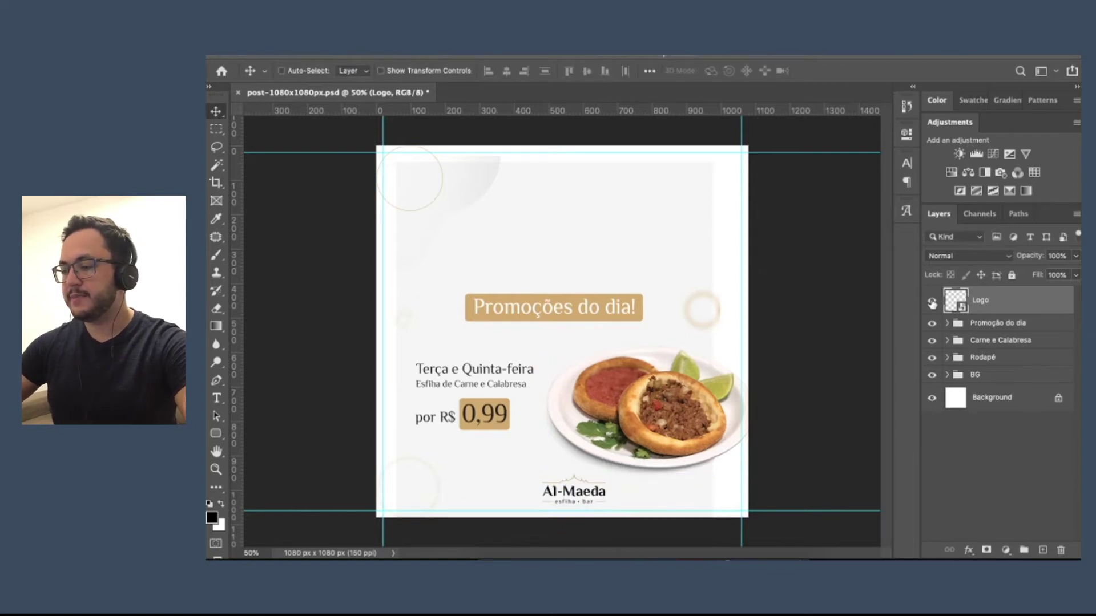
Move the Promoção do dia group to the top of the post and raise the Carne e Calabresa group to mid-height.
left_click(990, 324)
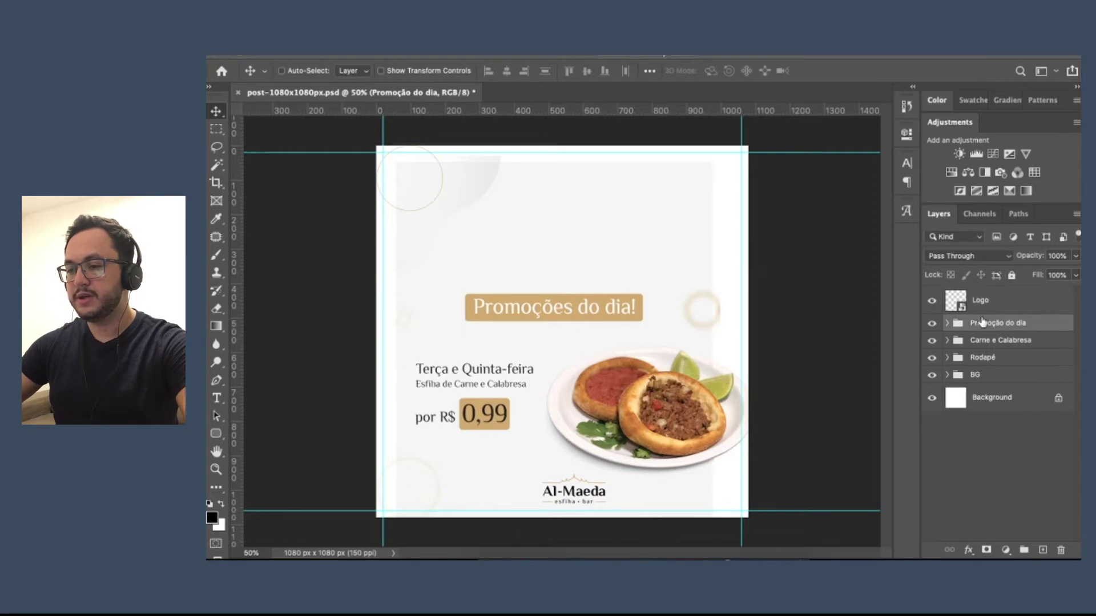
left_click_drag(576, 314, 566, 182)
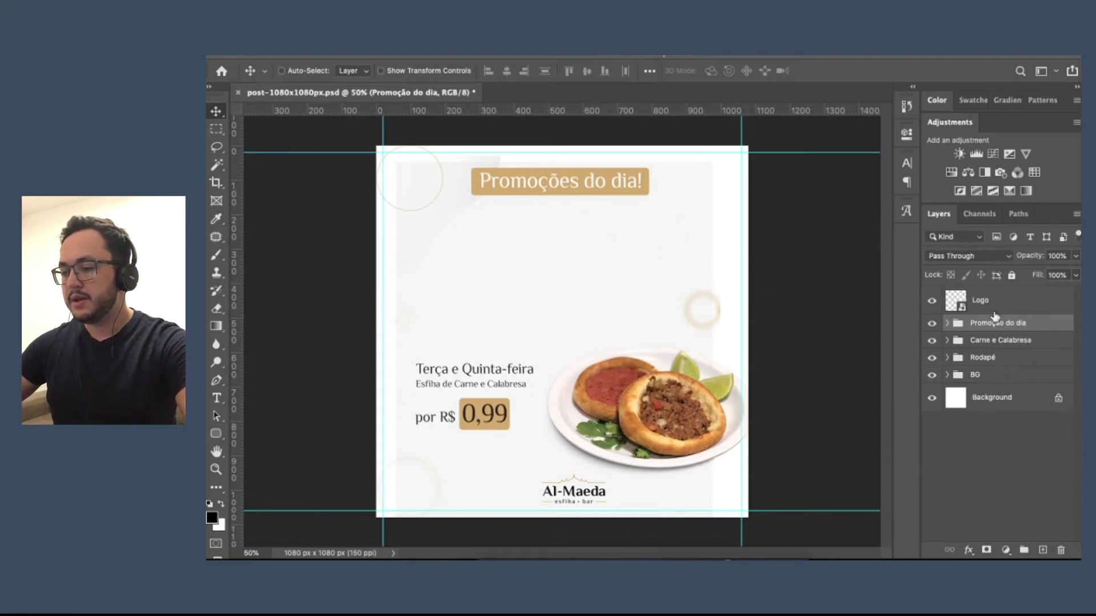
left_click(986, 343)
left_click_drag(678, 426, 678, 354)
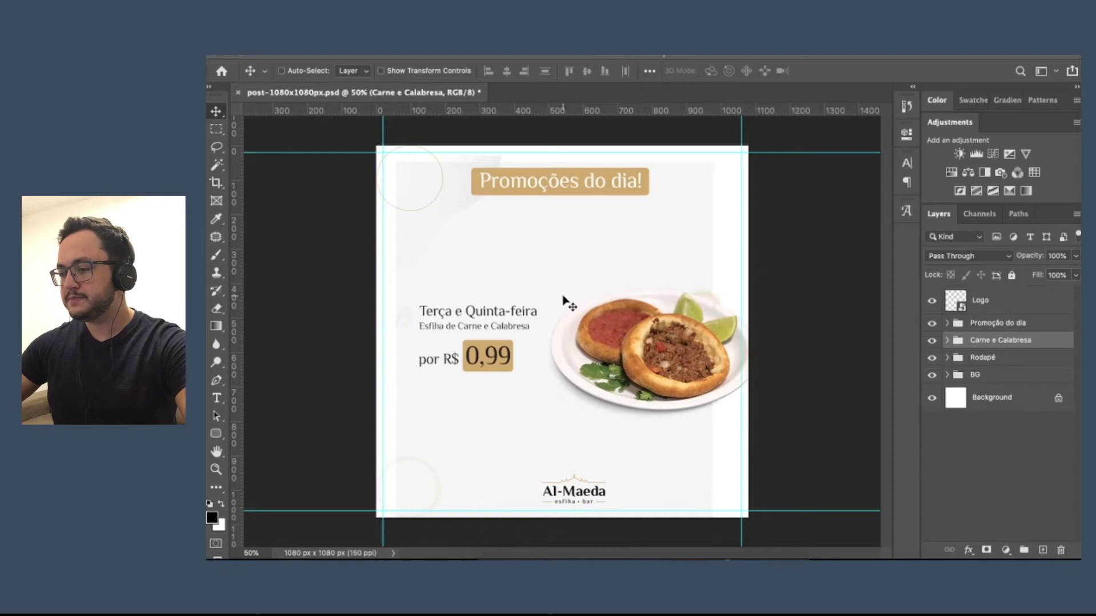
Hide the BG group and reorder the Logo layer so it sits between the Rodapé and BG groups.
left_click(932, 377)
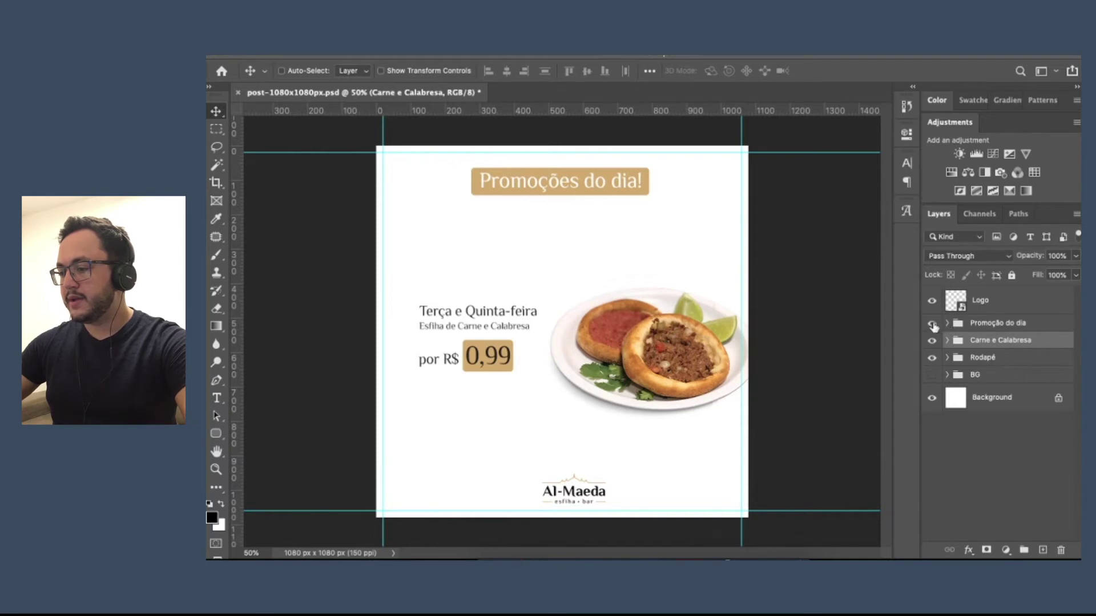
left_click(997, 324)
left_click(984, 303)
left_click(988, 329)
left_click_drag(991, 305, 1000, 367)
Shift the Promoção do dia group slightly down, enlarge it to about 145% and centre it horizontally on the post.
left_click(1000, 303)
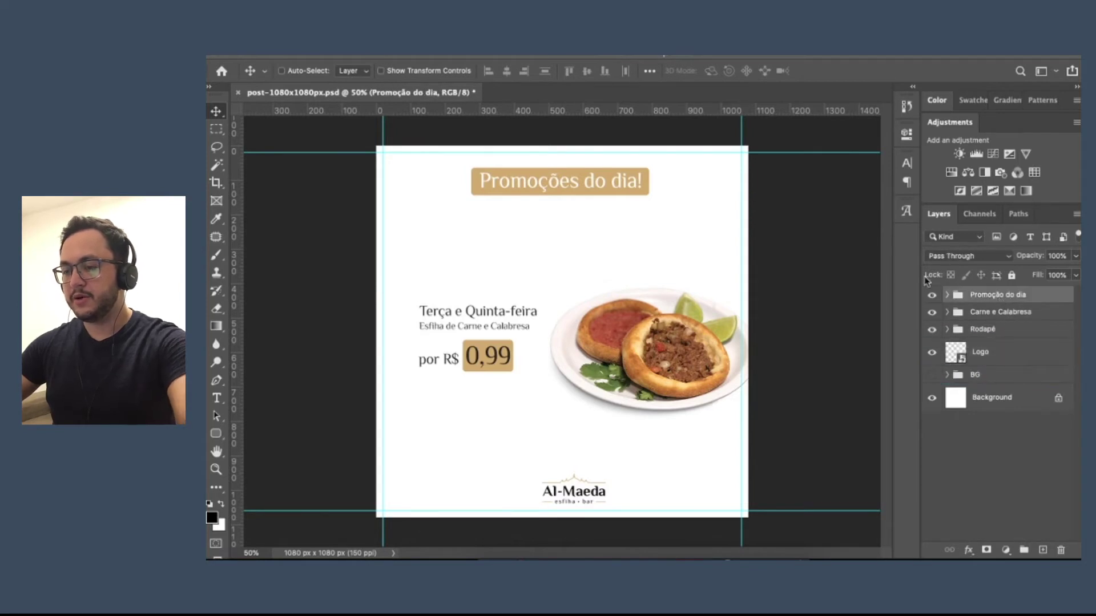
left_click_drag(618, 181, 618, 187)
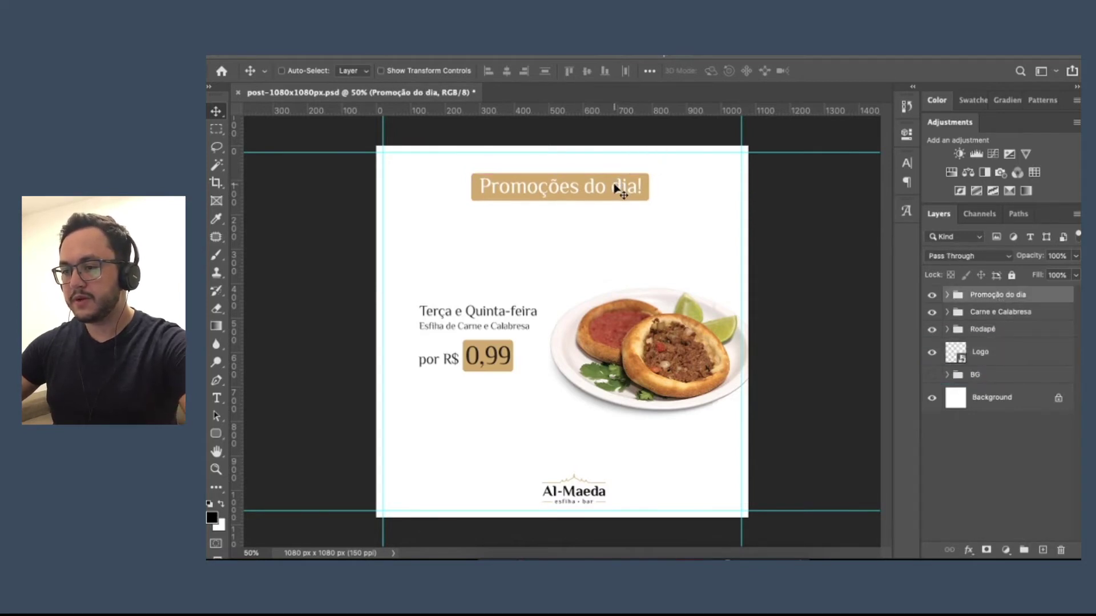
key("ctrl+t")
left_click_drag(650, 201, 625, 193)
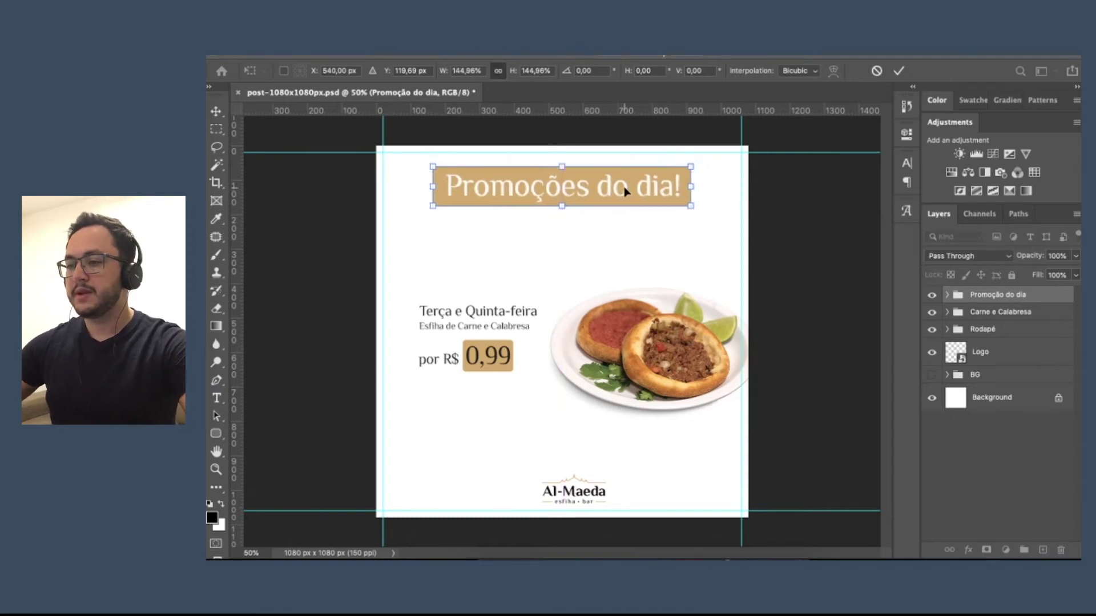
key("Return")
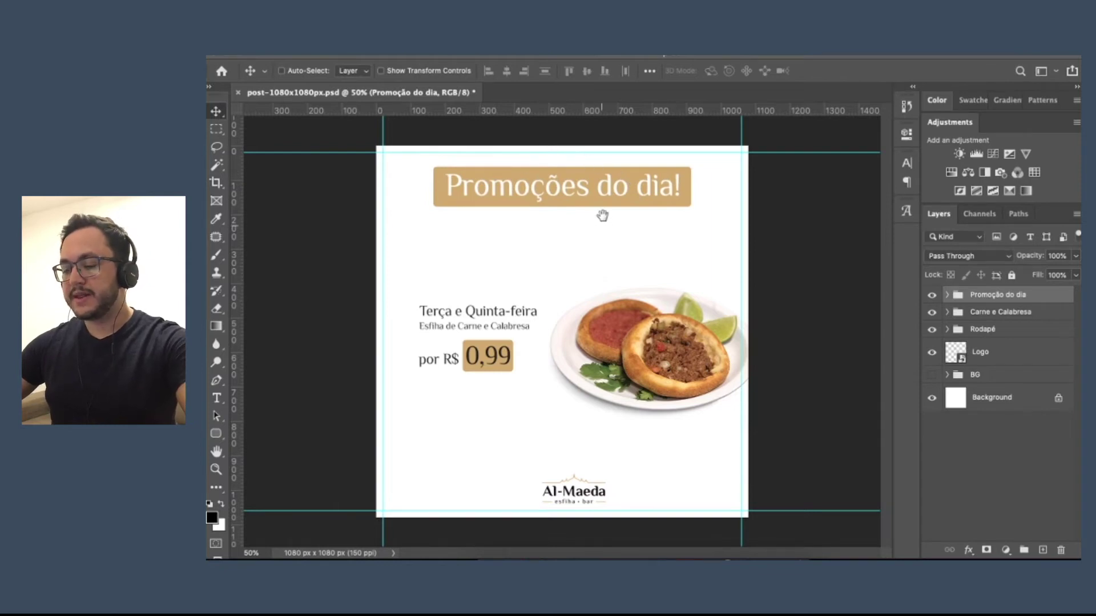
Ungroup the Carne e Calabresa group, then toggle the Preço group's visibility to check which elements it holds.
left_click(996, 318)
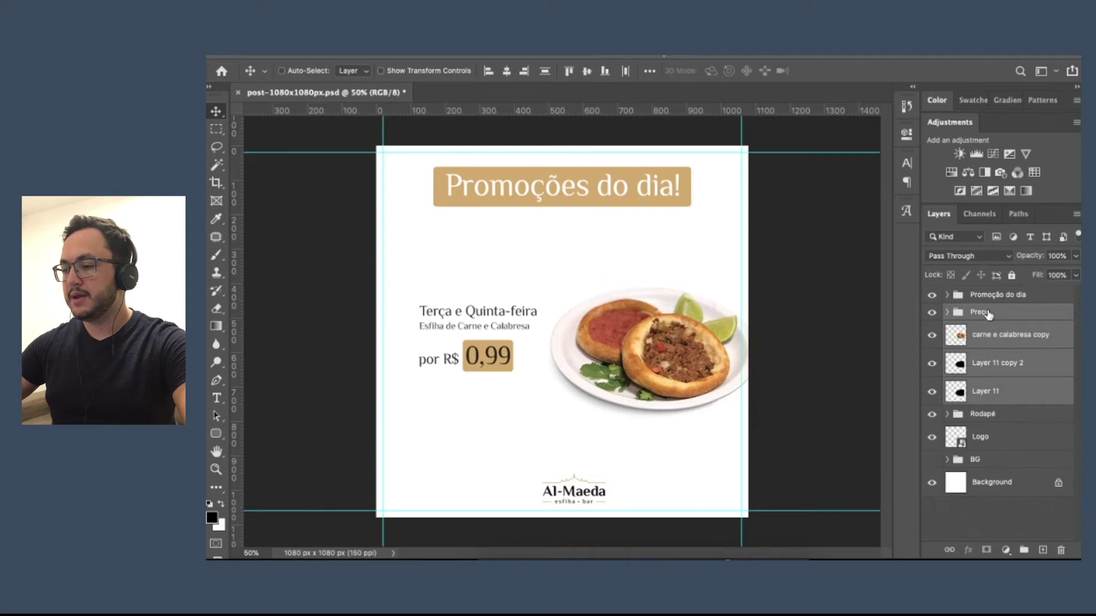
left_click(988, 313)
left_click(932, 313)
left_click(933, 313)
left_click(932, 312)
left_click(932, 312)
left_click(932, 313)
left_click(932, 313)
left_click(932, 312)
left_click(932, 313)
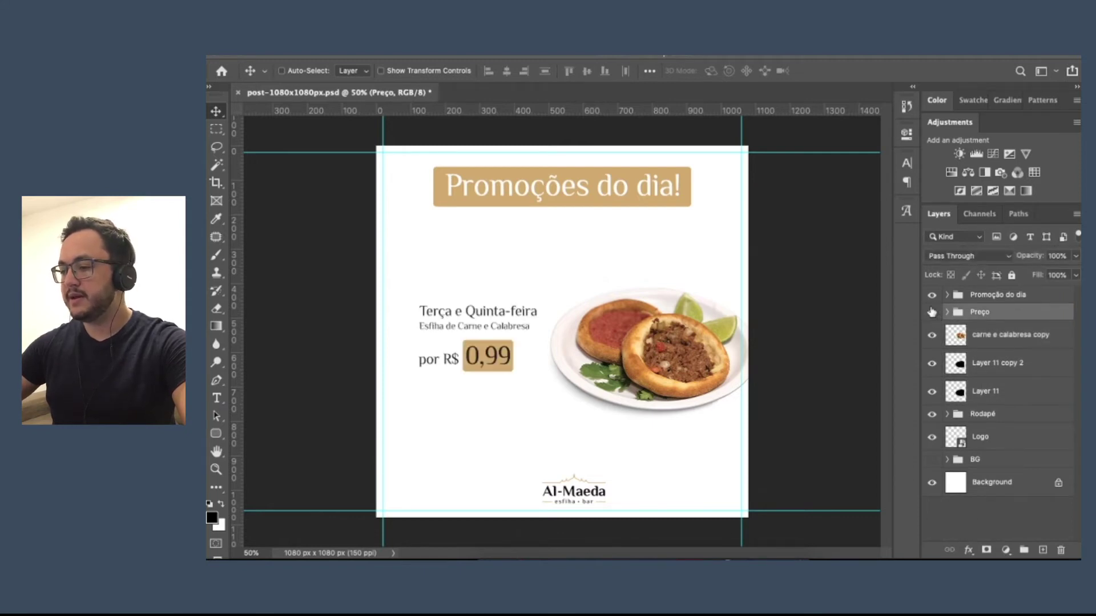
Group the carne e calabresa copy, Layer 11 copy 2 and Layer 11 layers and name the group Imagem.
left_click(1017, 341)
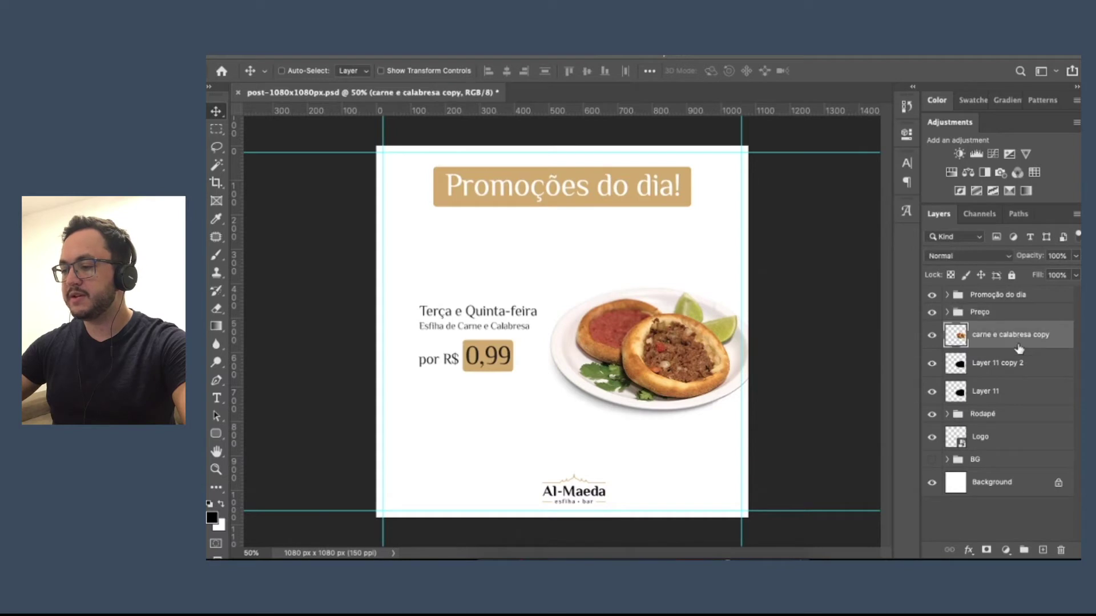
left_click(1014, 396, "shift")
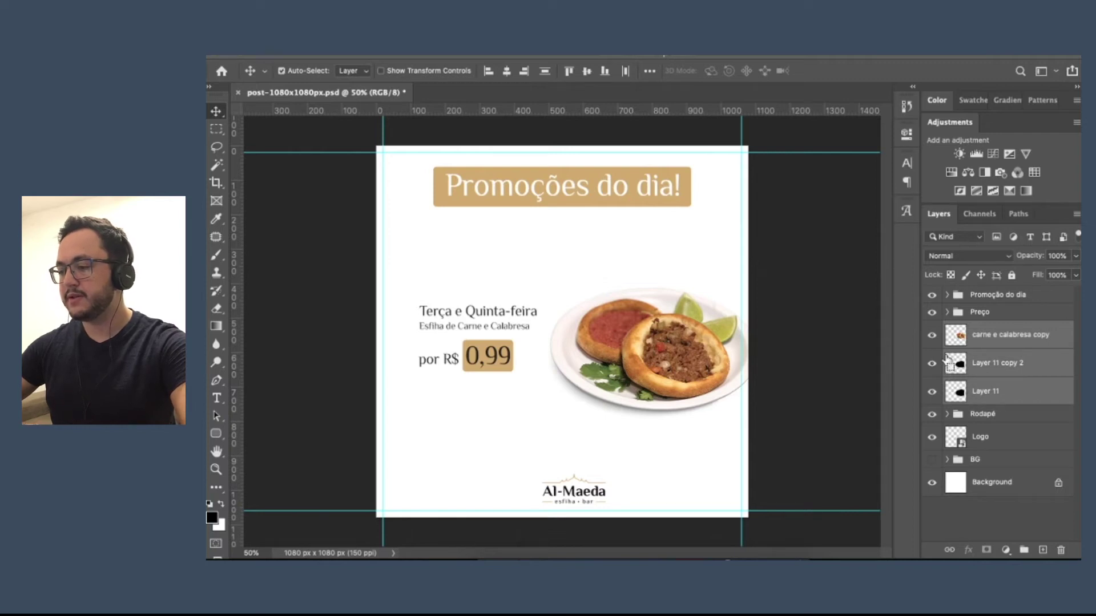
key("super+g")
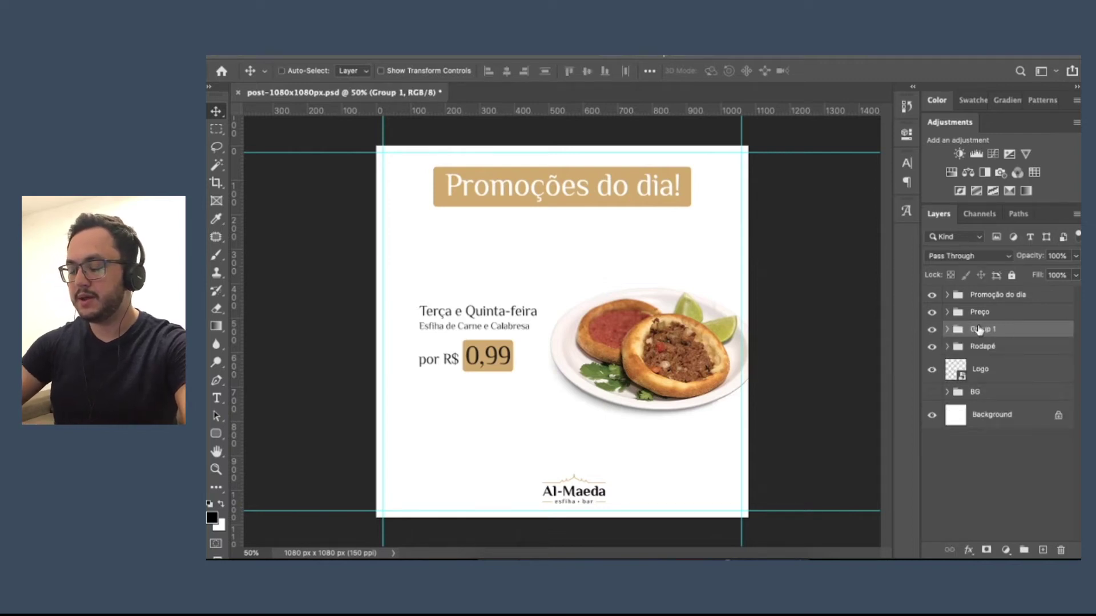
double_click(981, 330)
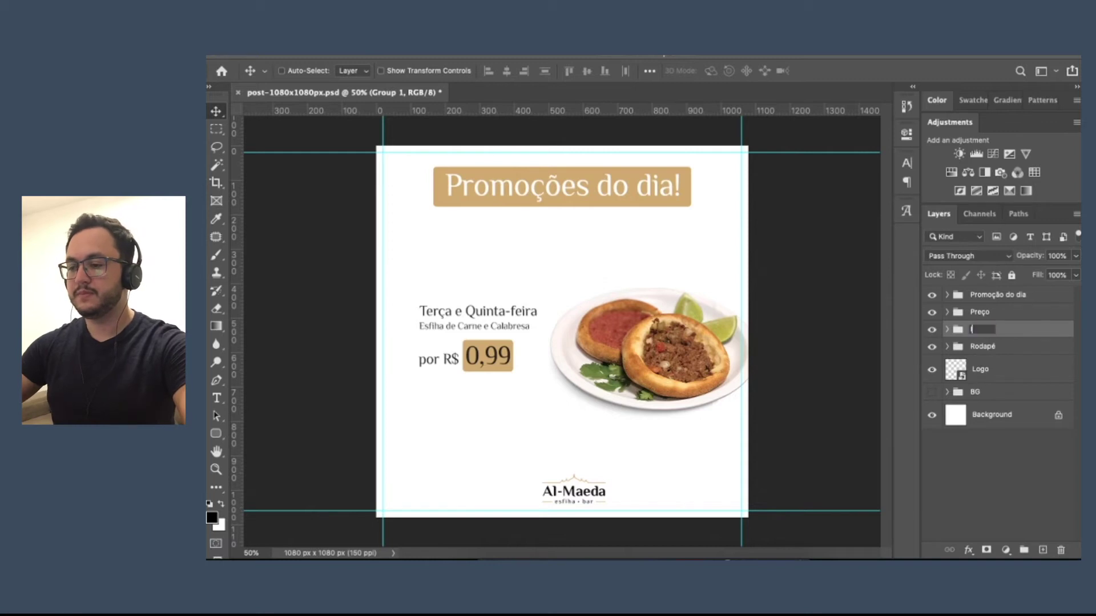
key("Return")
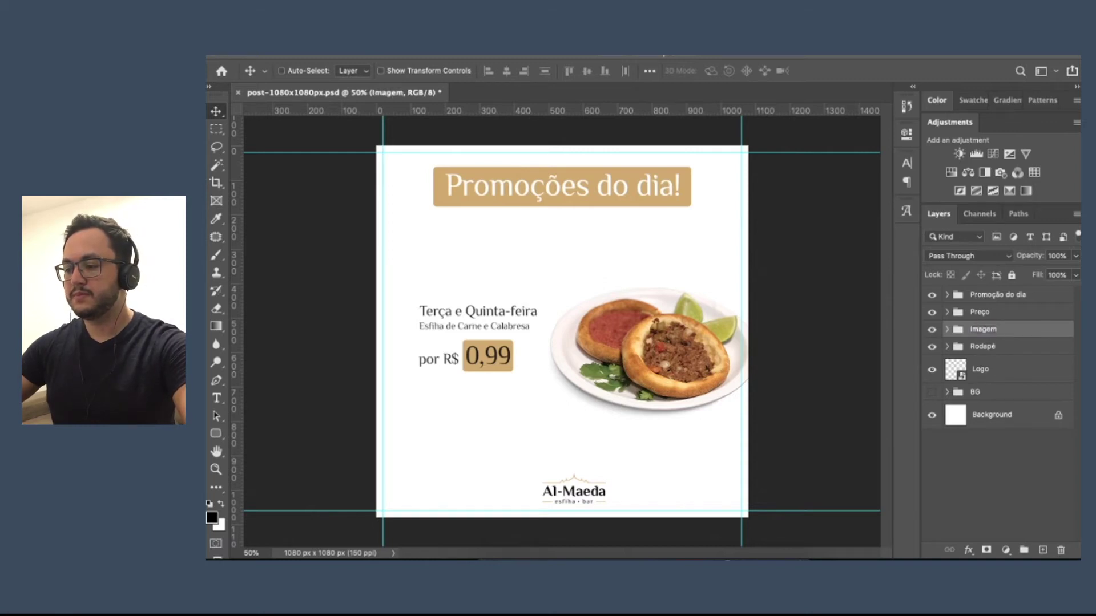
Bring the floating Base para post.psd window back into view and make the post-1080x1080px.psd document active again.
key("ctrl+Right")
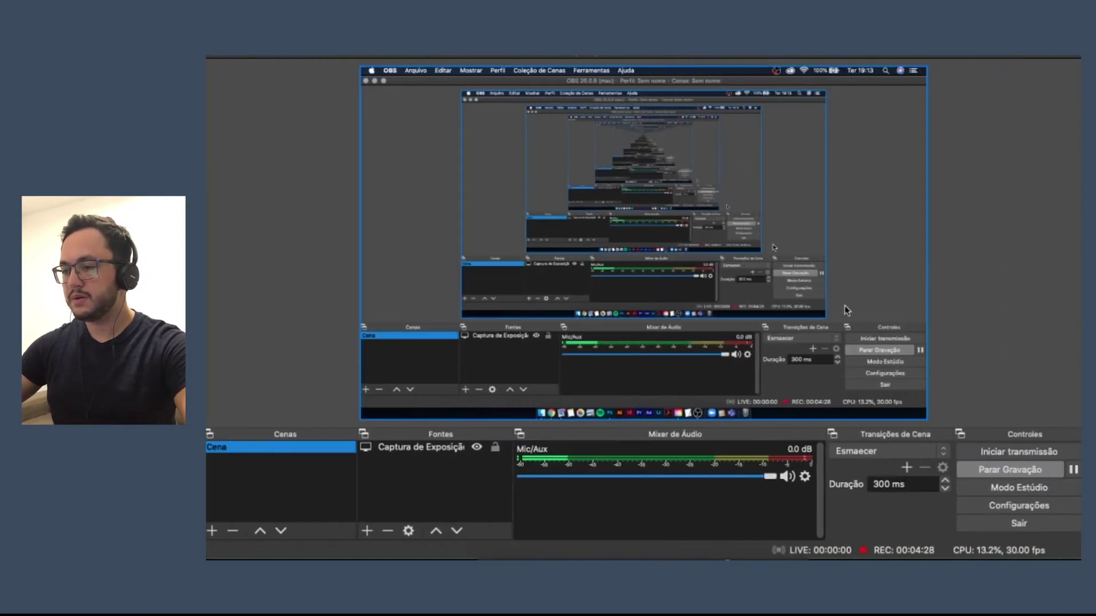
key("ctrl+Left")
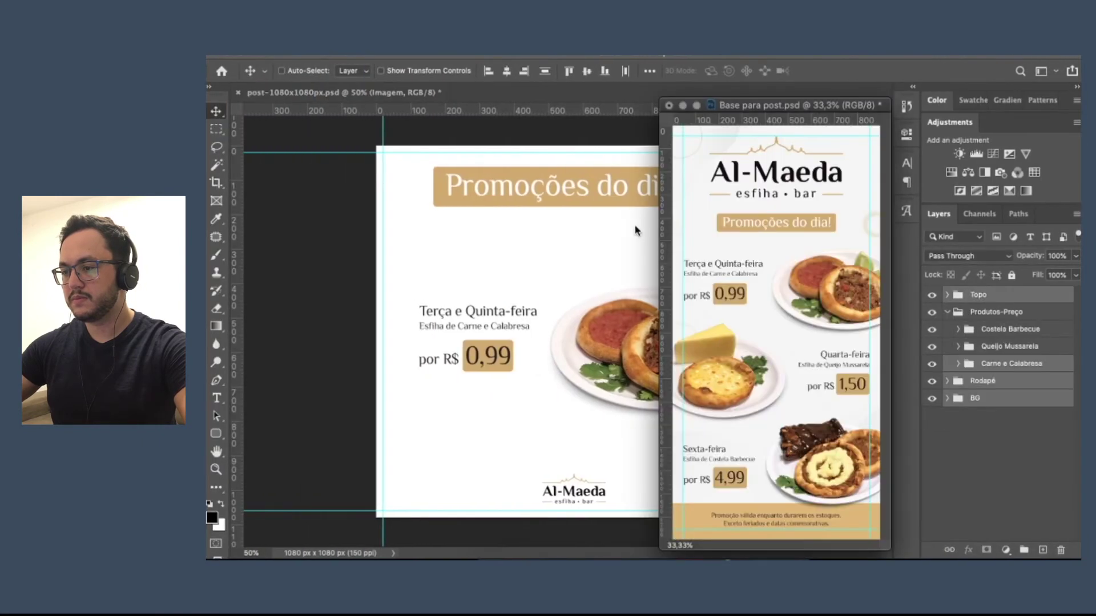
left_click(635, 231)
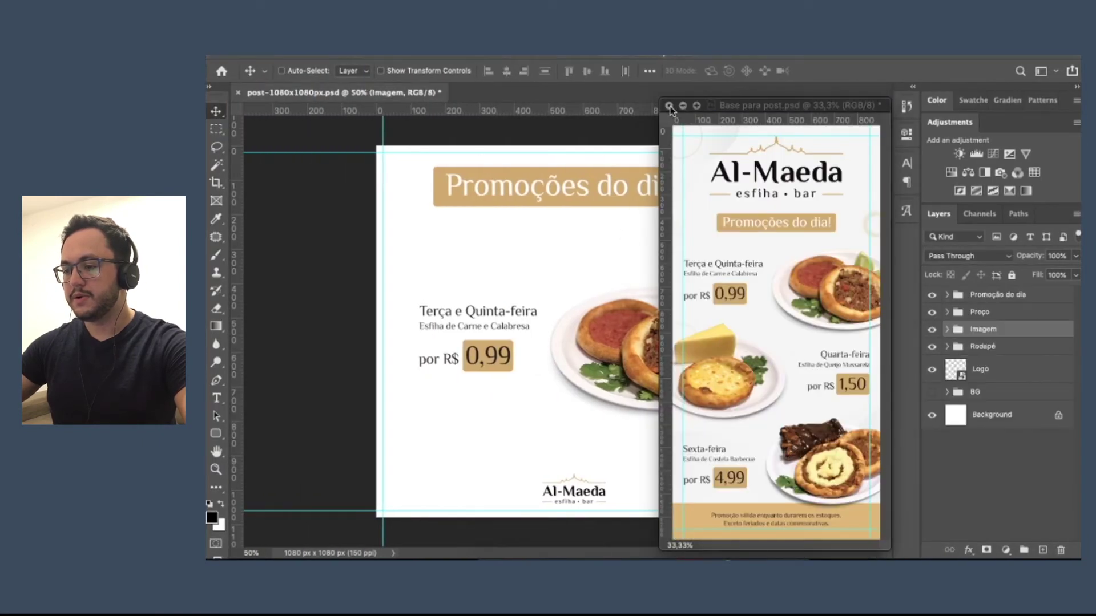
Minimise the floating Base para post.psd window to reveal the whole post canvas.
left_click(682, 106)
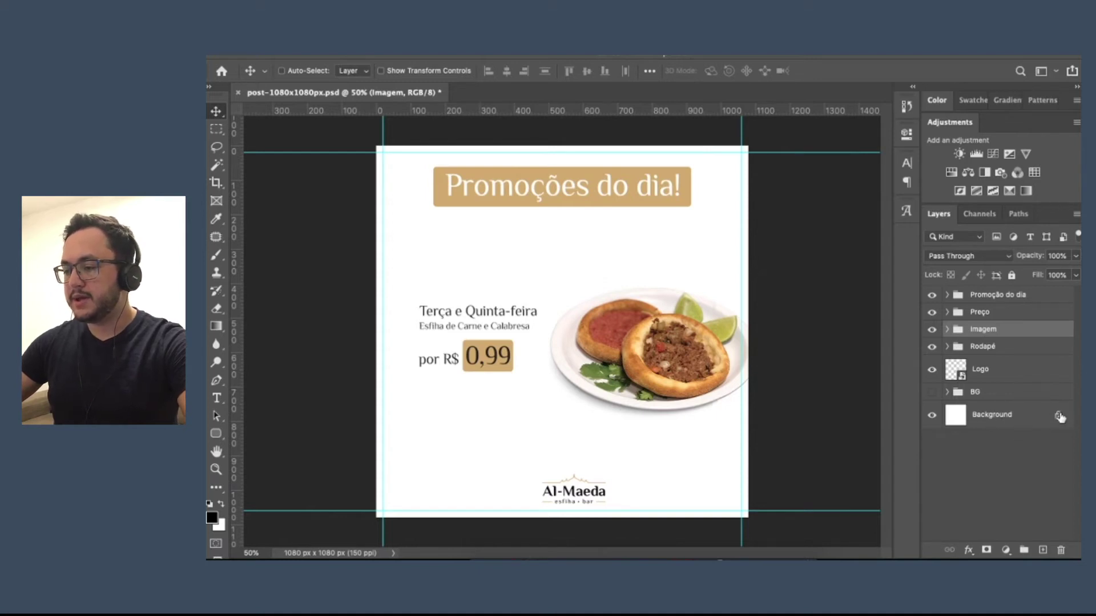
left_click(595, 457, "super")
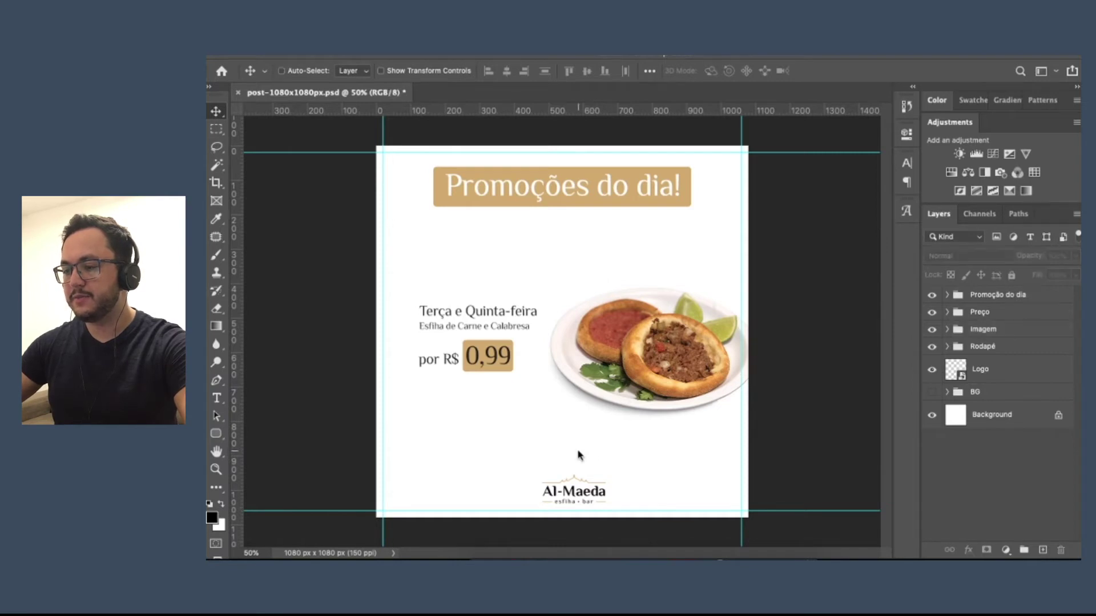
left_click(580, 453)
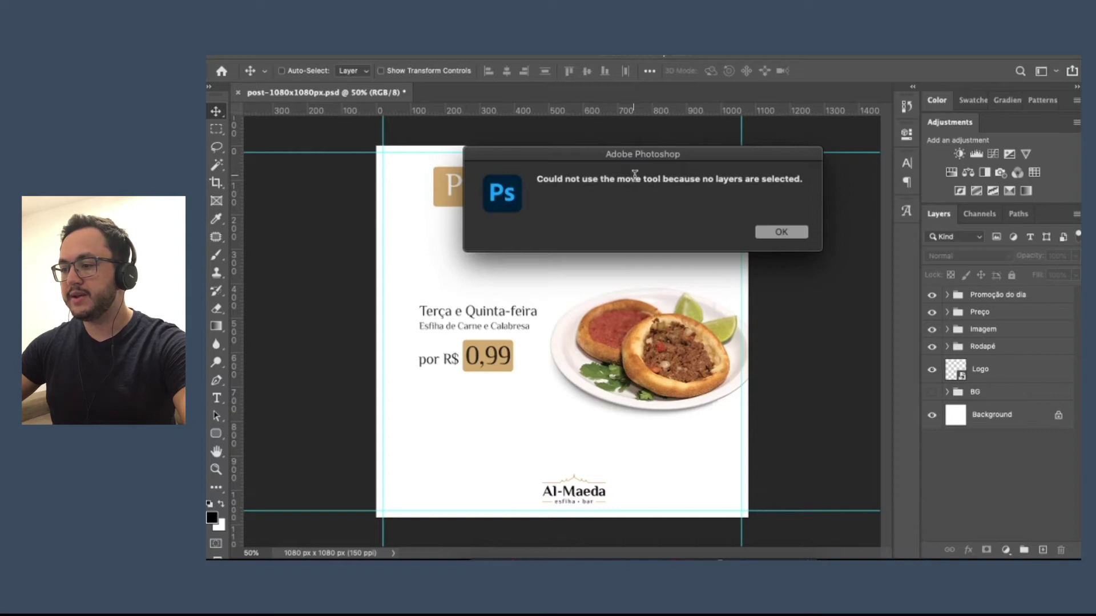
left_click_drag(678, 178, 783, 174)
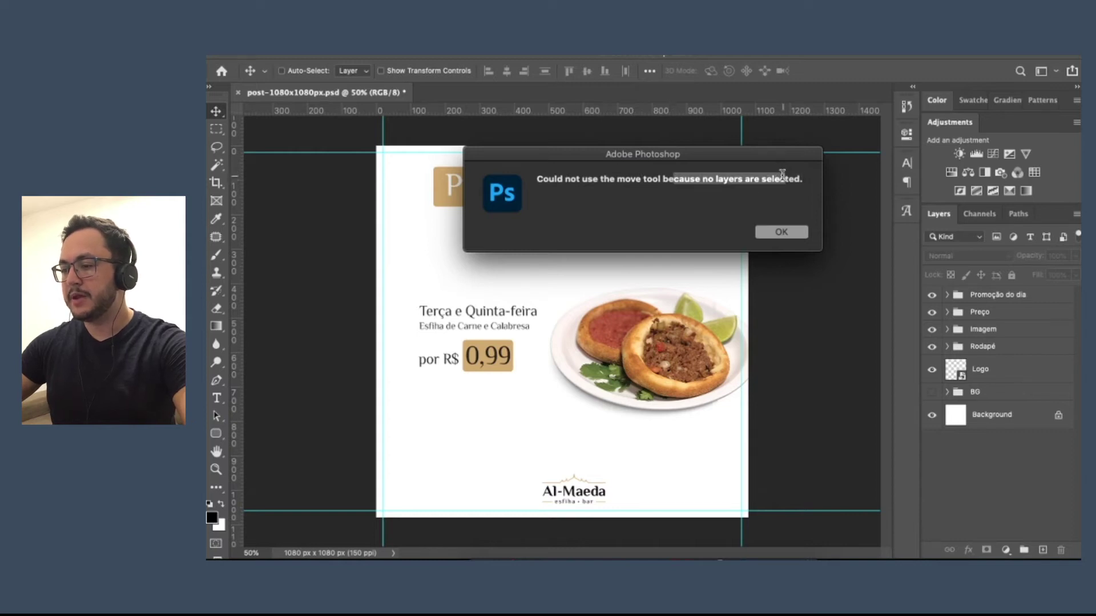
left_click(754, 178)
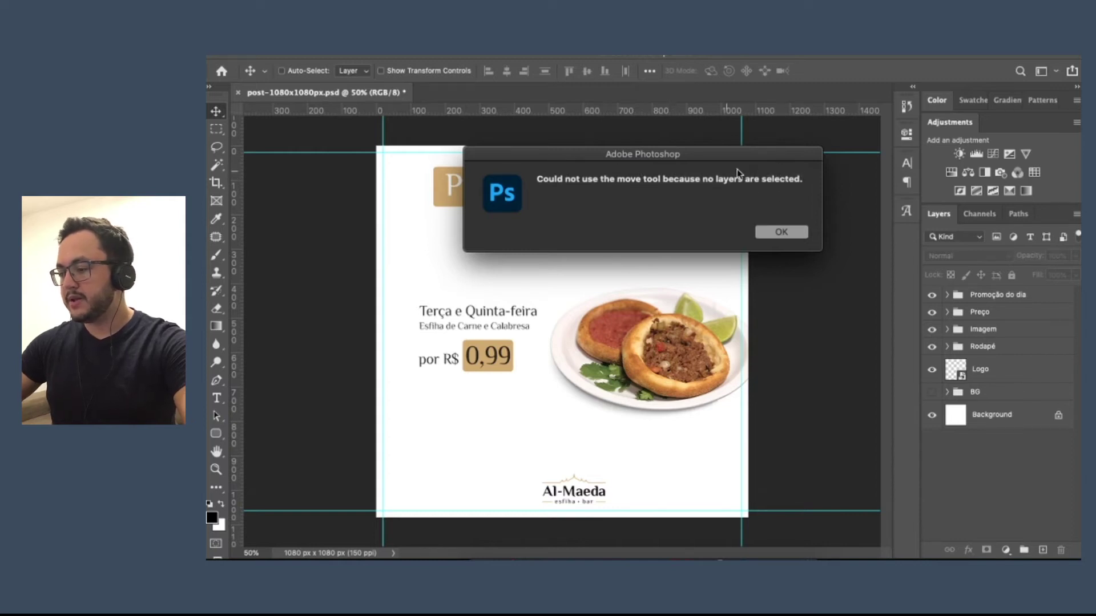
left_click(781, 232)
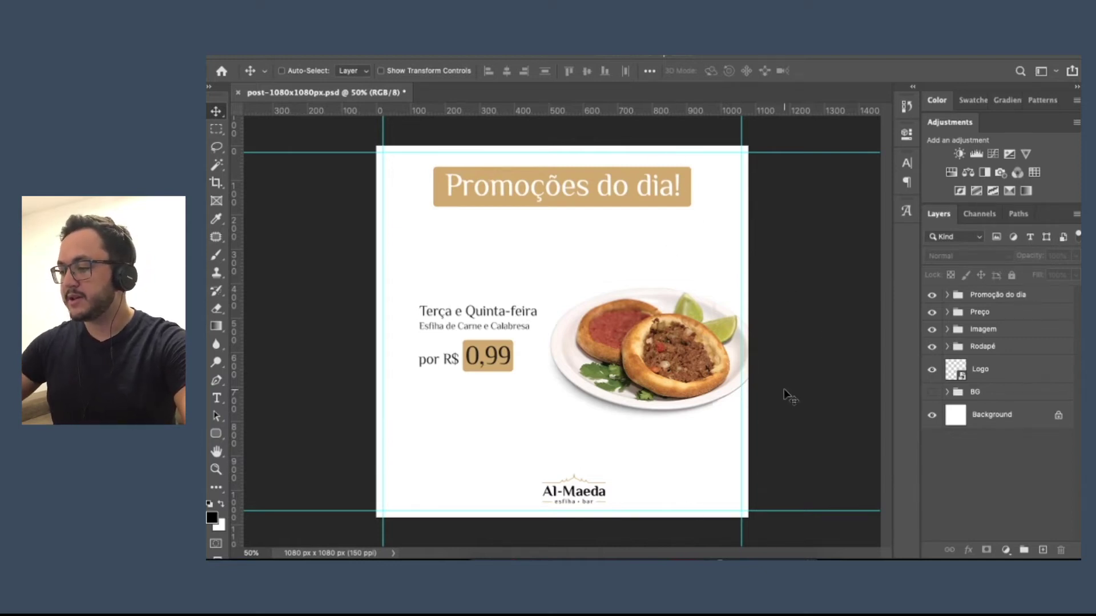
Unlock the Background layer and align the Logo layer to its horizontal centre.
left_click(1059, 416)
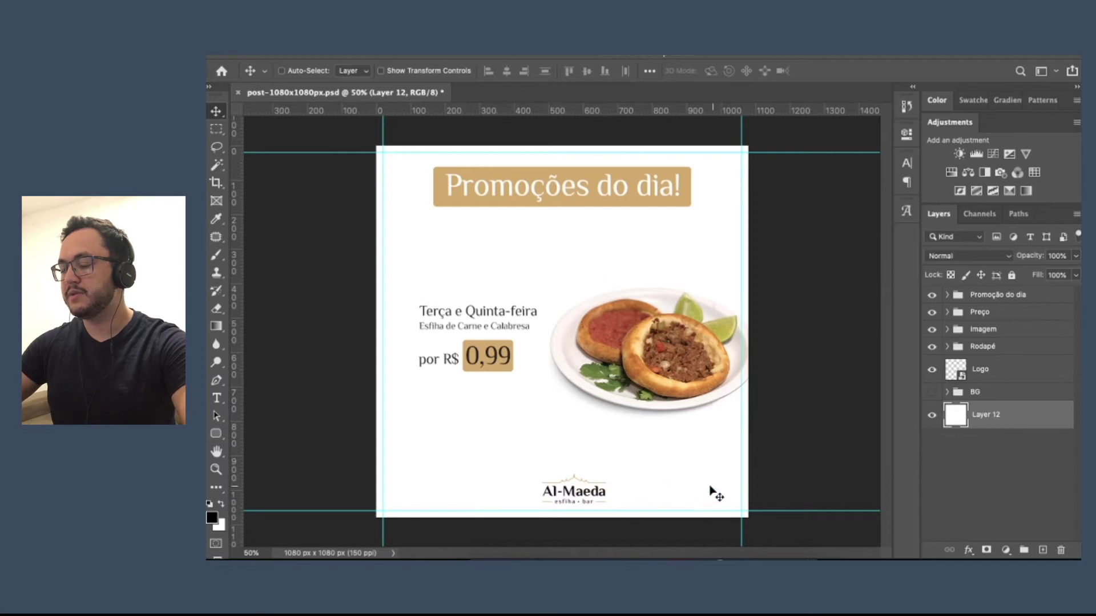
left_click(993, 372)
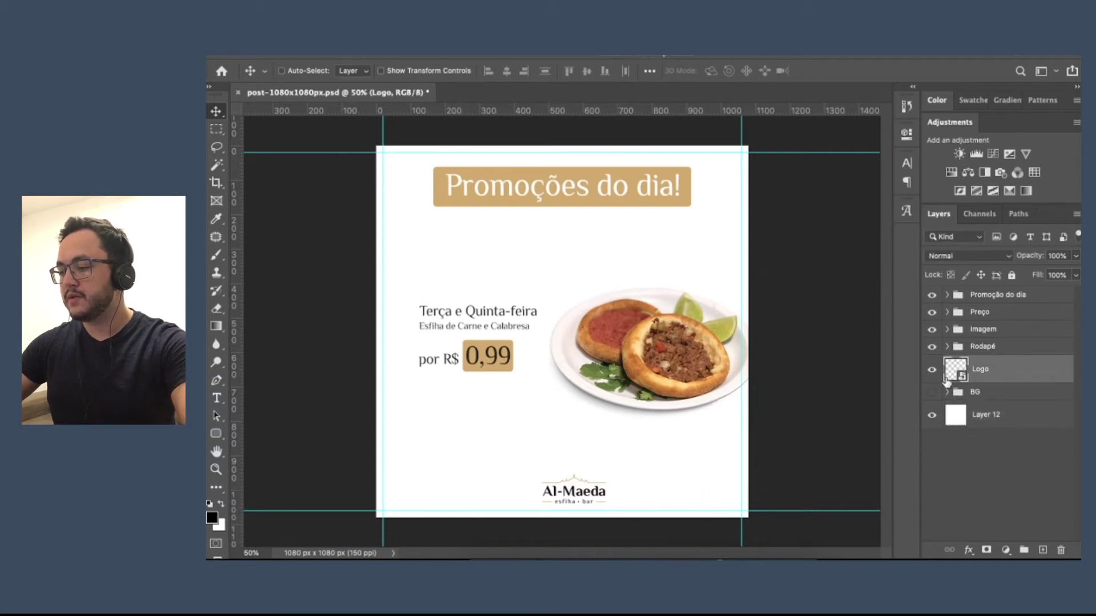
key("super")
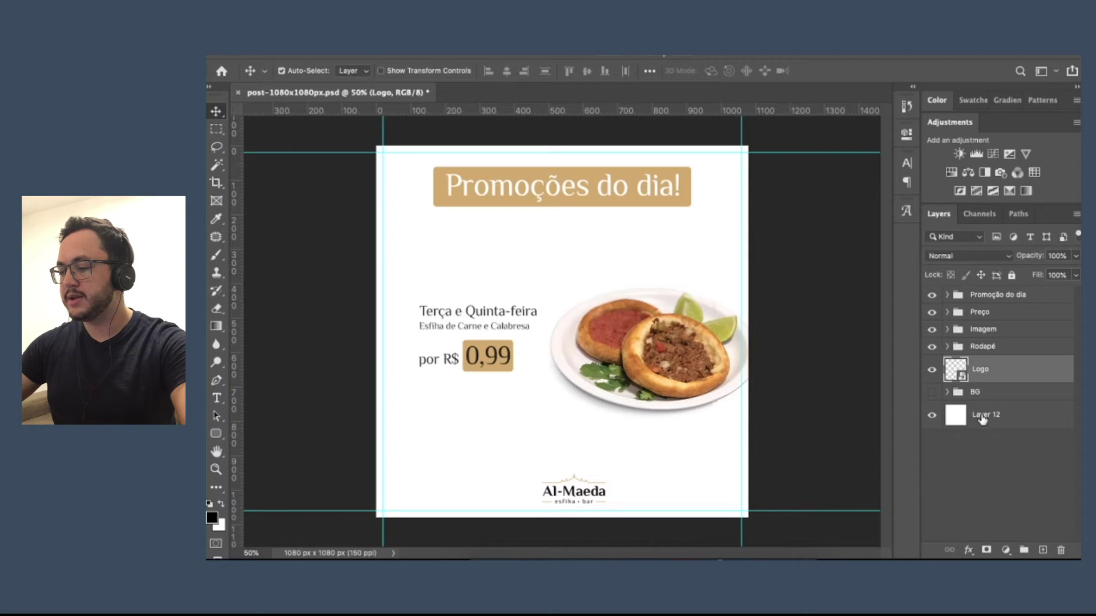
left_click(982, 418, "super")
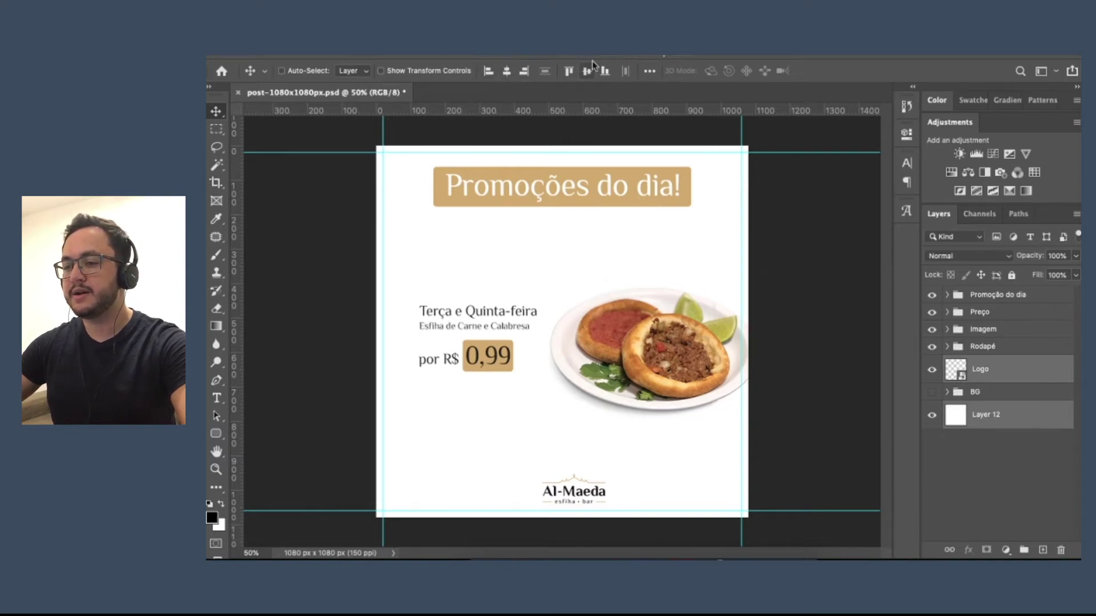
left_click(506, 72)
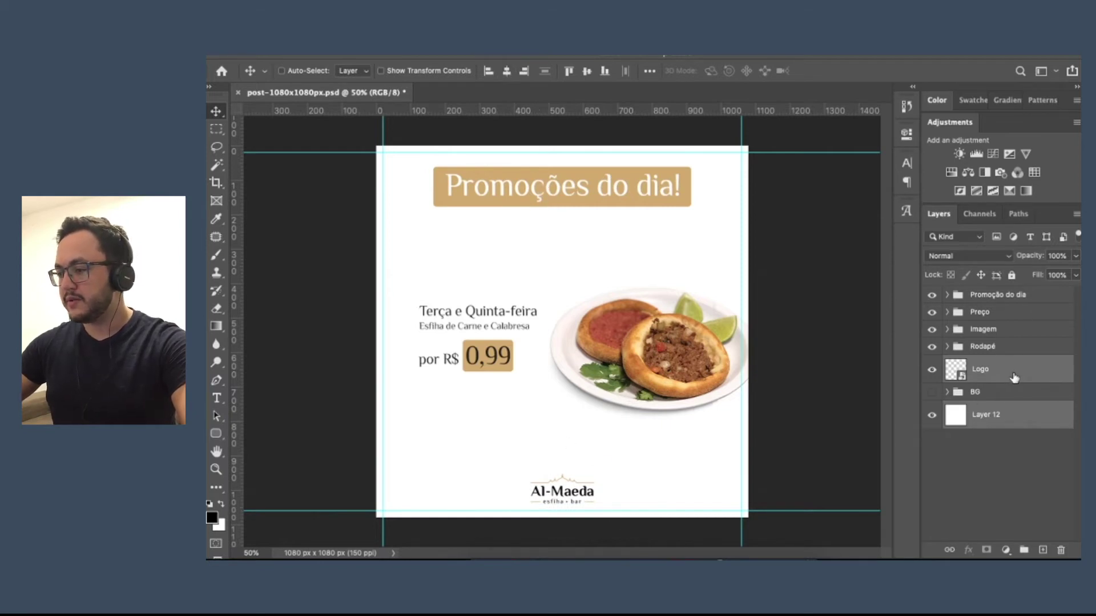
Align the Promoção do dia group to the horizontal centre of Layer 12.
left_click(1014, 378)
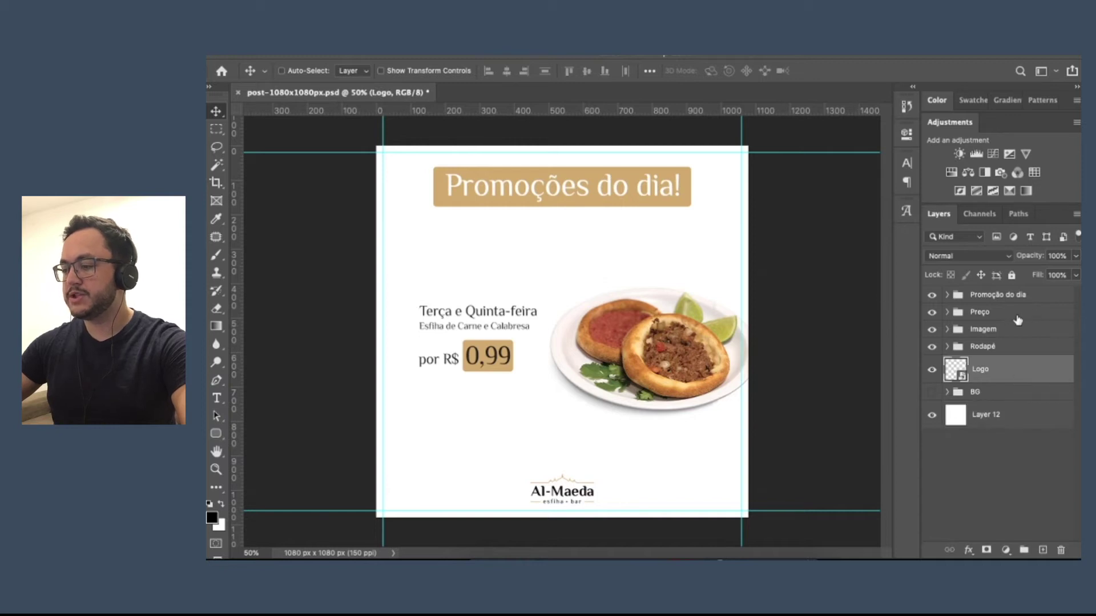
left_click(1026, 296)
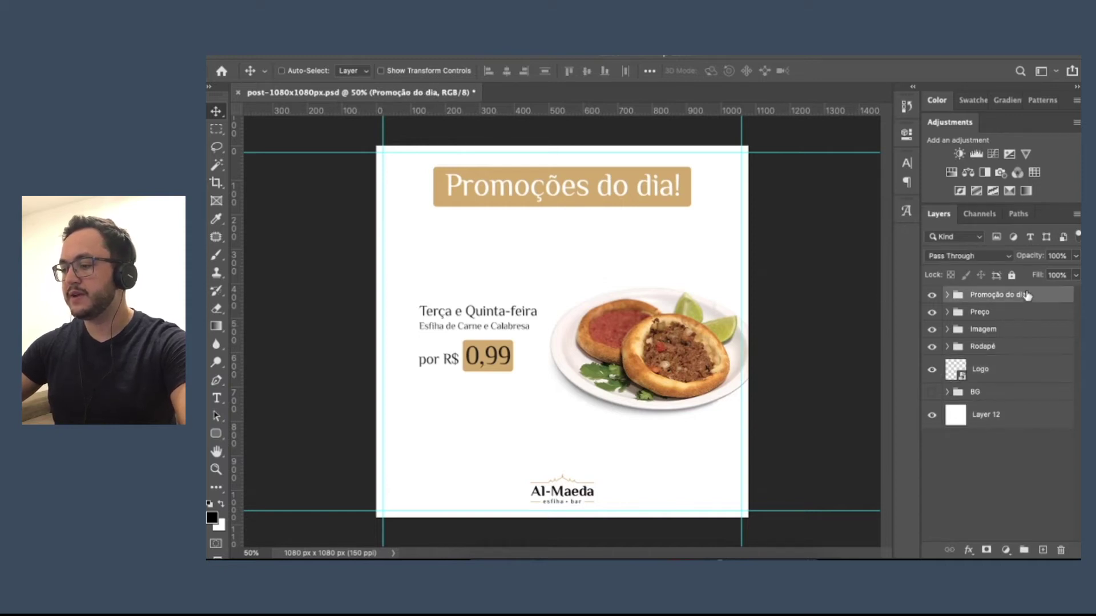
left_click(1000, 420)
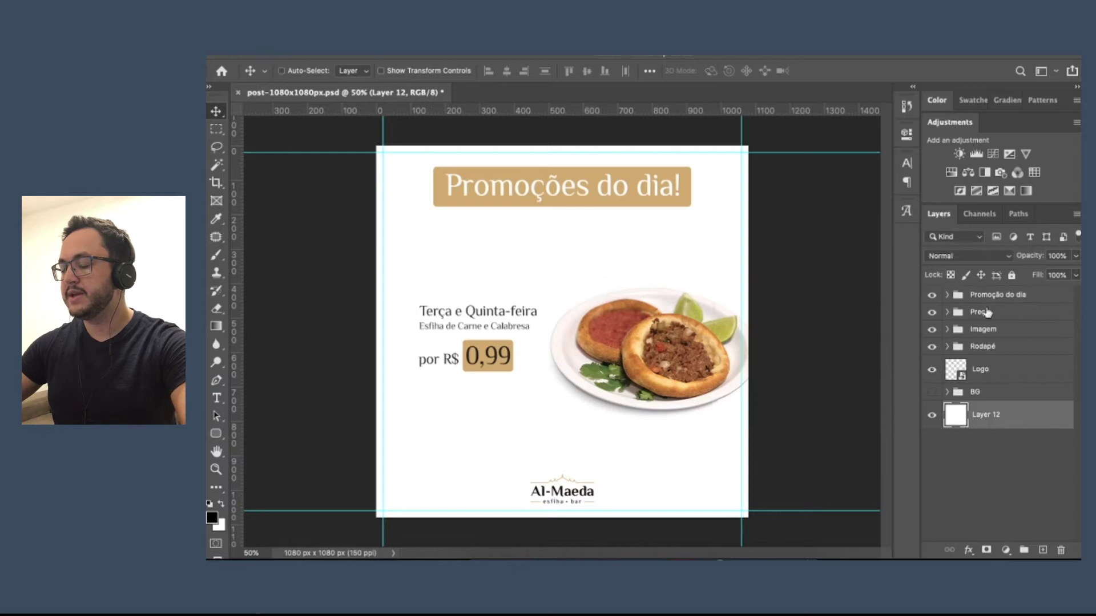
left_click(1003, 297, "super")
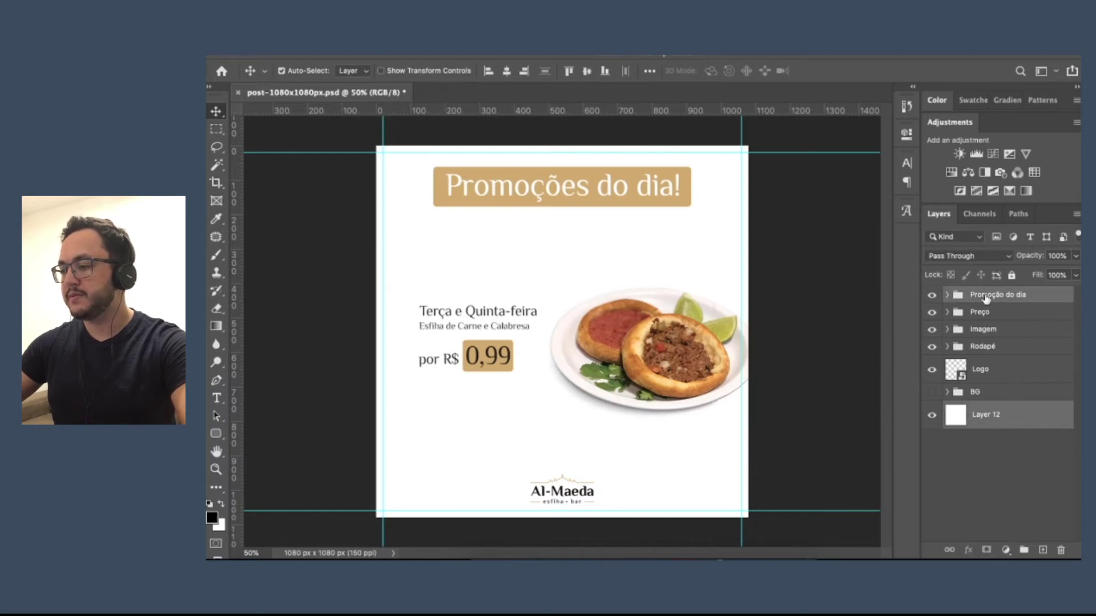
left_click(1030, 296)
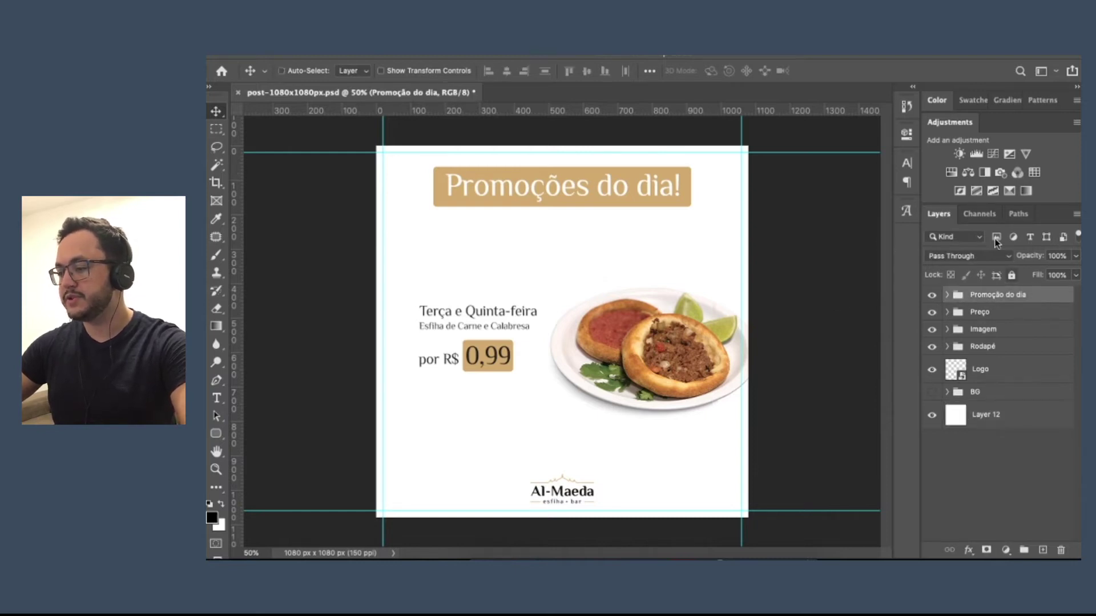
left_click(1015, 423, "super")
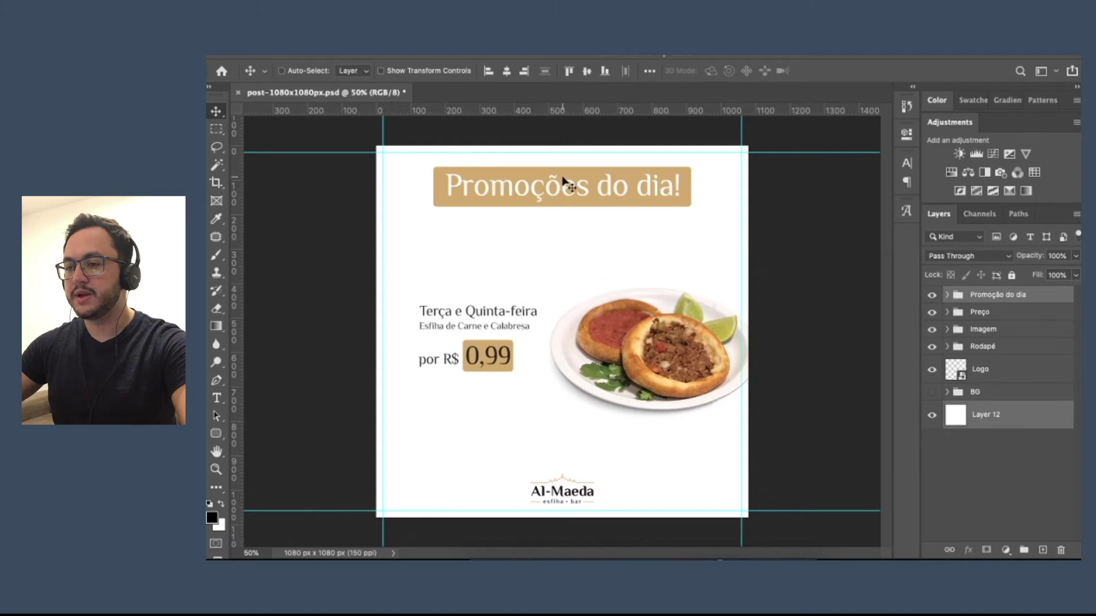
left_click(507, 71)
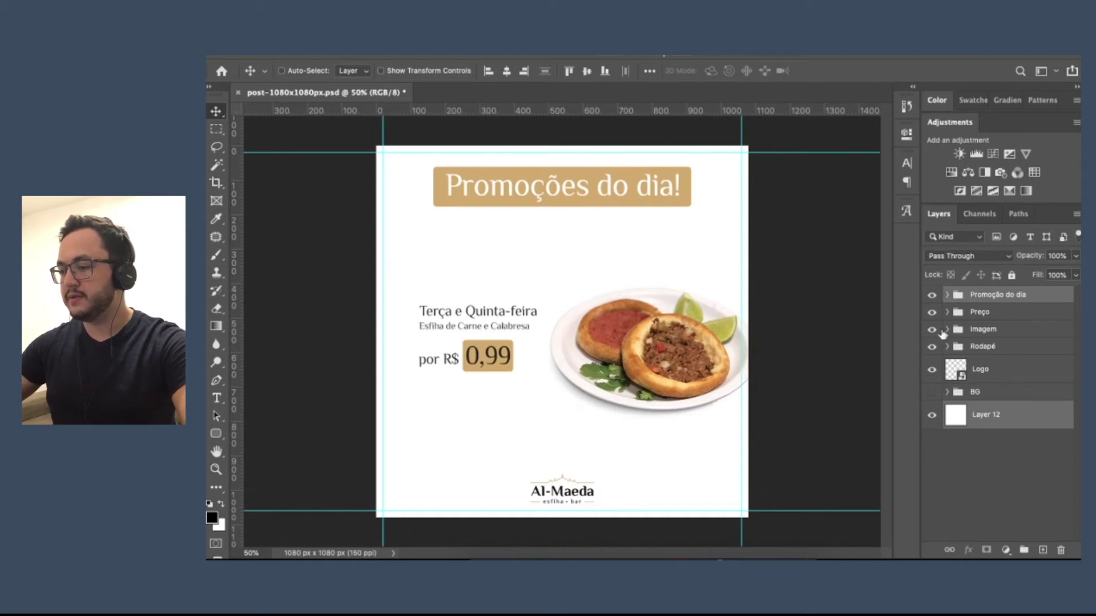
Hide the Preço and Imagem groups and show the BG group.
left_click(932, 313)
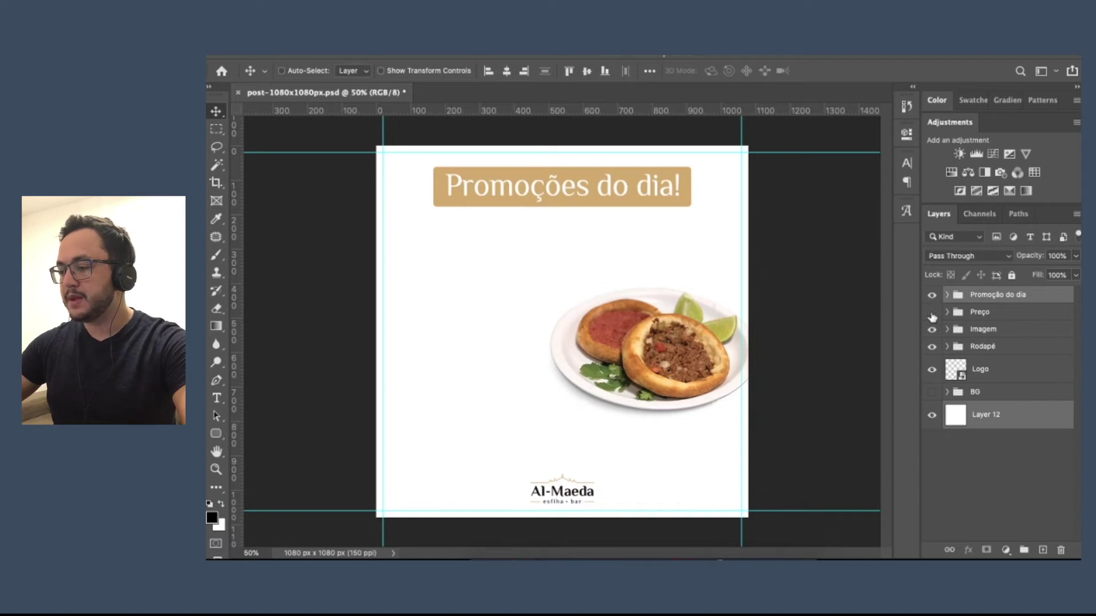
left_click(932, 330)
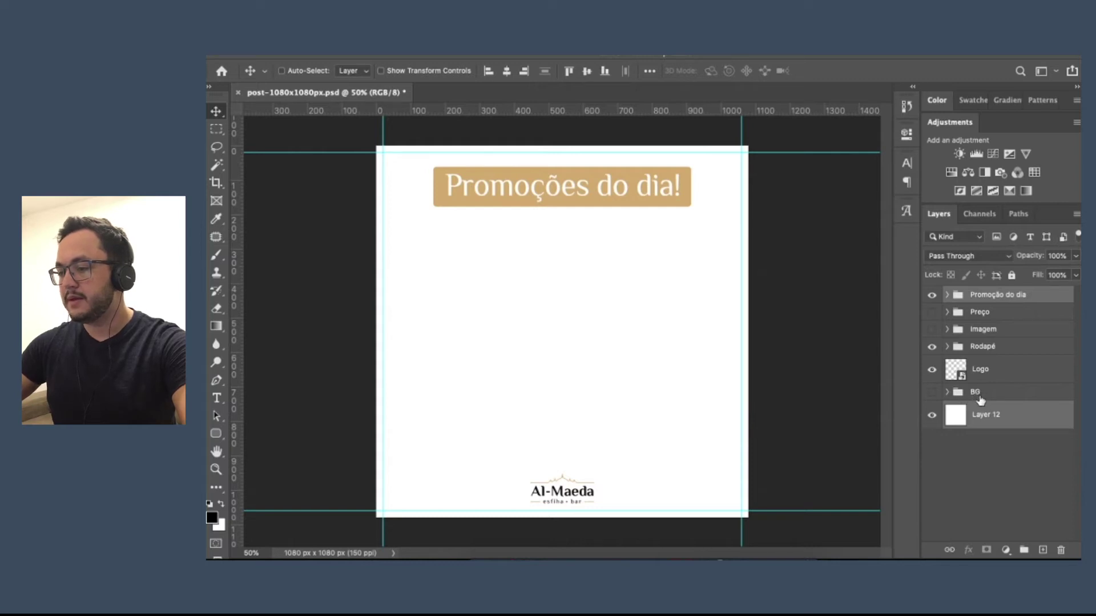
left_click(932, 393)
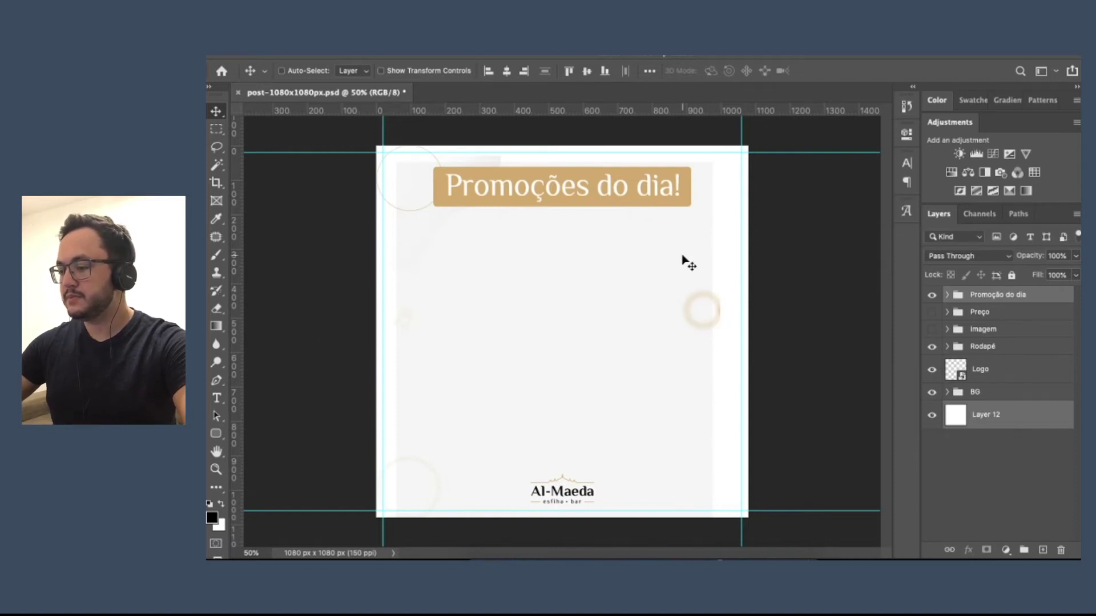
Reposition and stretch Layer 0 inside the BG group so that it covers the entire square canvas.
left_click(947, 392)
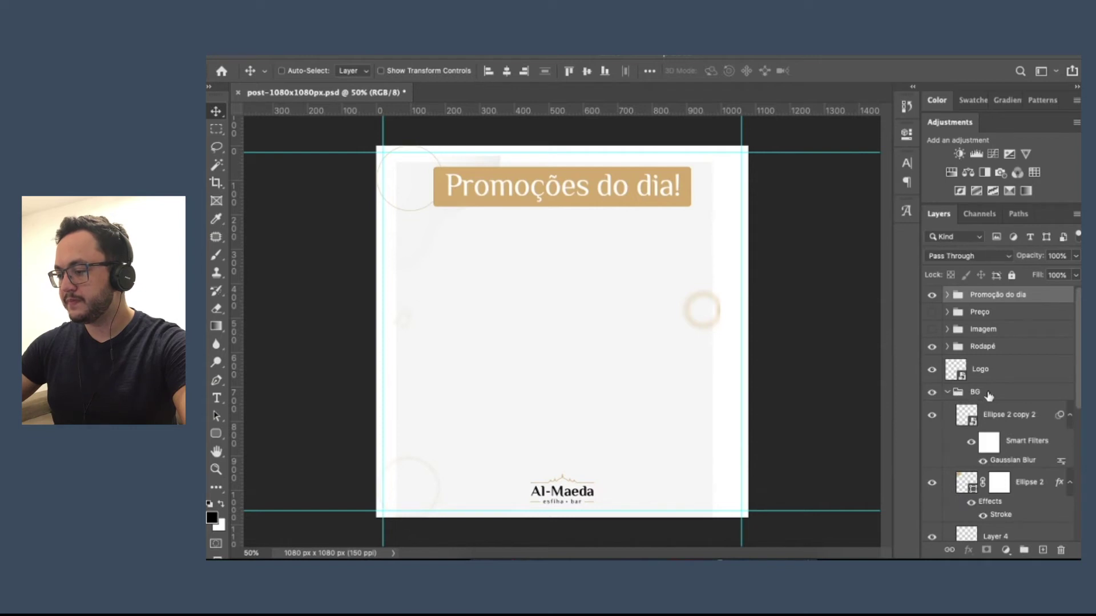
left_click(992, 393)
scroll(1041, 488, "down", 10)
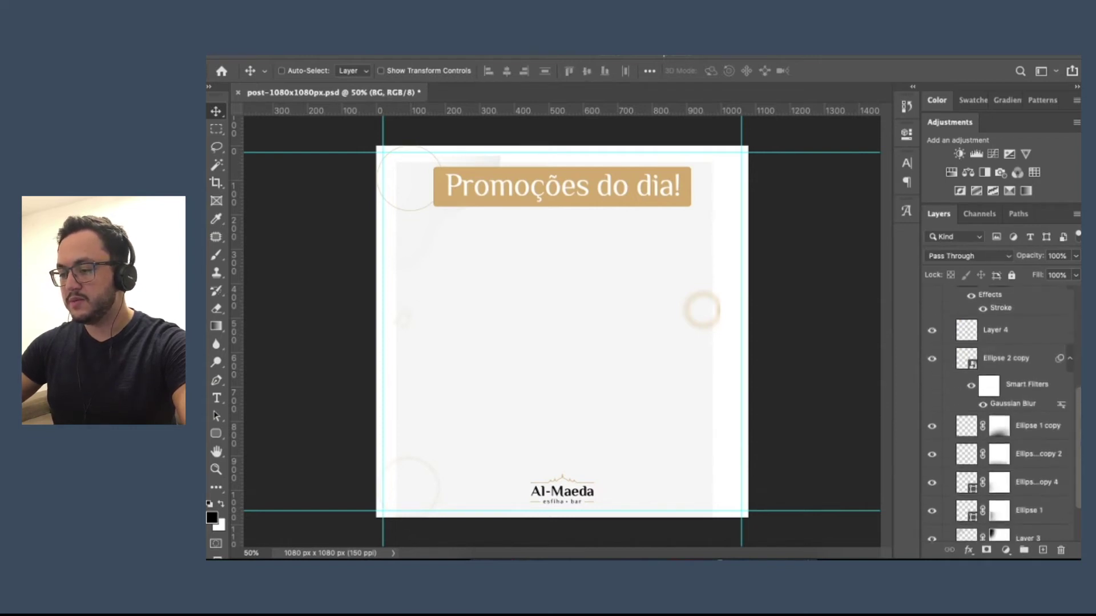
left_click(1004, 499)
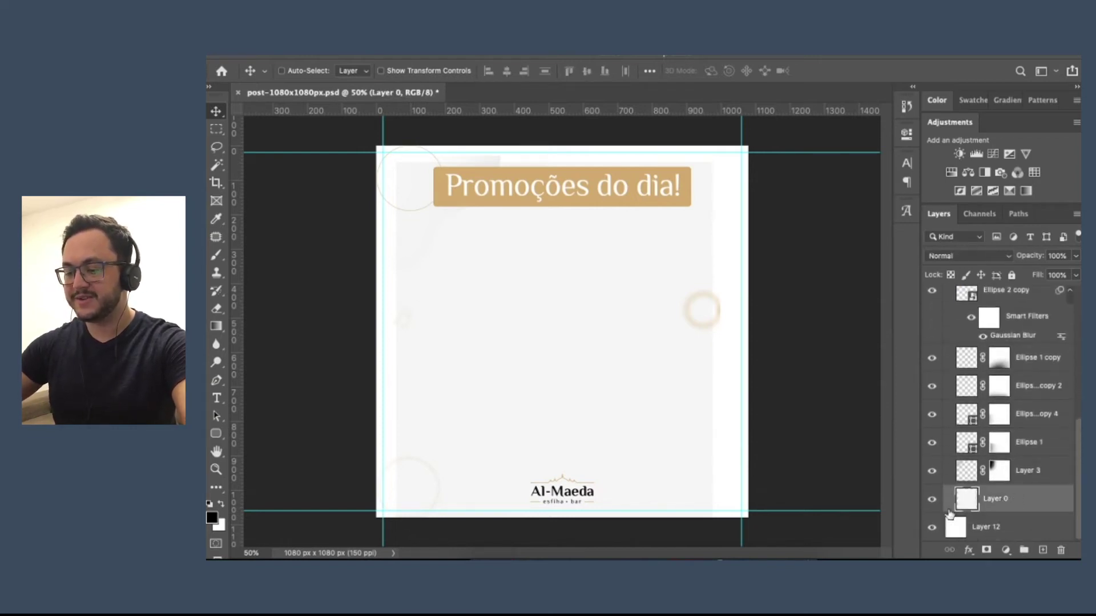
key("super+minus")
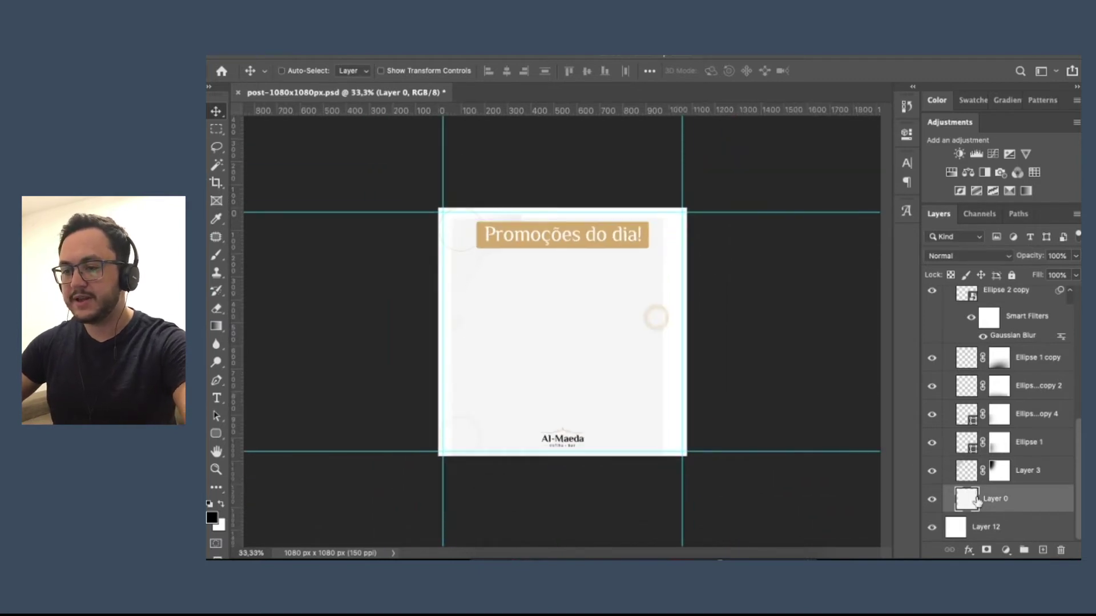
key("super+t")
left_click_drag(571, 296, 561, 287)
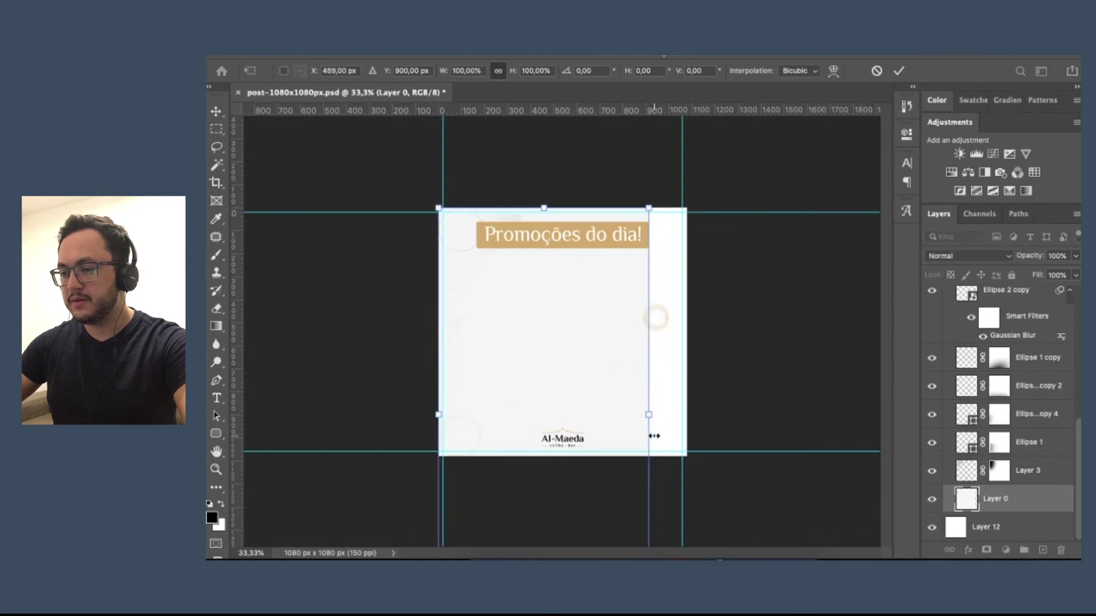
left_click_drag(648, 417, 687, 415)
left_click_drag(562, 206, 567, 231)
left_click_drag(564, 401, 563, 456)
left_click_drag(687, 205, 691, 200)
key("Return")
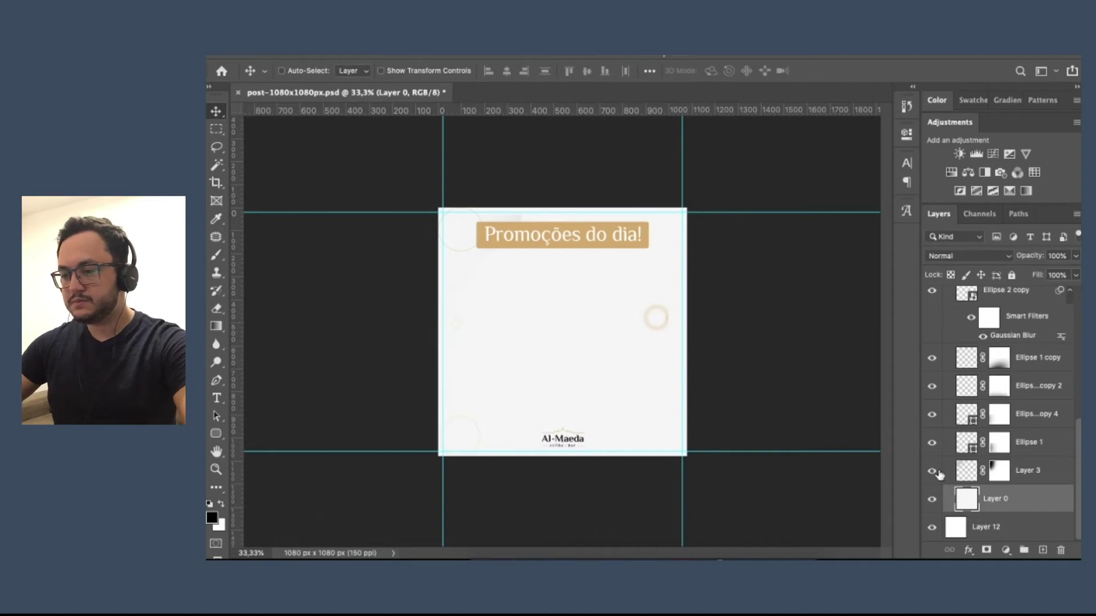
Delete Layer 3 and the blurred ring layer Ellipse 2 copy from the BG group.
left_click(963, 467)
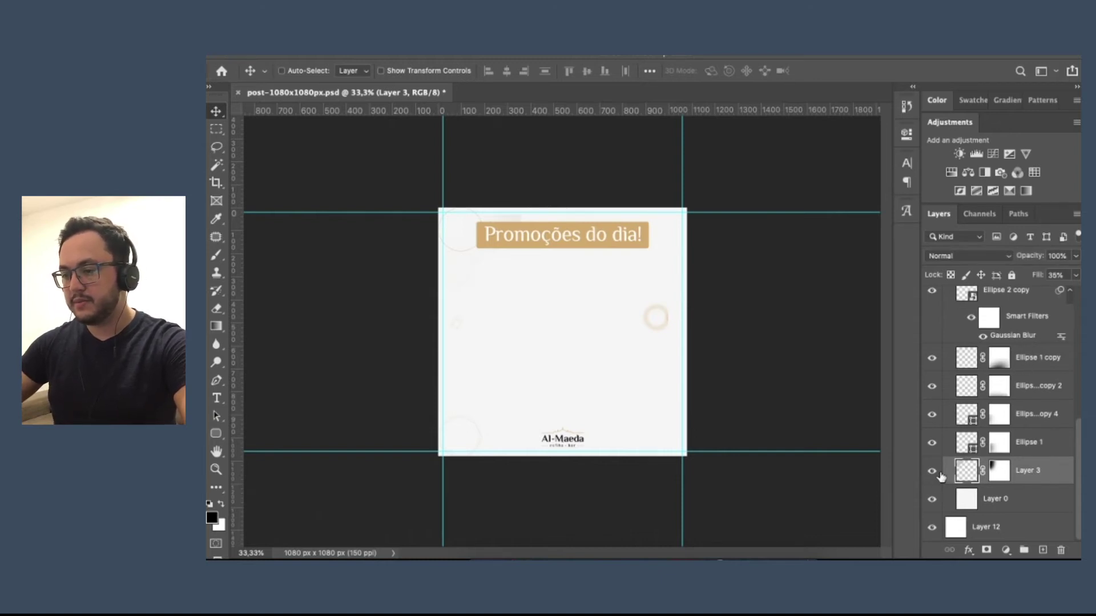
key("Delete")
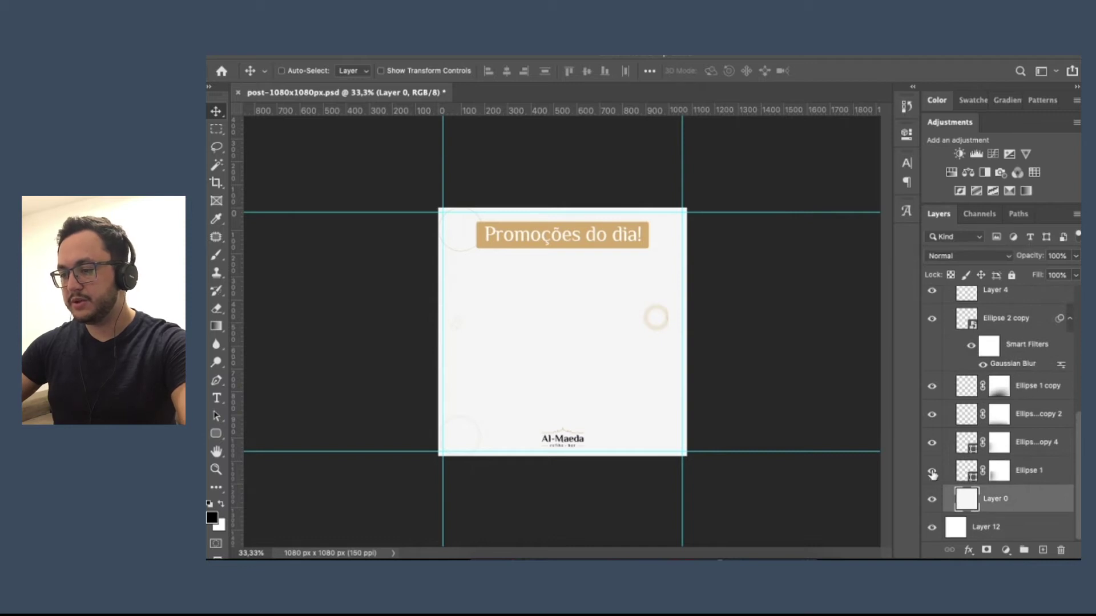
left_click(655, 330, "ctrl")
key("Delete")
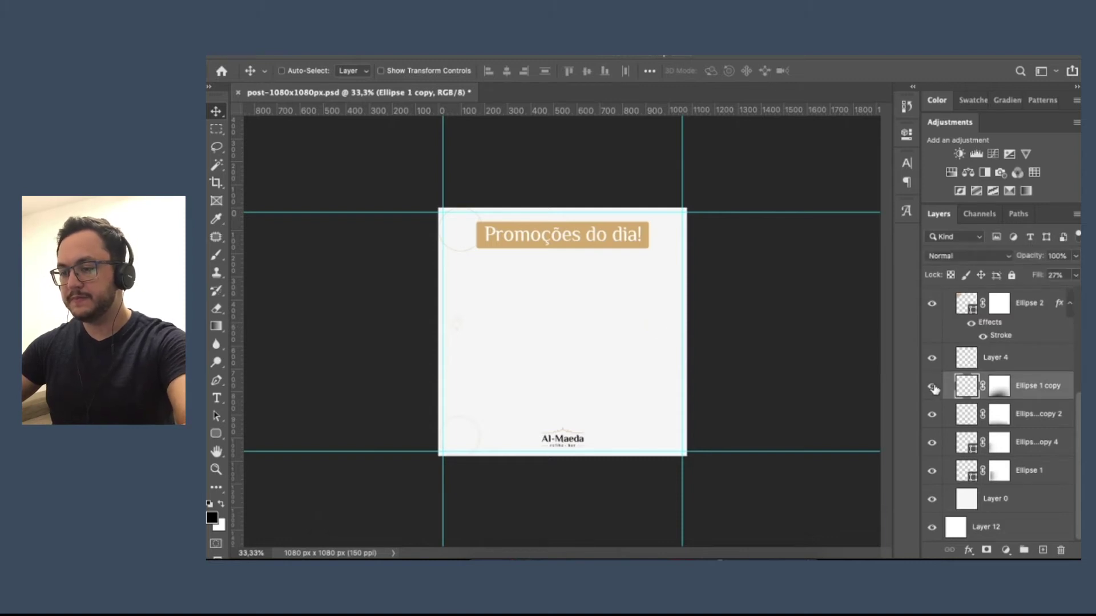
Move the Ellipse 1 copy layer up onto the canvas to check it, and delete the layer.
key("ctrl+t")
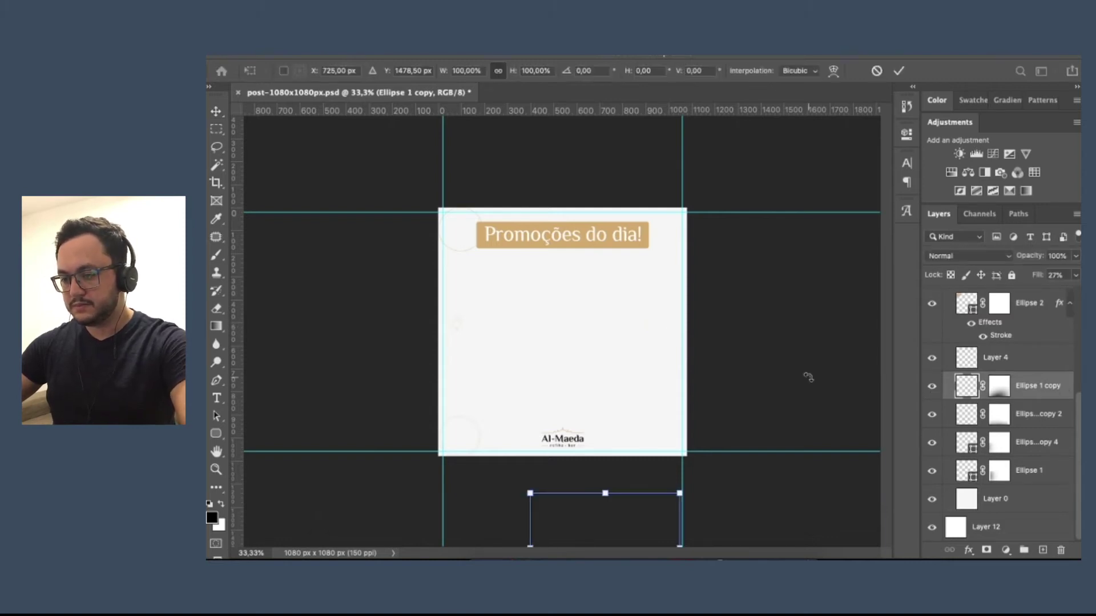
left_click_drag(649, 528, 649, 342)
key("Return")
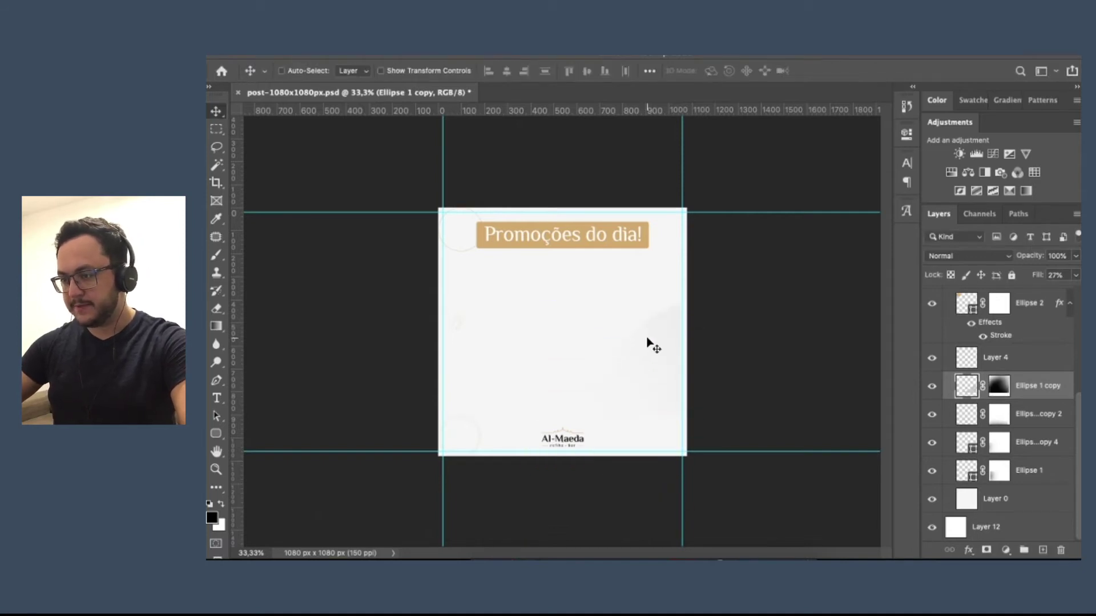
key("Delete")
Toggle the Ellipse 1 copy 2 layer's visibility, move its artwork up onto the canvas to check it, and delete the layer.
left_click(932, 413)
left_click(933, 414)
key("ctrl+t")
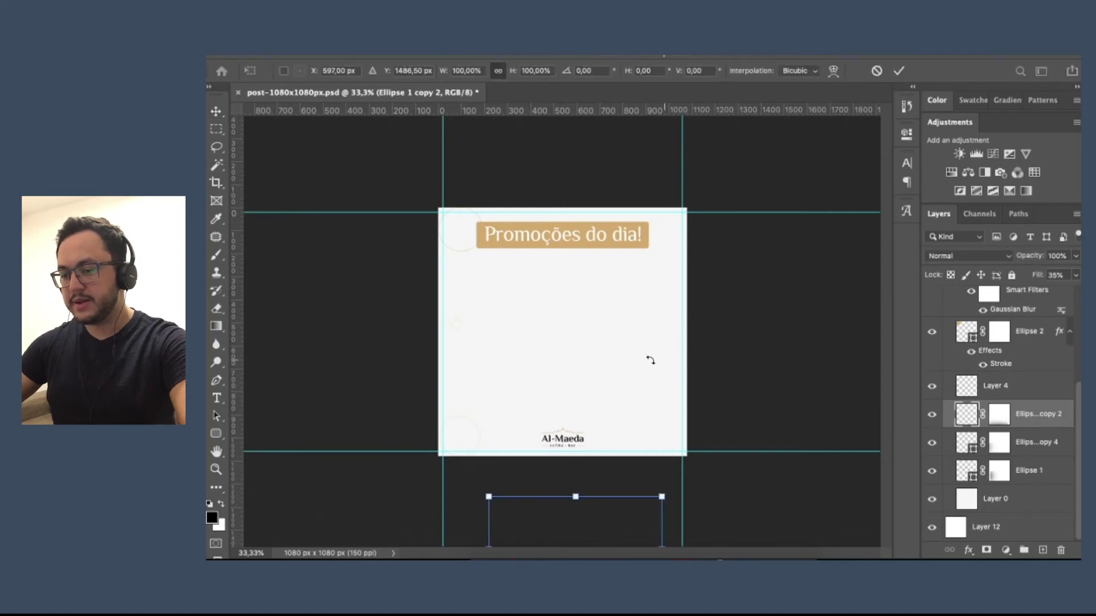
left_click_drag(575, 536, 590, 354)
key("Return")
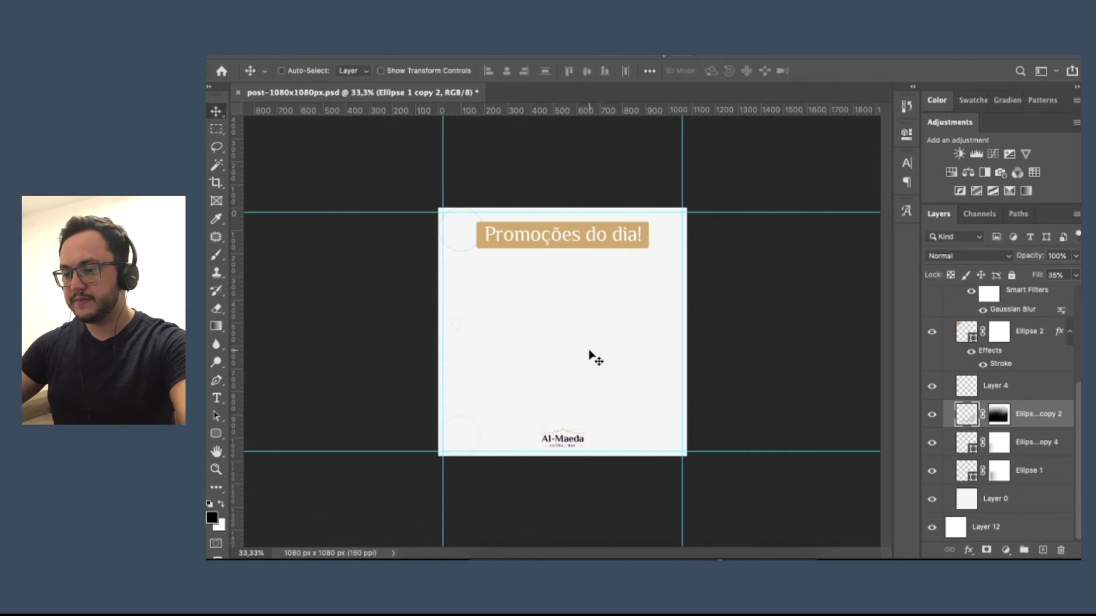
key("ctrl+t")
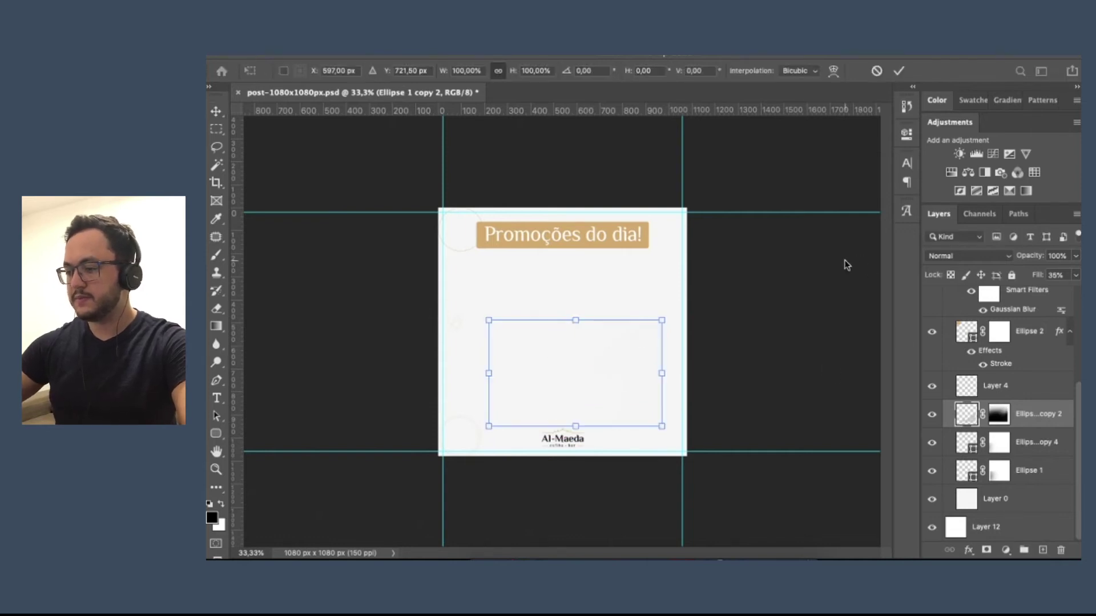
left_click_drag(626, 399, 625, 352)
key("Return")
key("Delete")
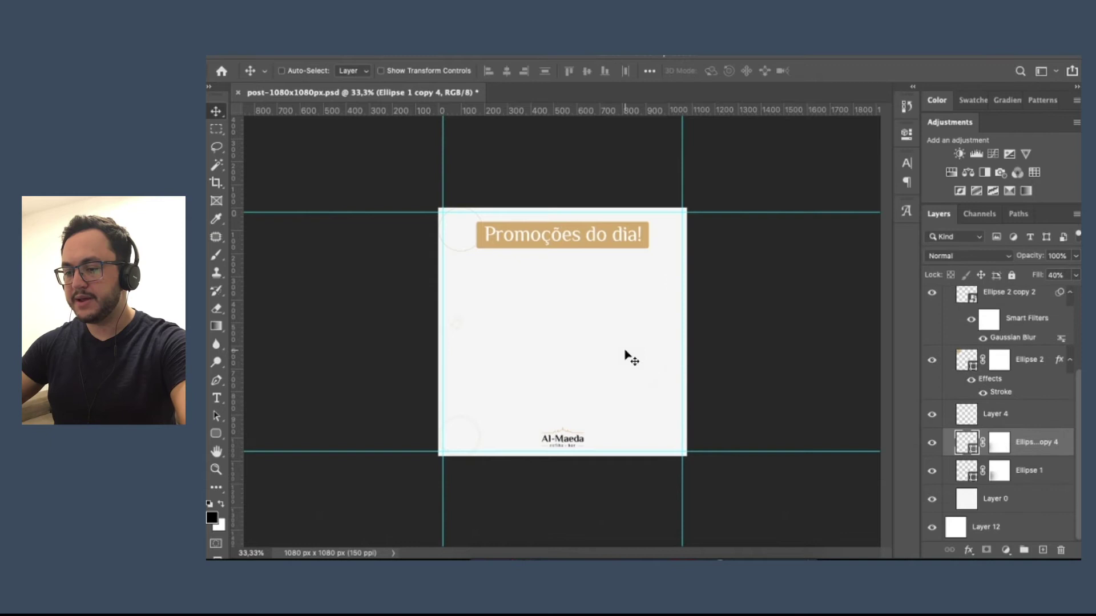
Move the Ellipse 1 copy 4 shape up onto the canvas to check it, and delete the layer.
key("ctrl+t")
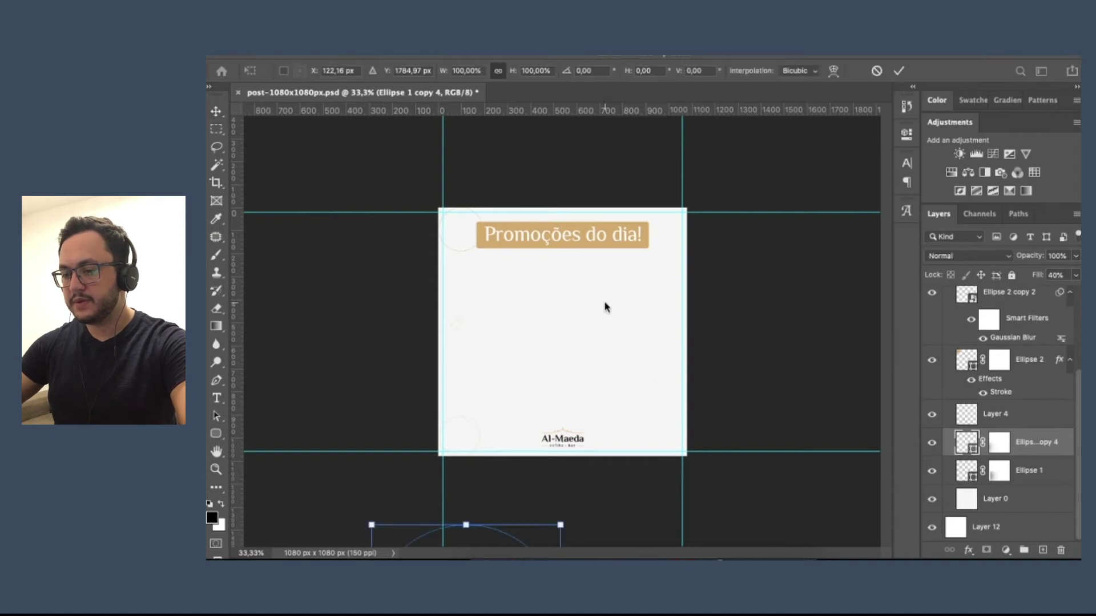
left_click_drag(479, 539, 638, 297)
key("Return")
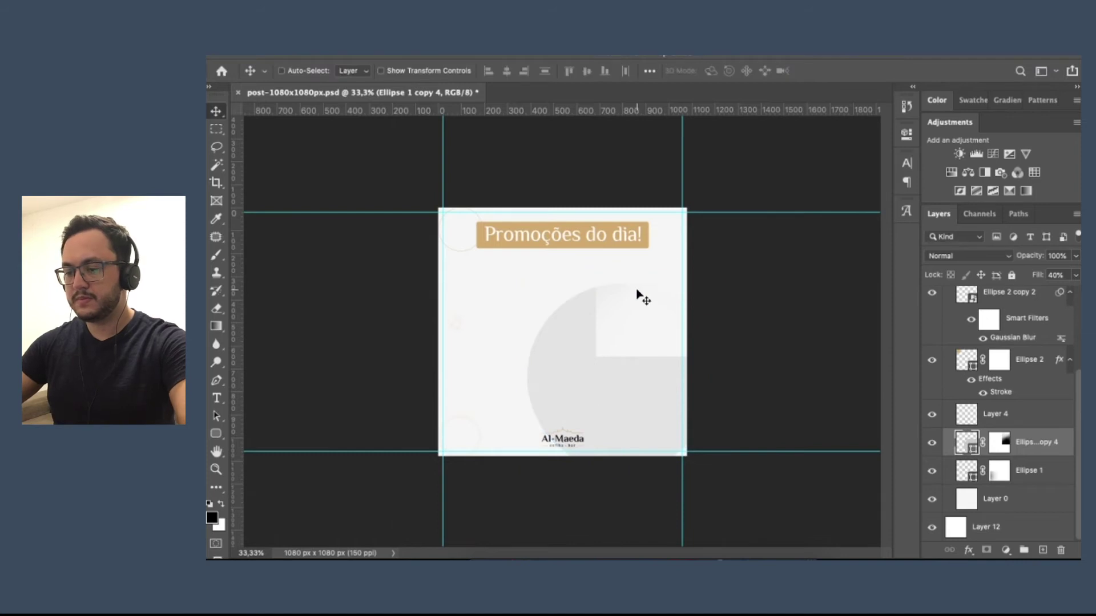
key("Delete")
Bring the Ellipse 1 shape up onto the canvas to check it, and delete the layer.
key("ctrl+t")
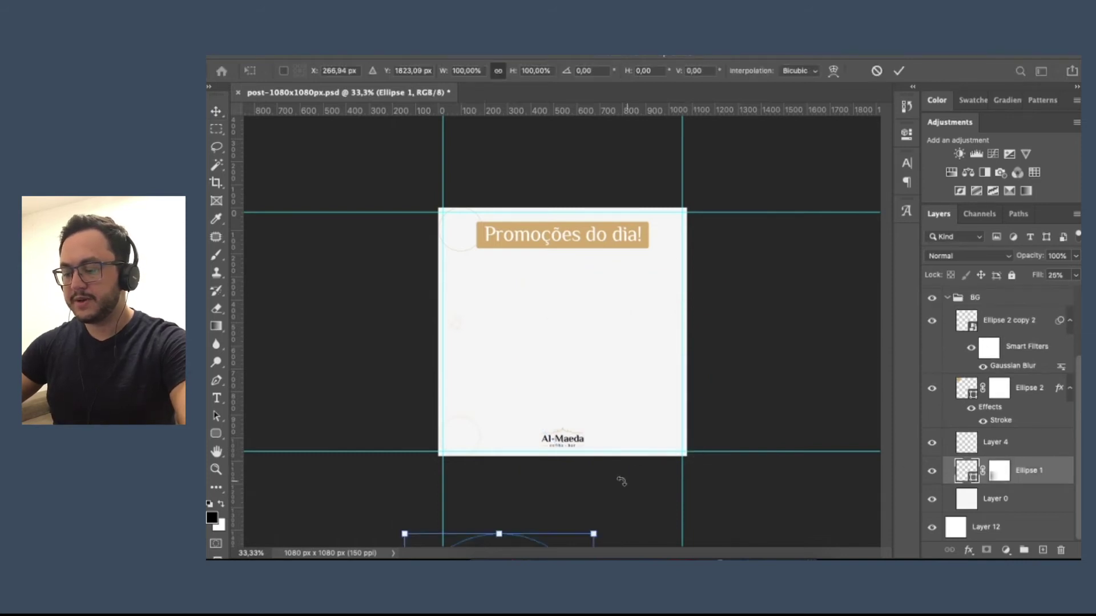
left_click_drag(528, 546, 598, 288)
key("Return")
key("Delete")
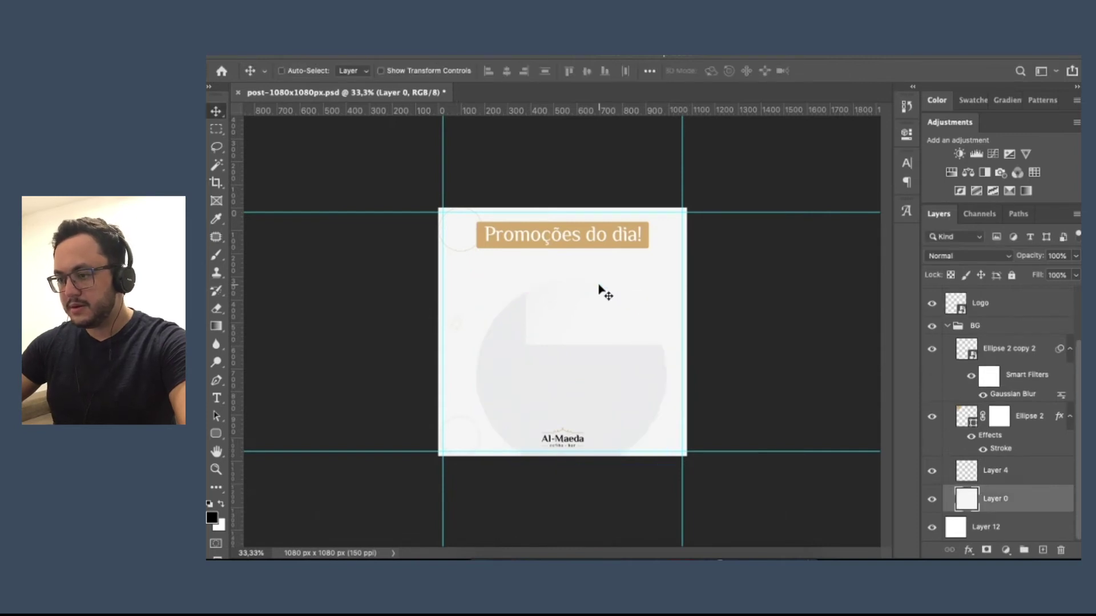
Identify the blurred ring layer Ellipse 2 copy 2 and enlarge the ring slightly in the canvas's lower-left corner.
left_click(931, 351)
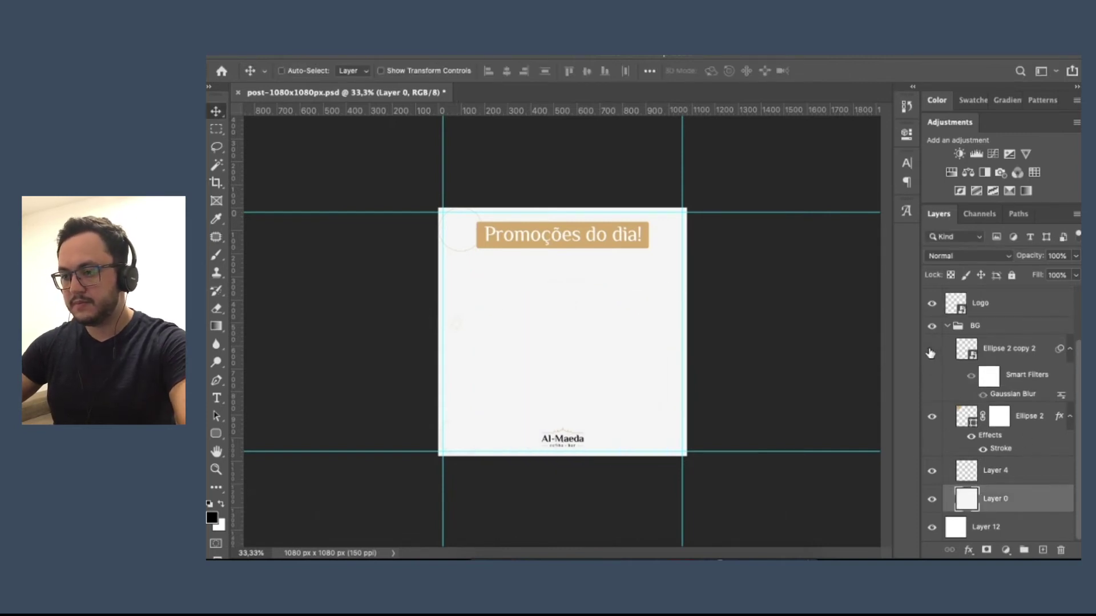
left_click(1003, 354)
key("ctrl+t")
left_click(790, 245)
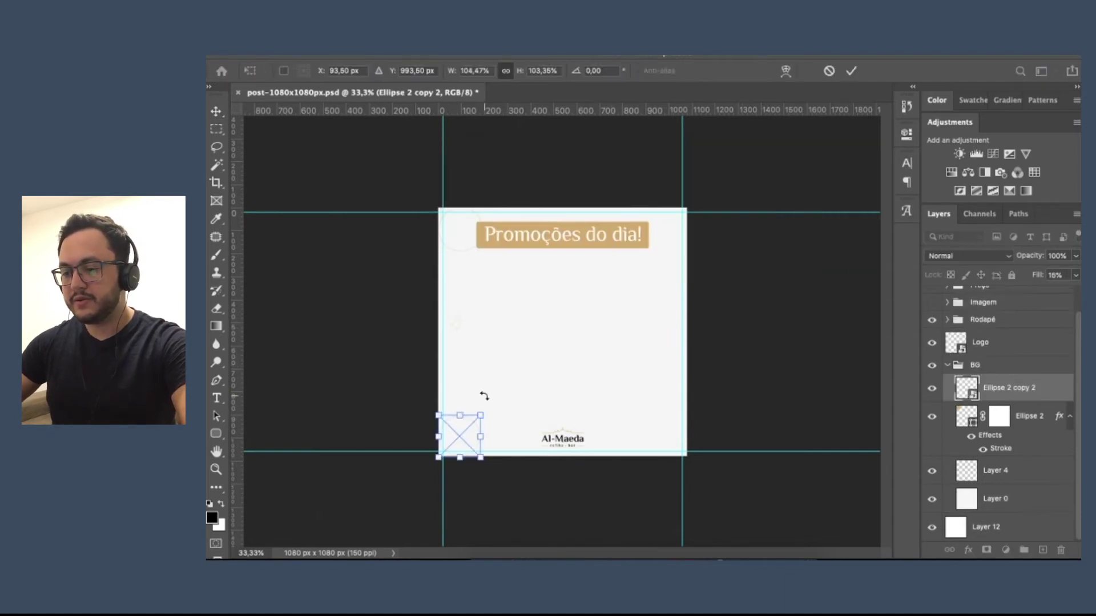
mouse_move(481, 415)
left_mouse_down()
mouse_move(518, 379)
mouse_move(488, 430)
left_mouse_up()
key("Return")
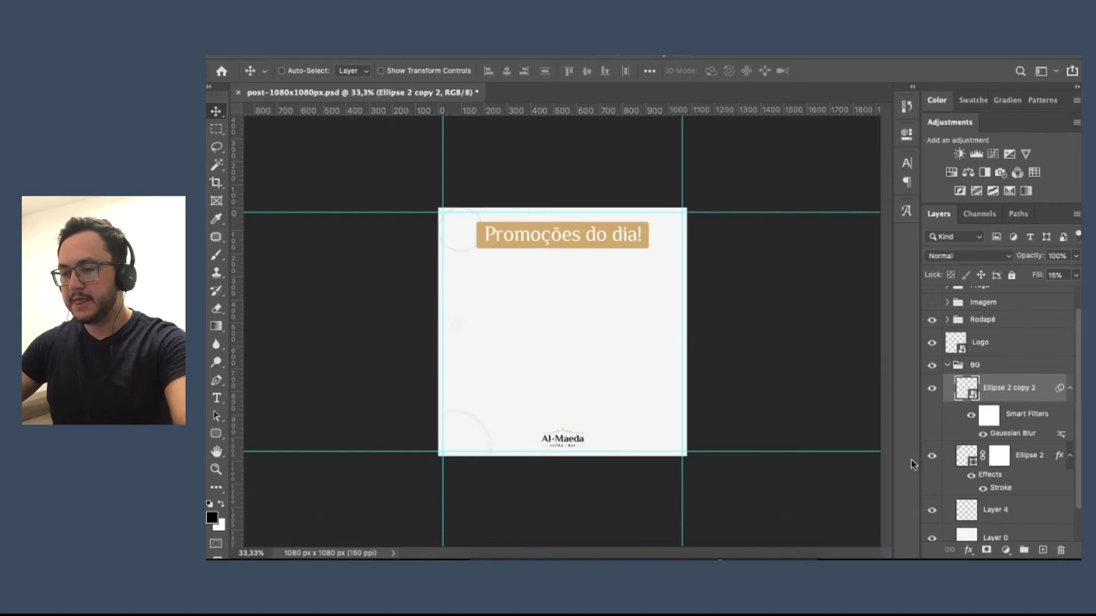
Duplicate the Ellipse 2 layer holding the thin ring in the canvas's upper-left corner.
left_click(1021, 456)
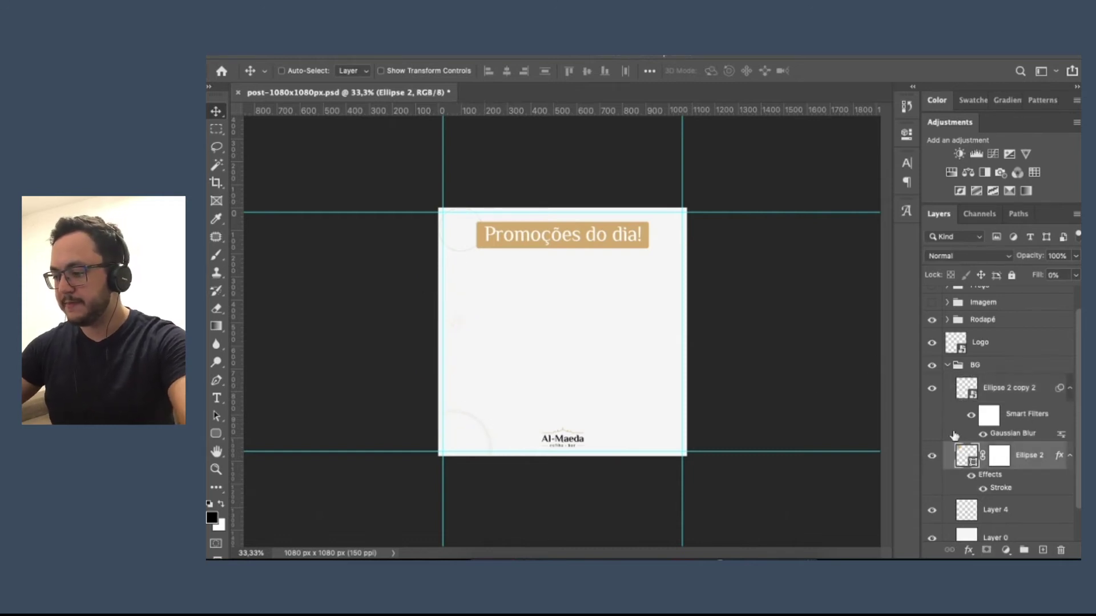
key("ctrl+t")
key("Escape")
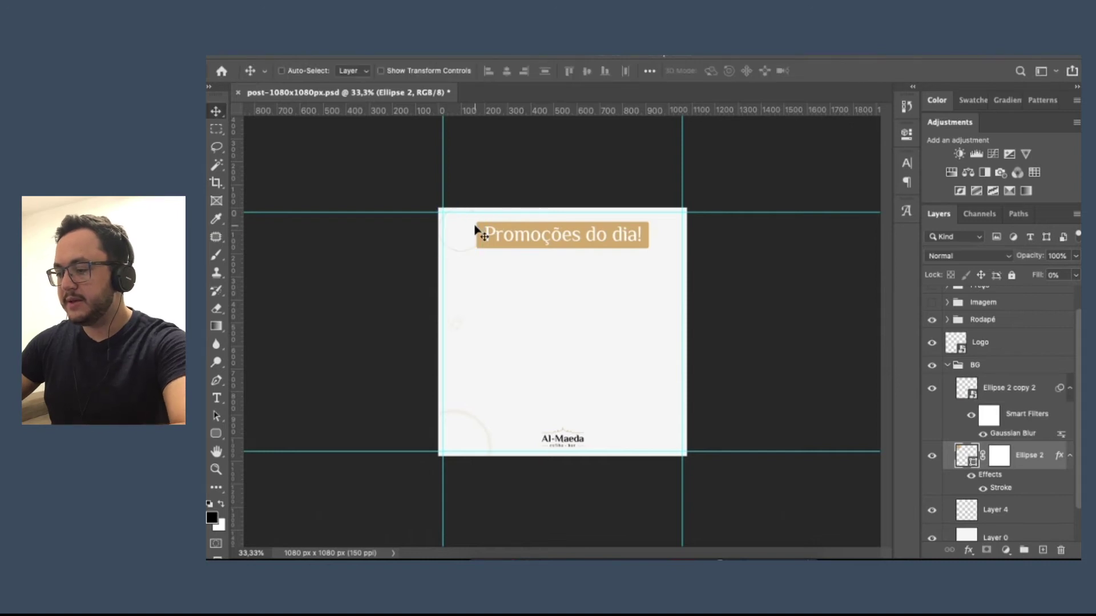
left_click_drag(475, 230, 979, 465)
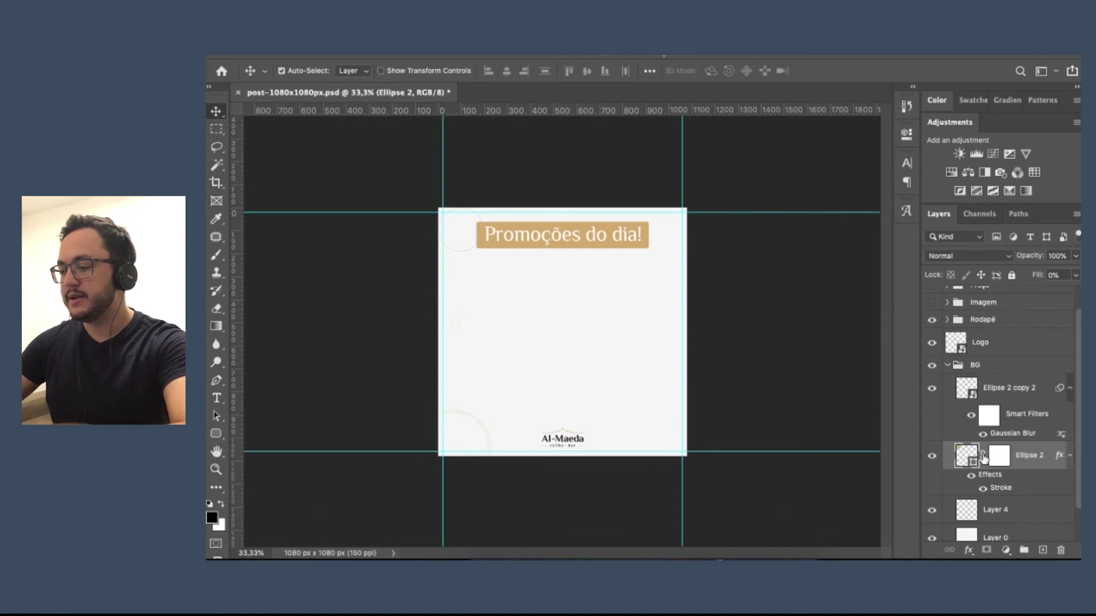
key("super+j")
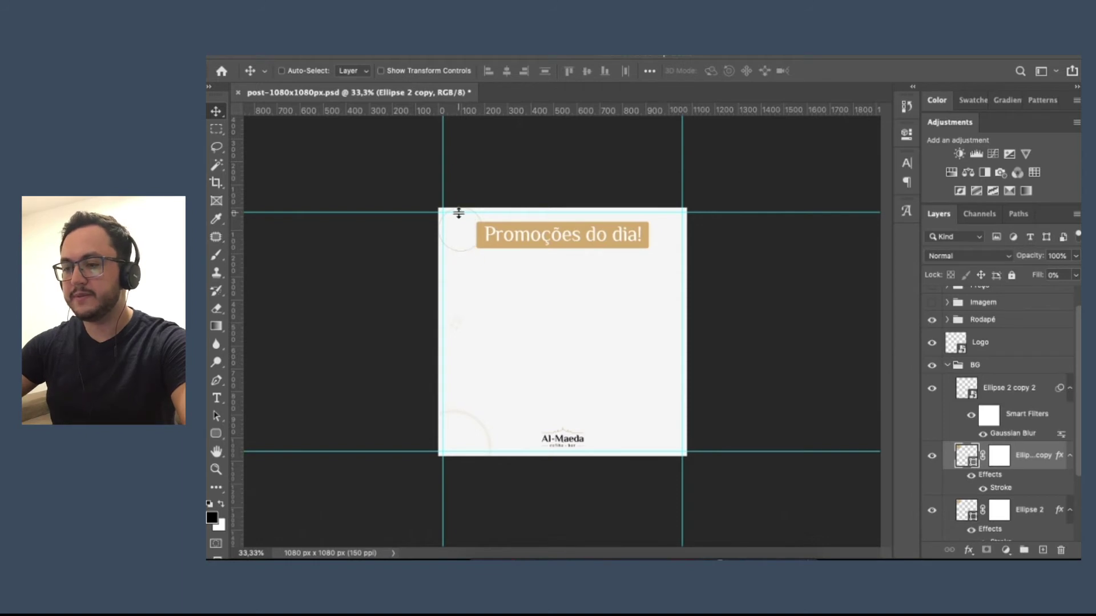
Scale the duplicated ring to about 182% and place it halfway over the canvas's right edge, around mid-height.
key("super+equal")
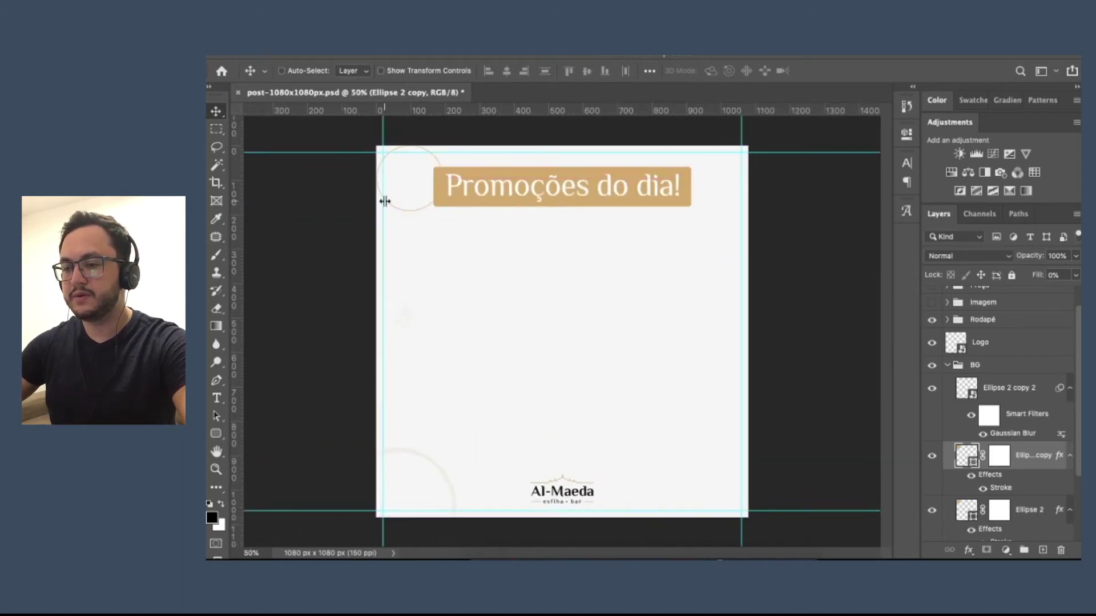
left_click_drag(400, 179, 681, 284)
key("super+t")
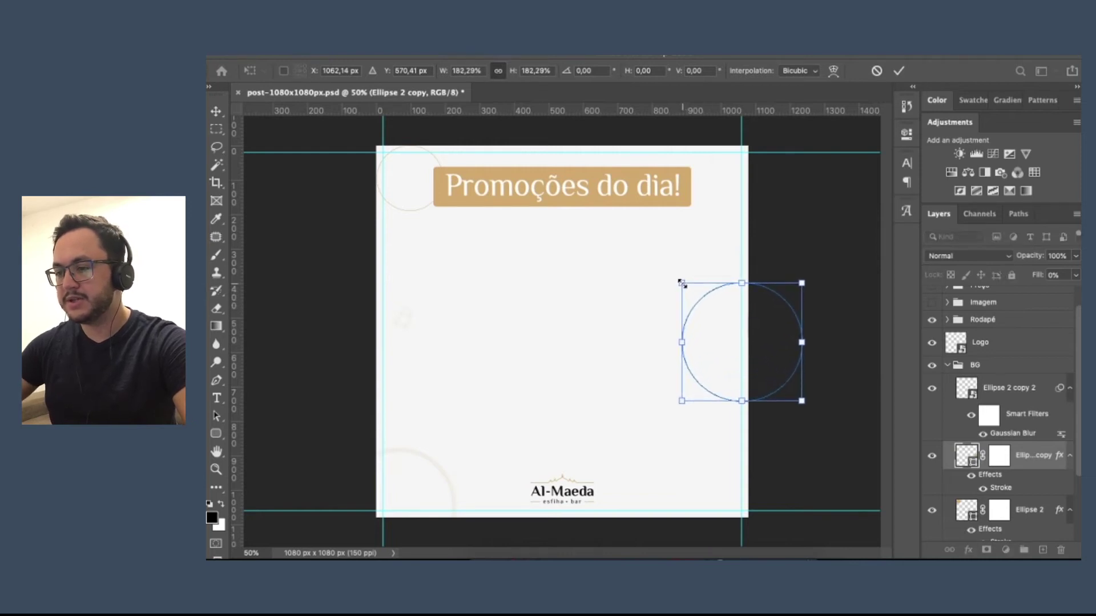
key("Return")
left_click_drag(711, 320, 713, 299)
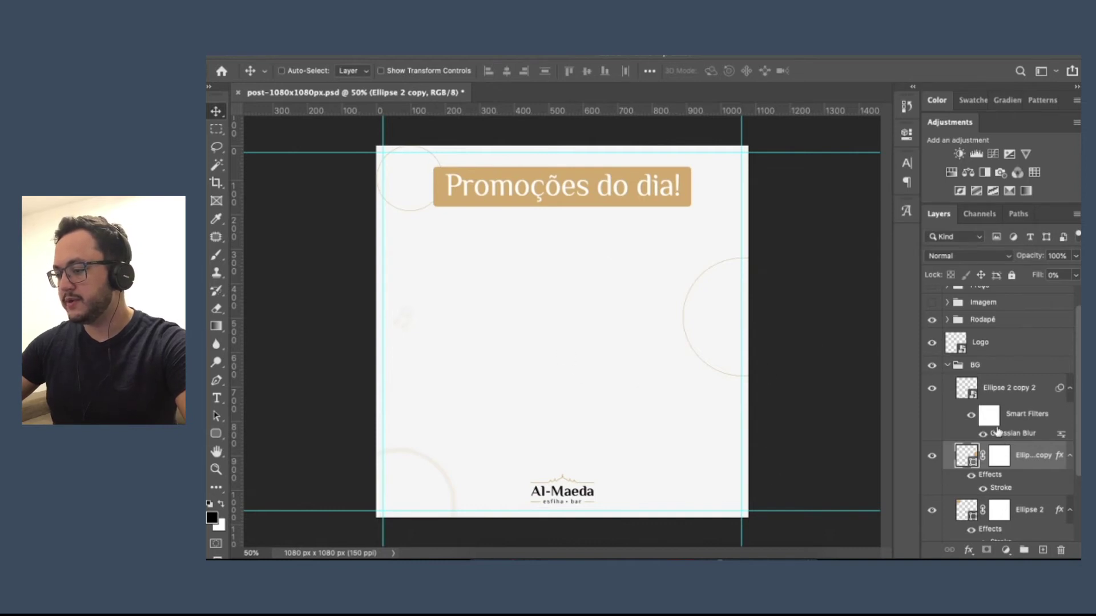
Delete Layer 12, the white layer beneath the BG group.
left_click(948, 366)
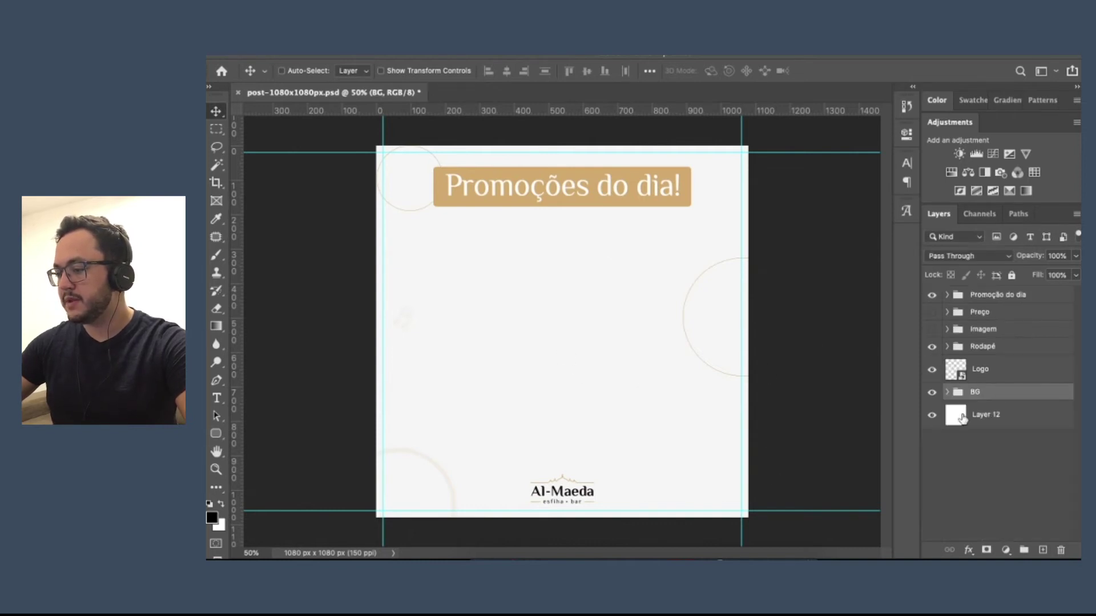
left_click(947, 393)
left_click_drag(1079, 366, 1079, 459)
left_click(1000, 525)
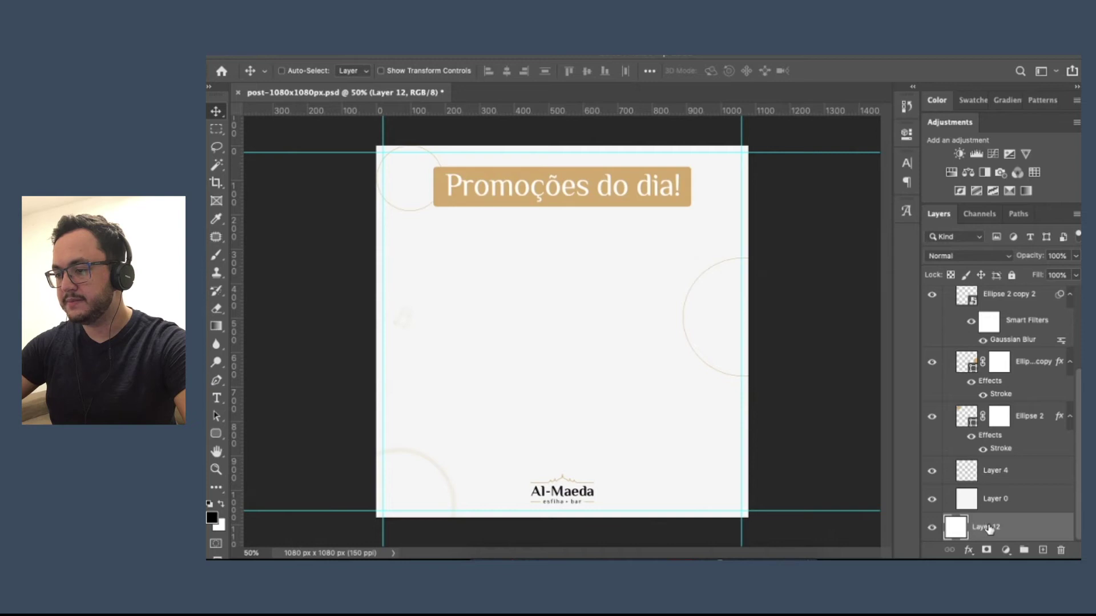
key("Delete")
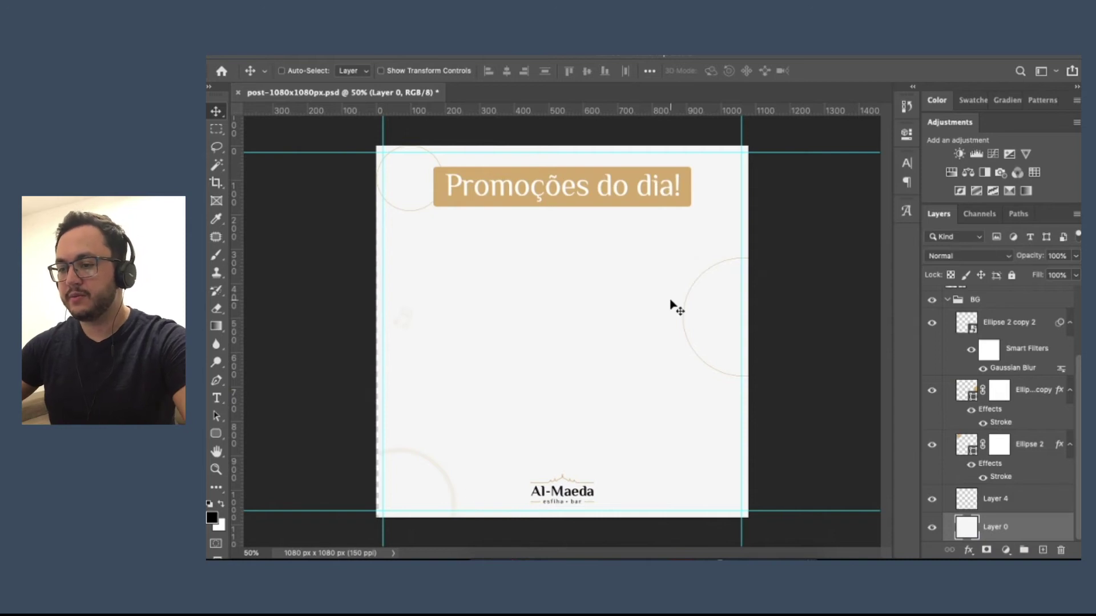
Collapse the BG group and enlarge the Al-Maeda logo slightly at the bottom centre of the post.
key("super+minus")
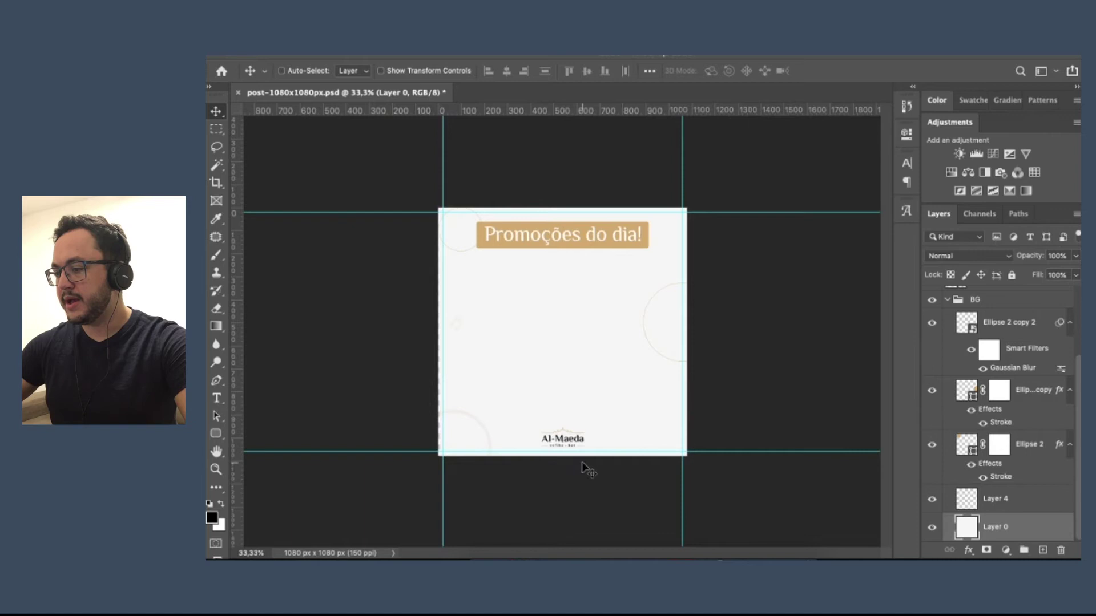
left_click(948, 301)
left_click(983, 365)
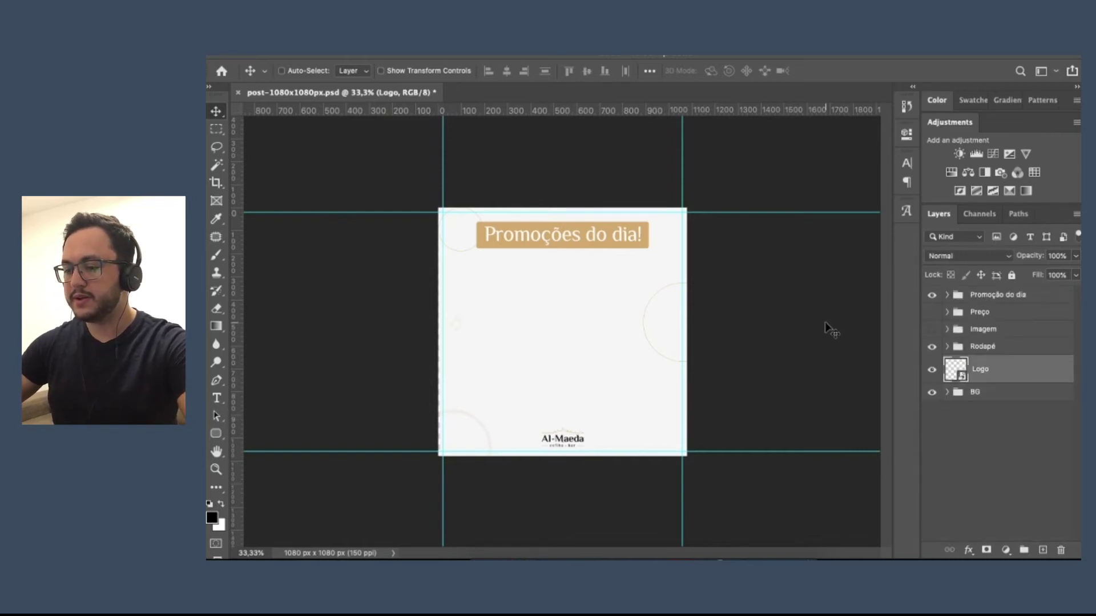
key("super+t")
left_click_drag(591, 429, 594, 427)
key("Return")
key("z")
left_click_drag(551, 458, 628, 421)
key("v")
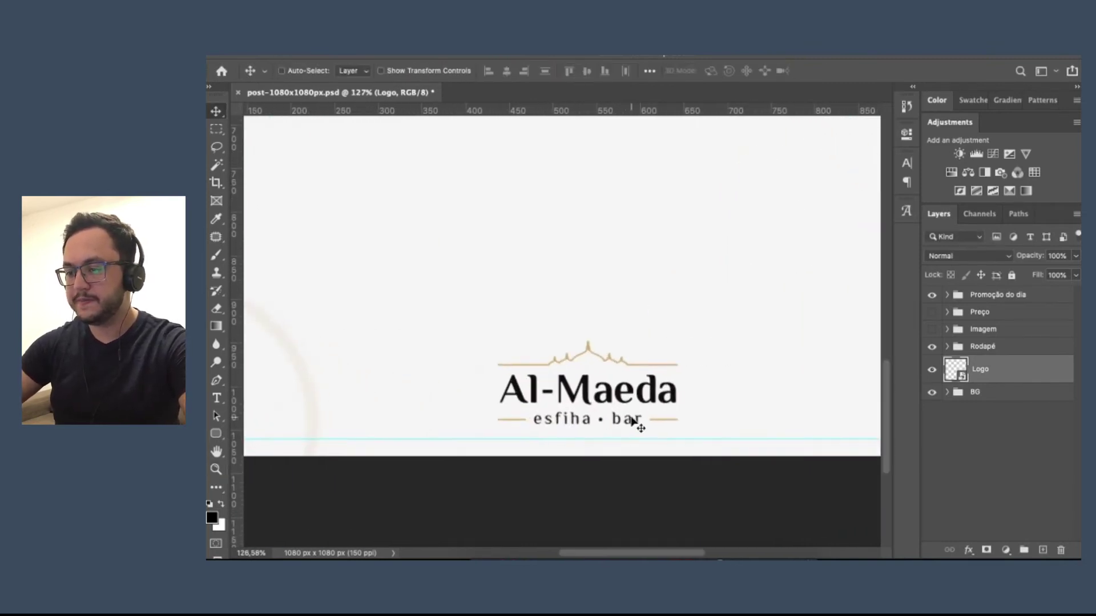
Examine the enlarged logo, the canvas's left edge and the heading up close.
scroll(634, 422, "right", 5)
key("super+minus")
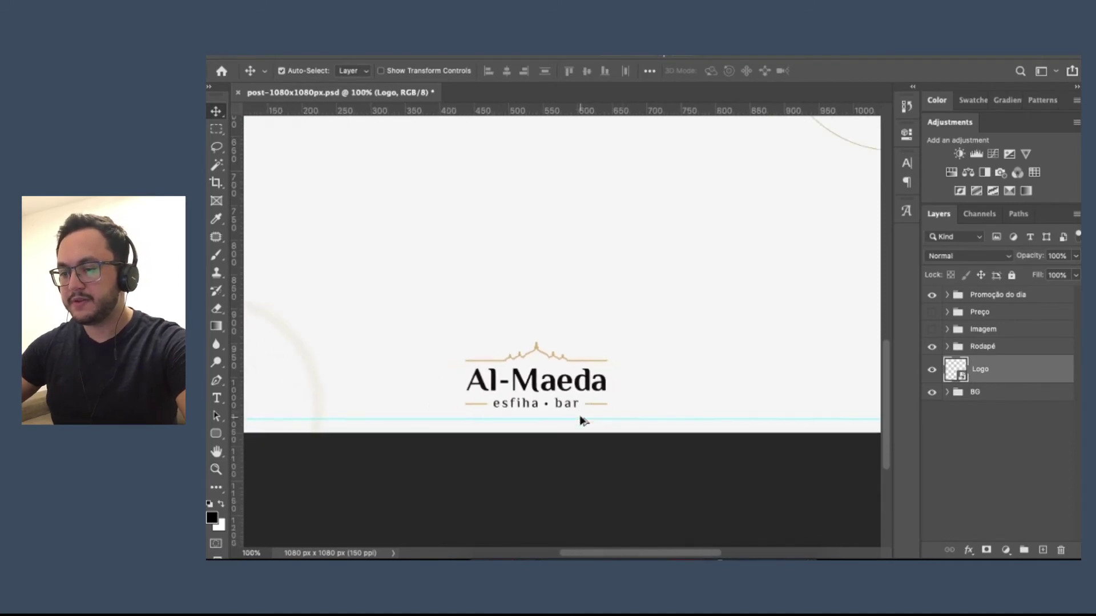
left_click_drag(564, 236, 567, 439)
left_click_drag(565, 360, 538, 433)
mouse_move(490, 225)
left_mouse_down()
mouse_move(624, 348)
mouse_move(618, 357)
left_mouse_up()
mouse_move(445, 382)
left_mouse_down()
mouse_move(540, 266)
mouse_move(574, 186)
mouse_move(579, 103)
left_mouse_up()
left_click_drag(571, 272, 571, 233)
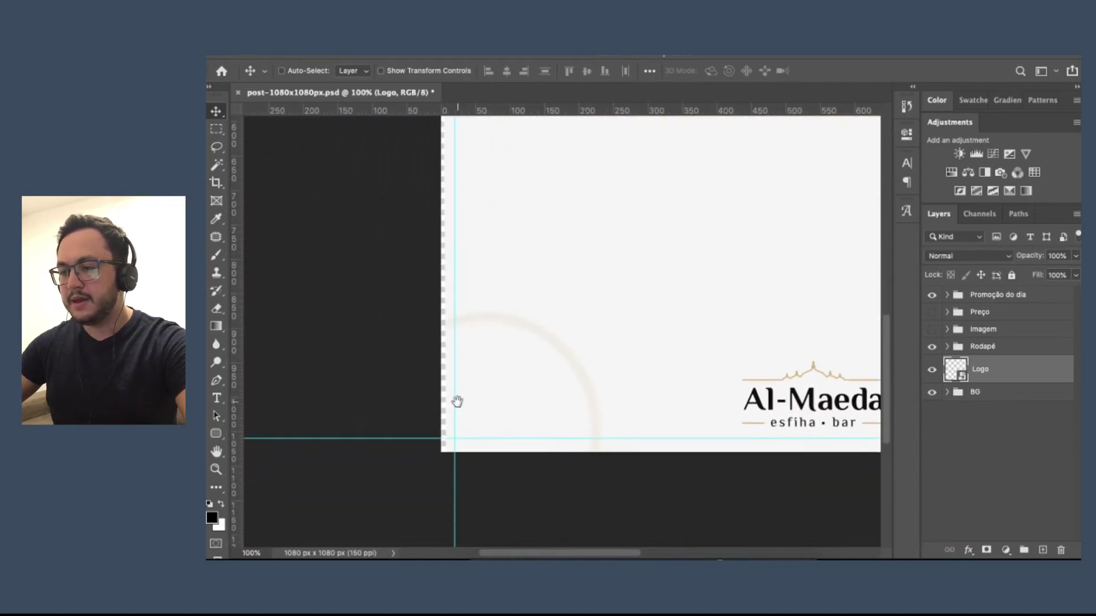
left_click_drag(743, 232, 722, 270)
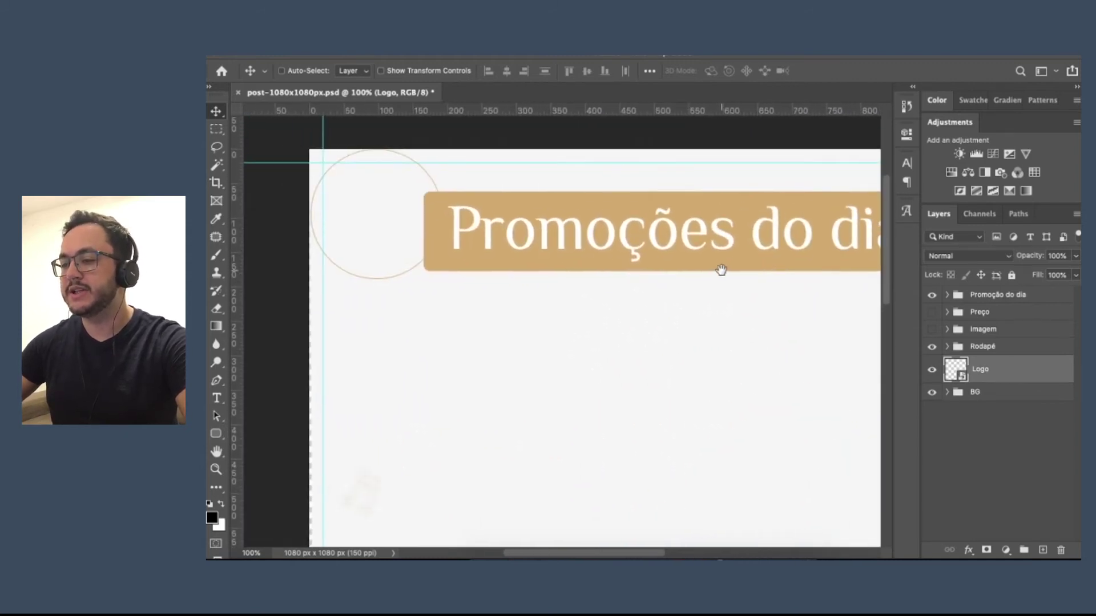
left_click_drag(647, 280, 585, 265)
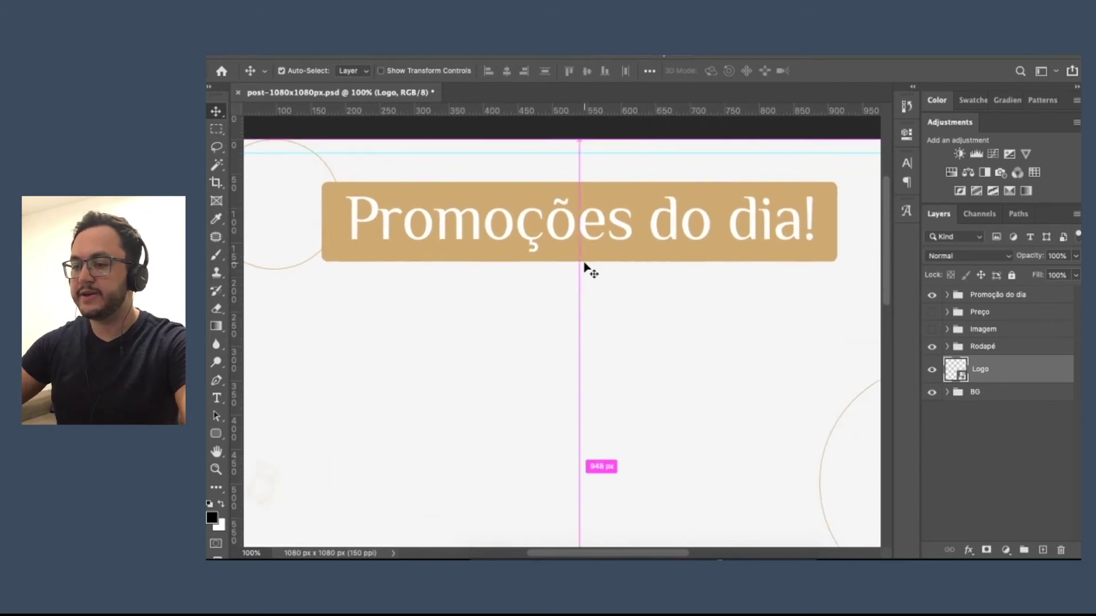
Examine the horizontal centring of the "Promoções do dia!" heading and the logo, in close-up and across the whole post.
key("super+minus")
key("super+minus")
key("super+minus")
key("super+minus")
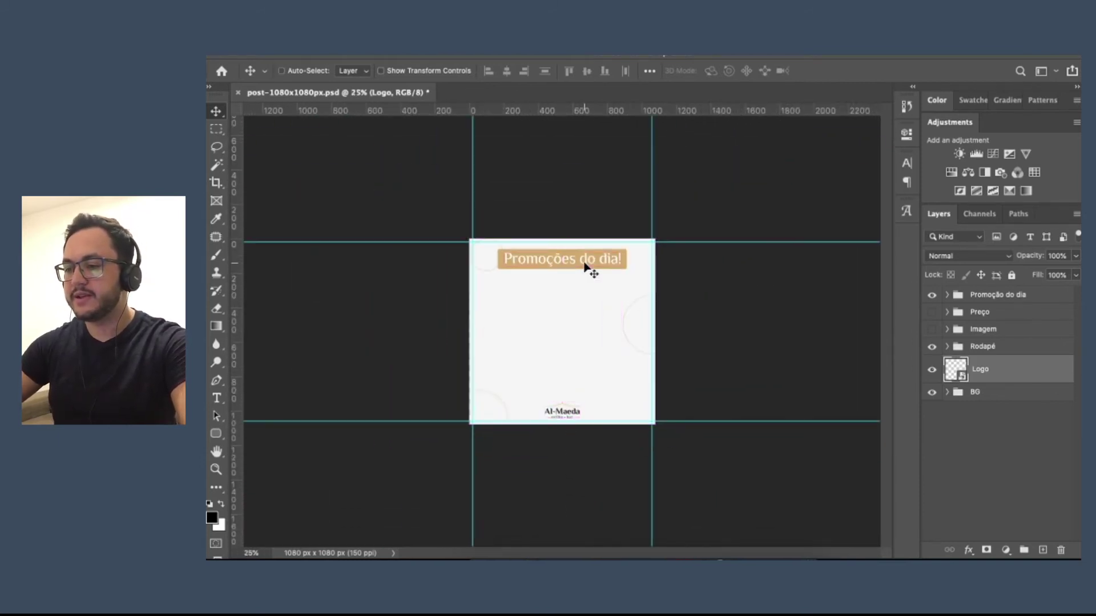
key("super+equal")
key("super+equal")
key("super+equal")
key("super+equal")
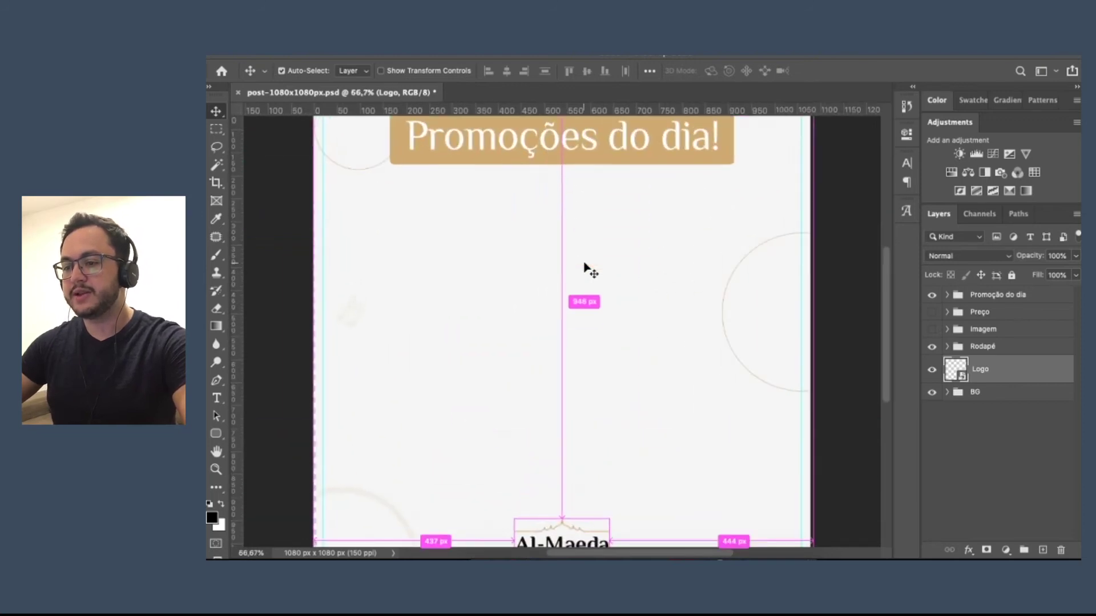
left_click_drag(597, 203, 603, 421)
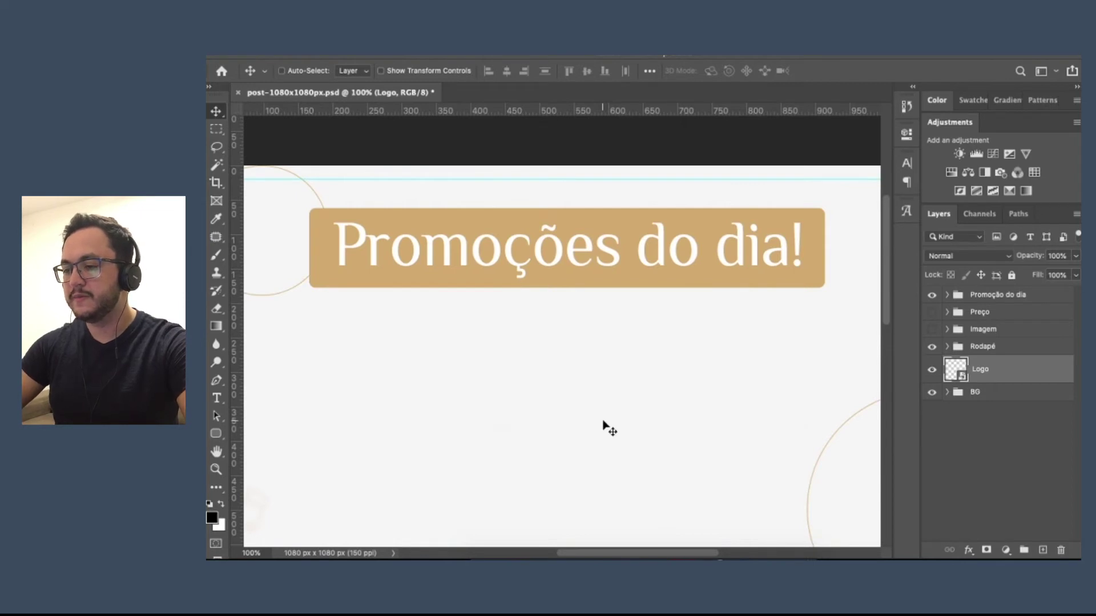
key("super+equal")
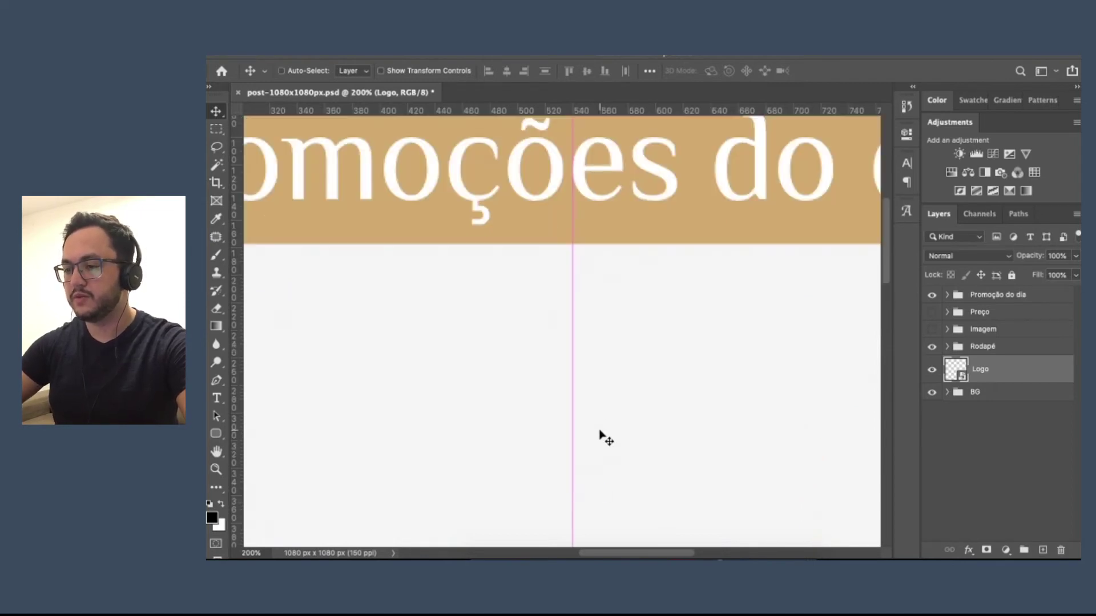
scroll(601, 323, "up", 5)
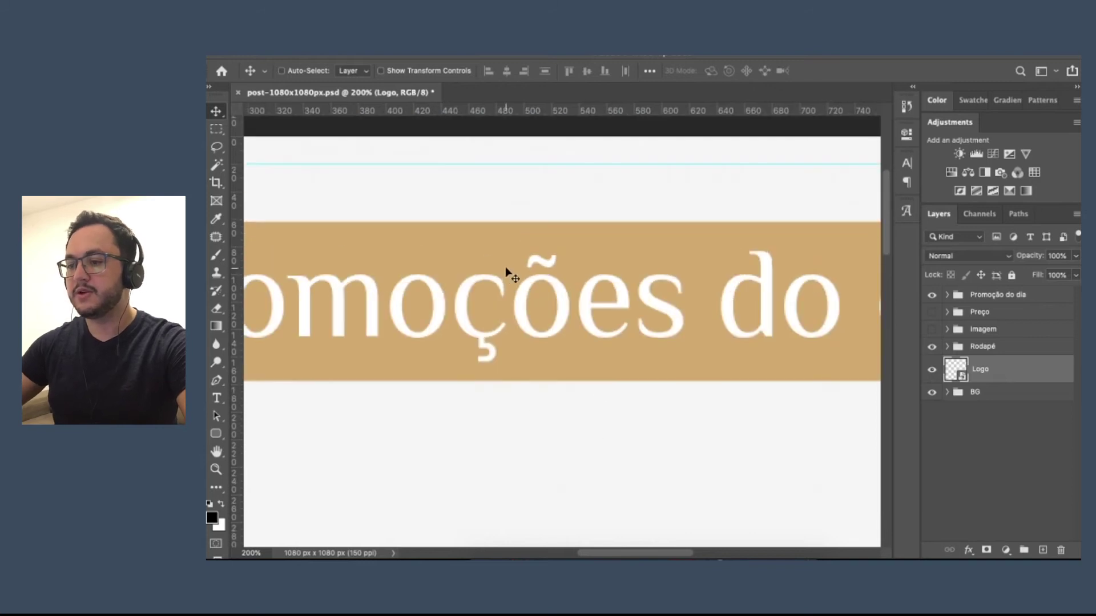
key("super")
key("super+minus")
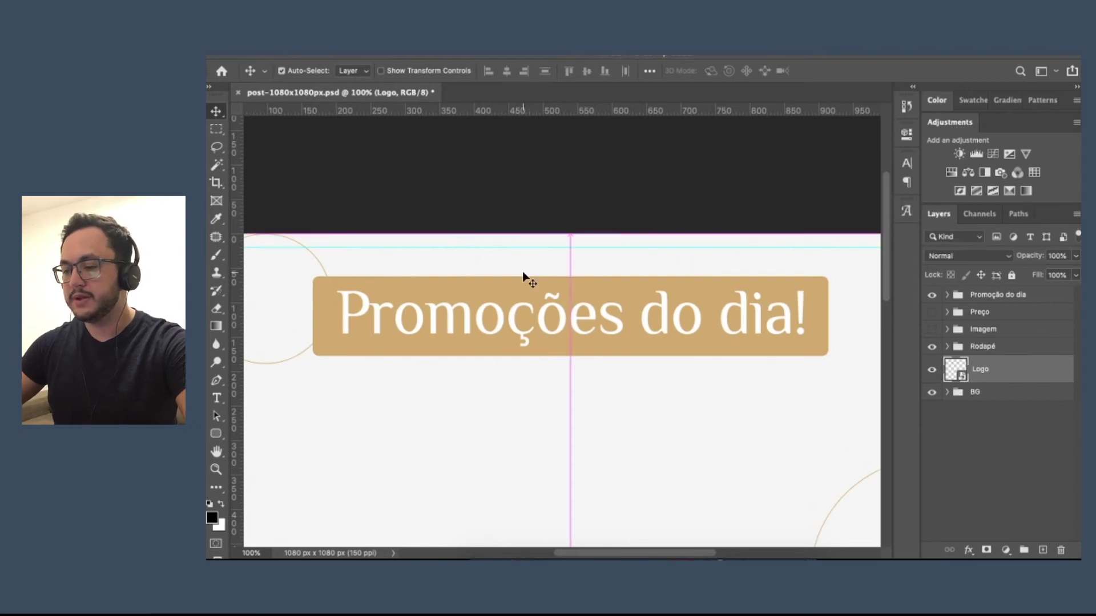
key("super+minus")
key("super+minus")
key("super+minus")
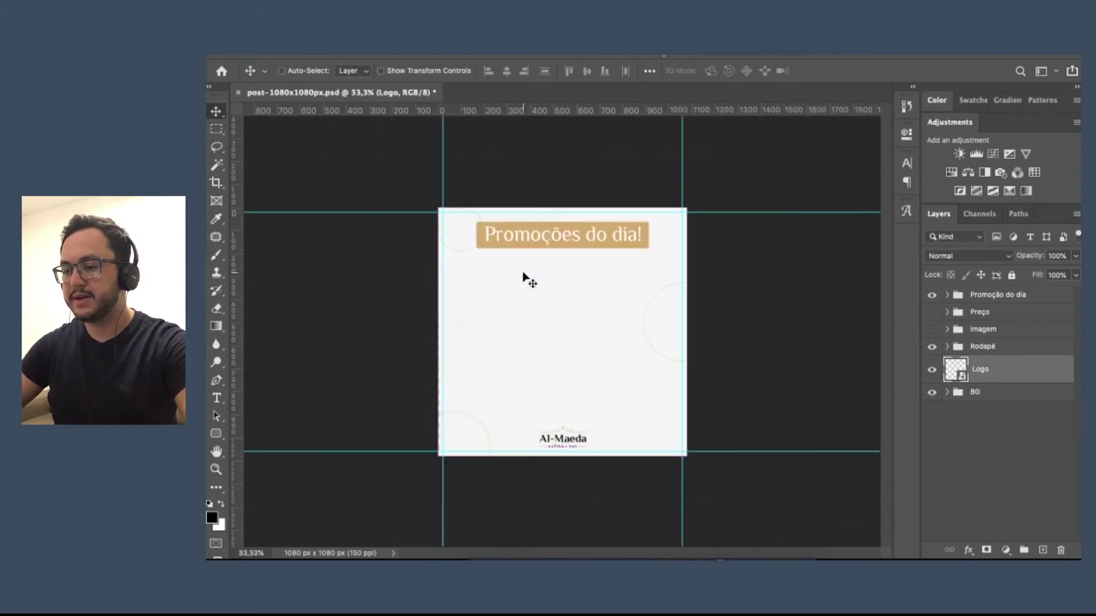
Examine the "Promoções do dia!" heading and the canvas's left edge from the top corner down to the bottom corner at 100%.
key("super+plus")
key("super+plus")
key("super+plus")
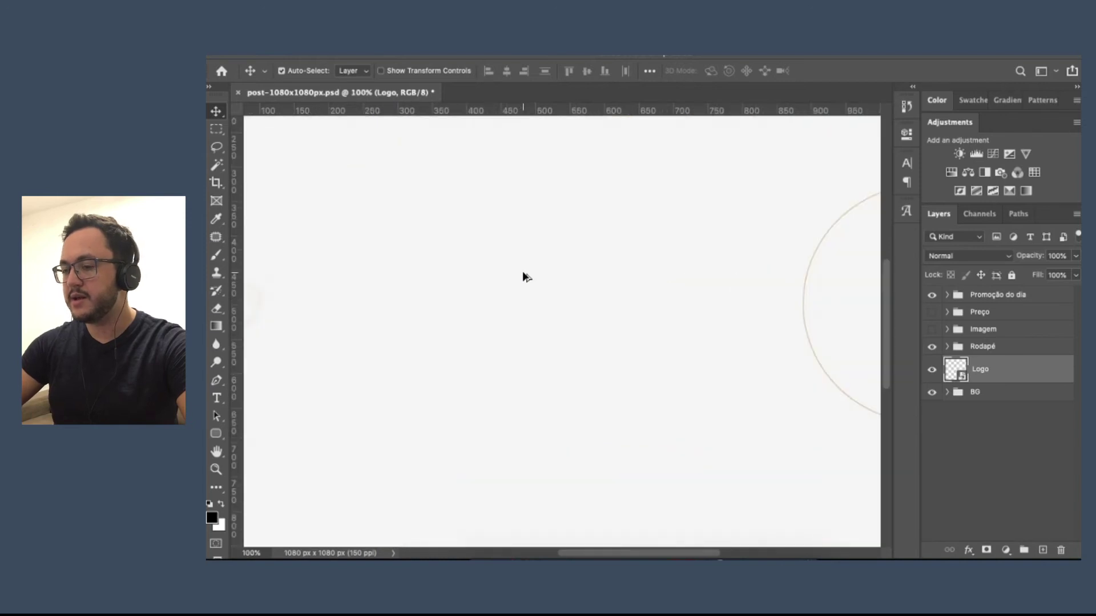
left_click_drag(545, 203, 565, 470)
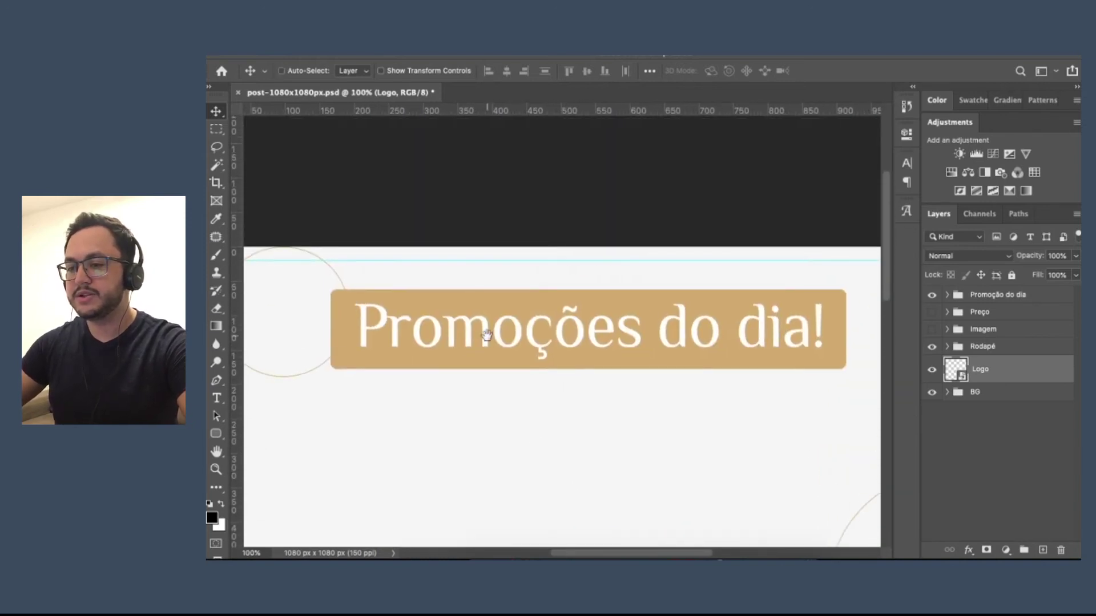
left_click_drag(464, 372, 514, 310)
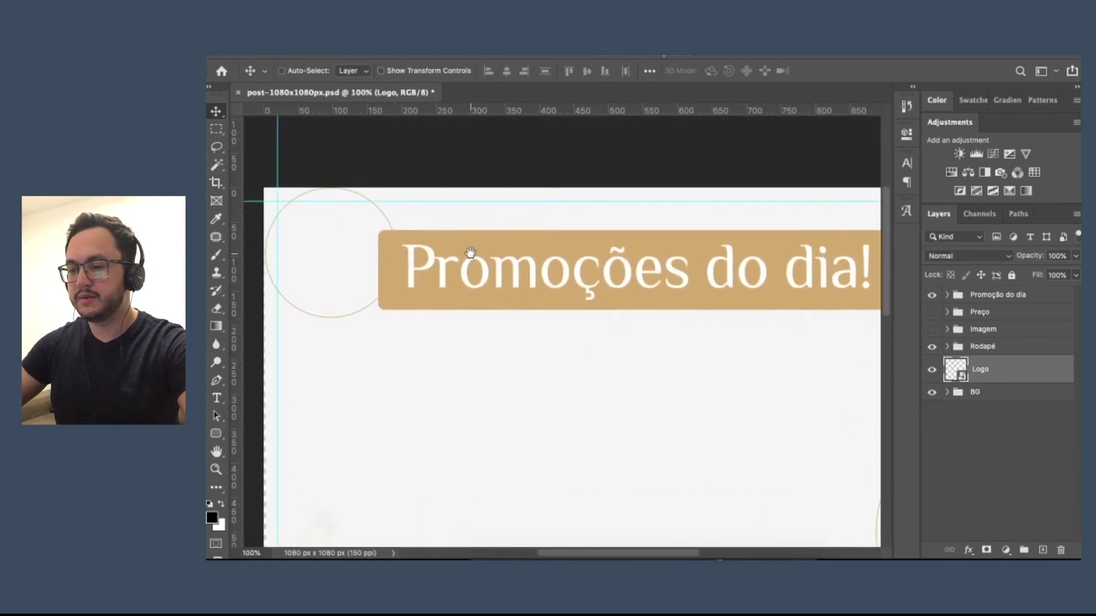
left_click_drag(473, 415, 517, 313)
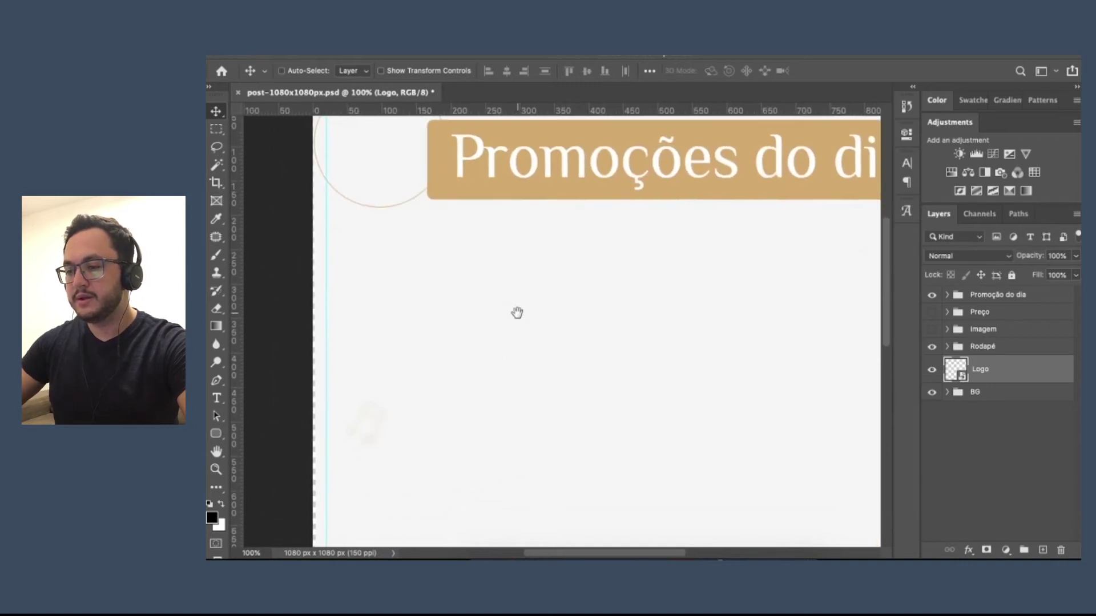
left_click_drag(461, 452, 582, 451)
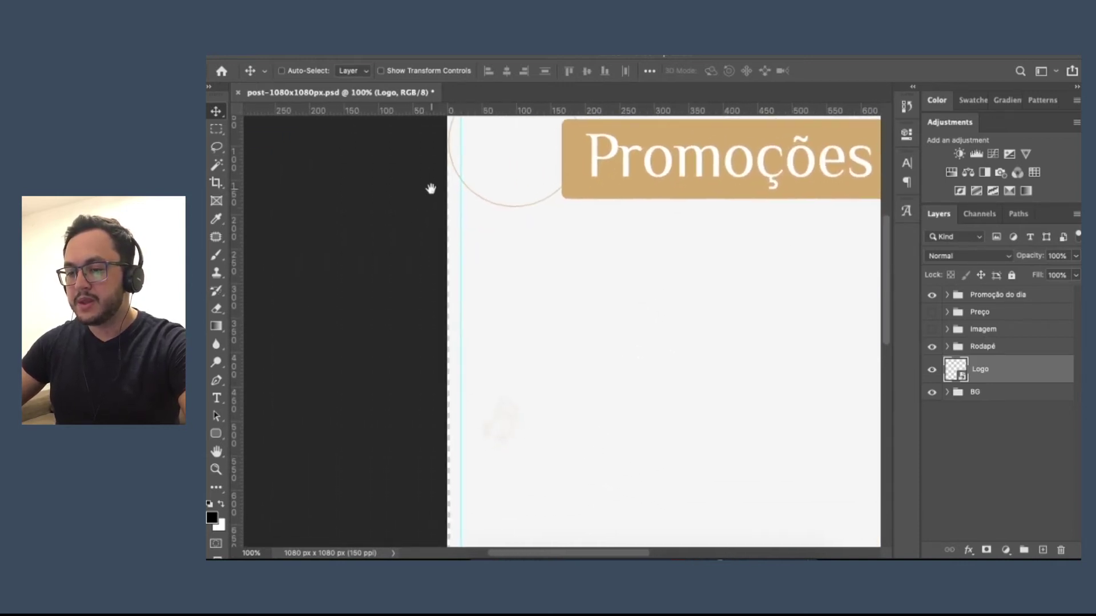
left_click_drag(468, 151, 485, 308)
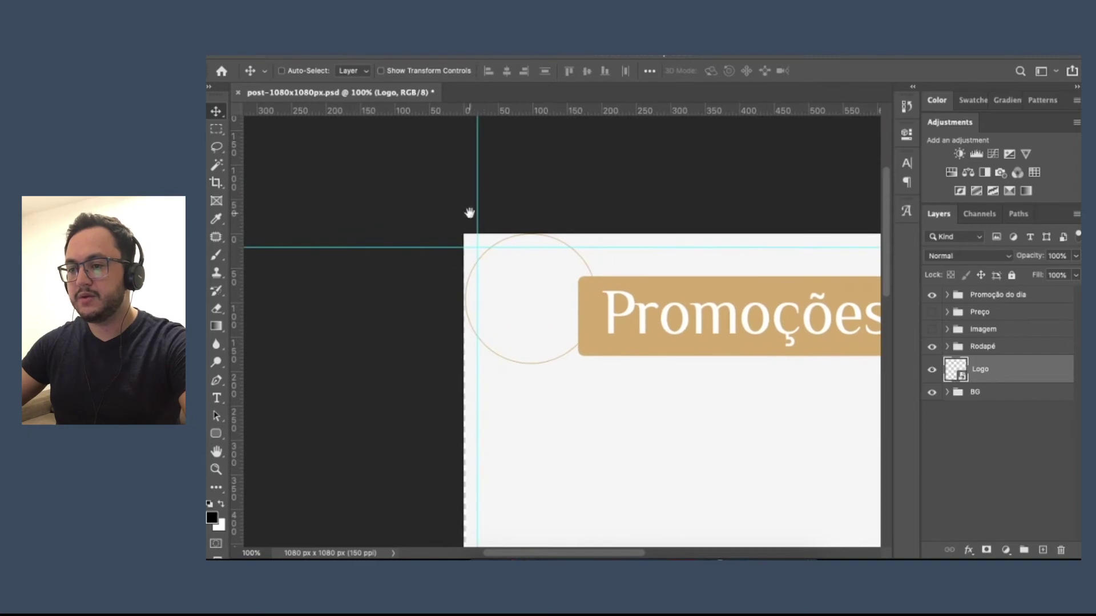
scroll(469, 274, "down", 5)
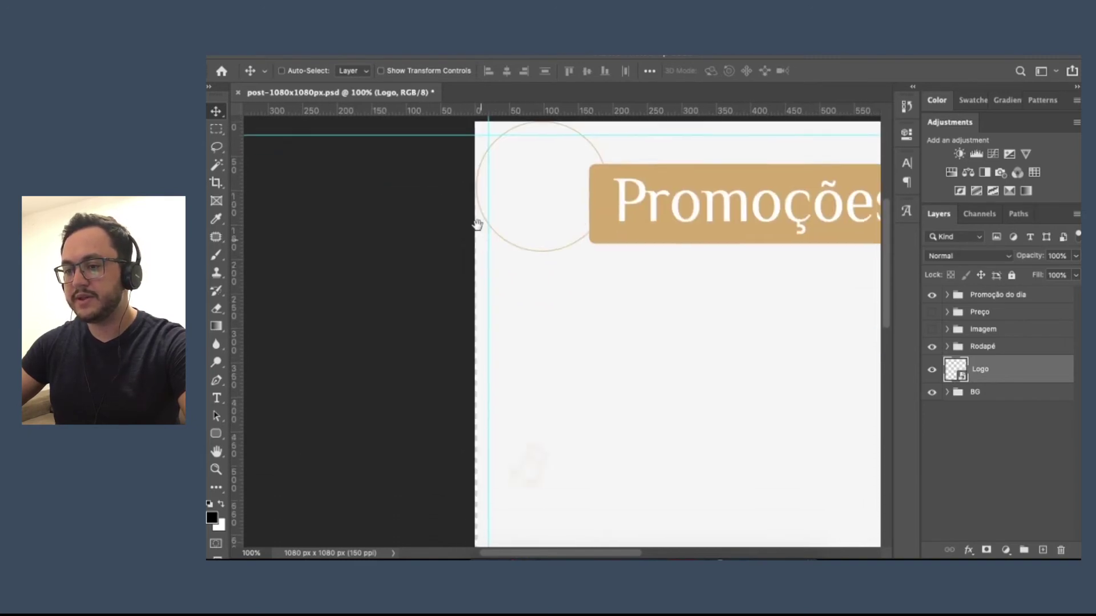
scroll(476, 429, "down", 15)
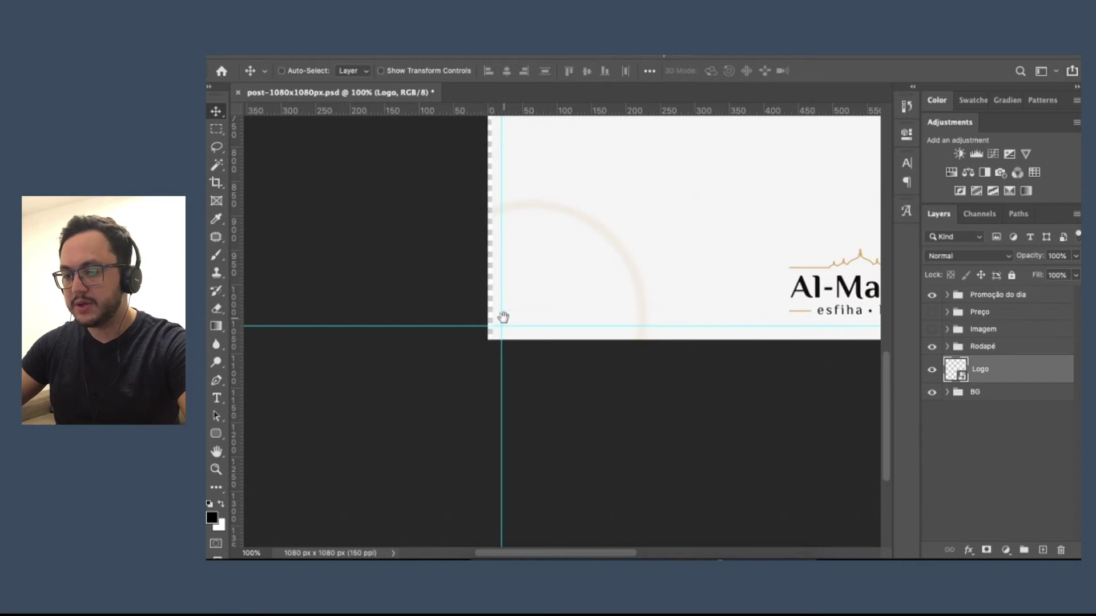
Enlarge Layer 0 in the BG group past the canvas edges so the background covers the whole post.
left_click(947, 393)
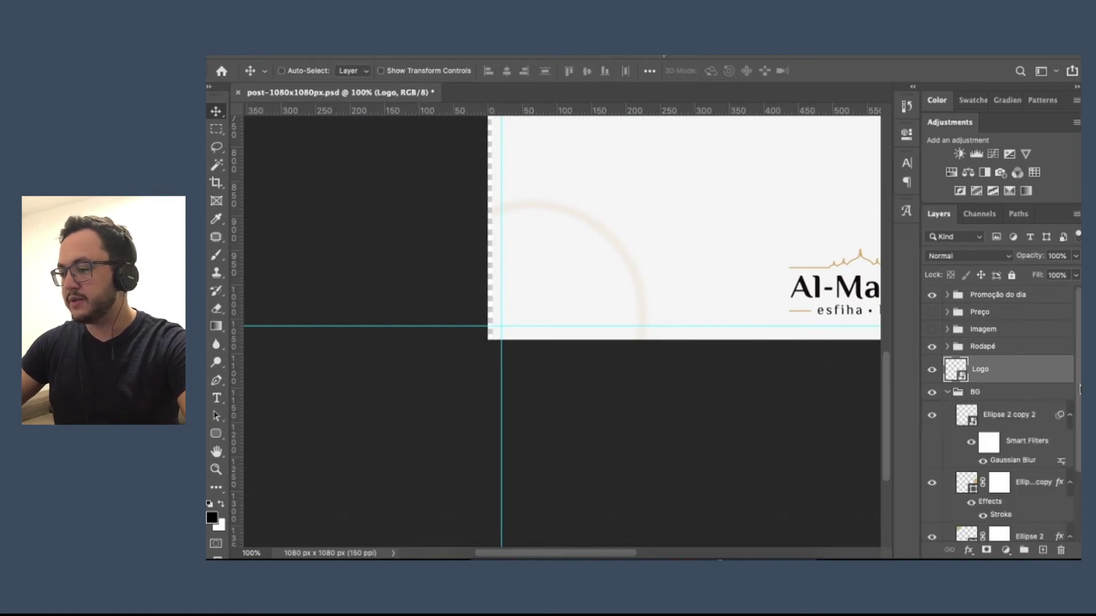
scroll(1080, 390, "down", 5)
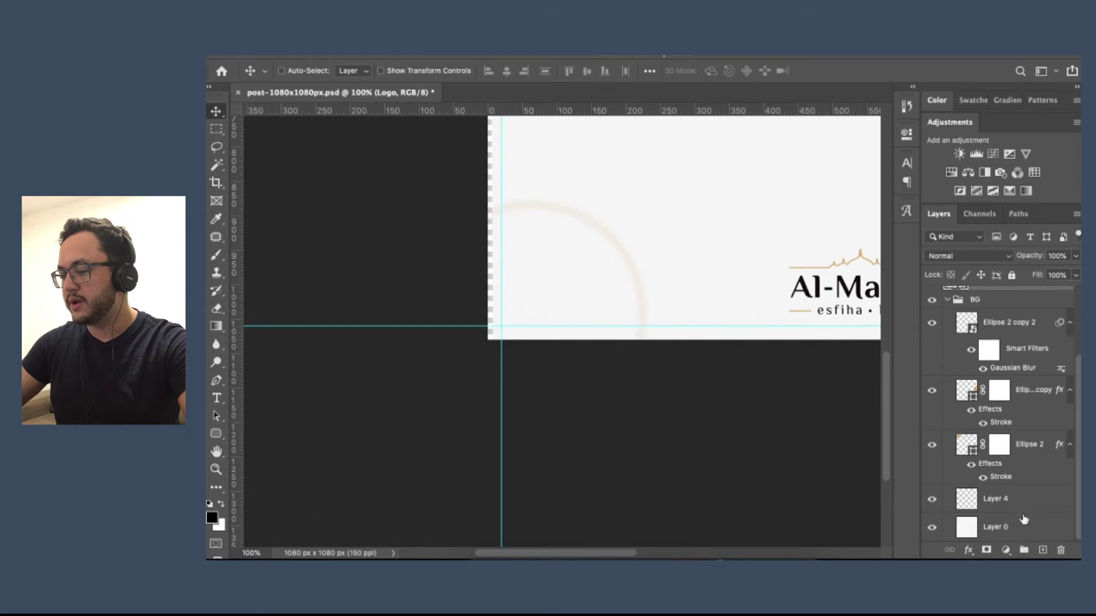
left_click(1008, 526)
key("super+t")
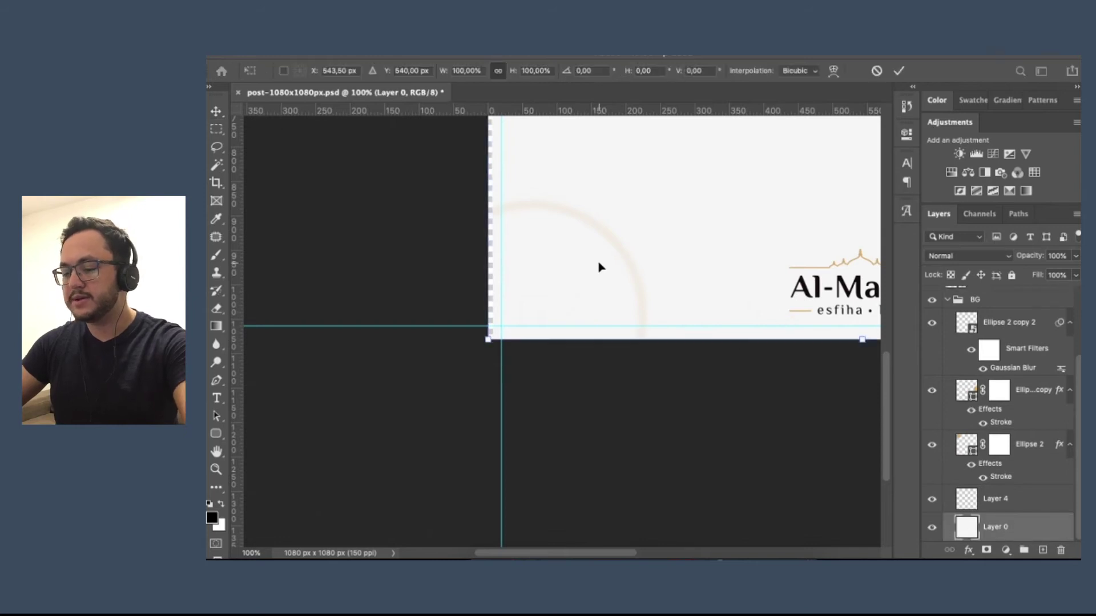
left_click_drag(486, 342, 464, 363)
key("super+0")
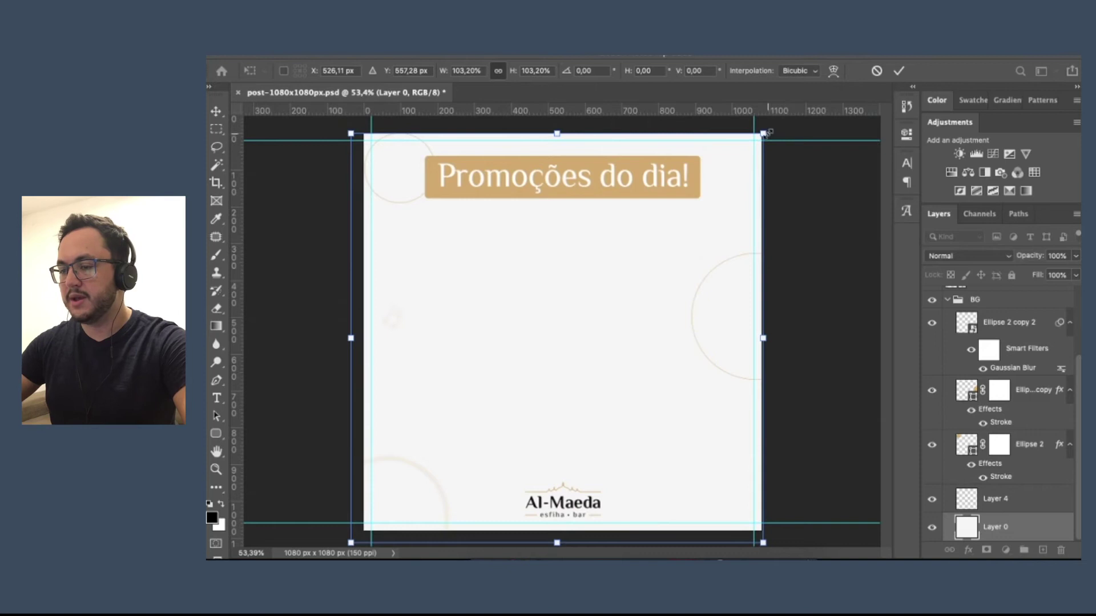
left_click_drag(762, 134, 774, 124)
key("Return")
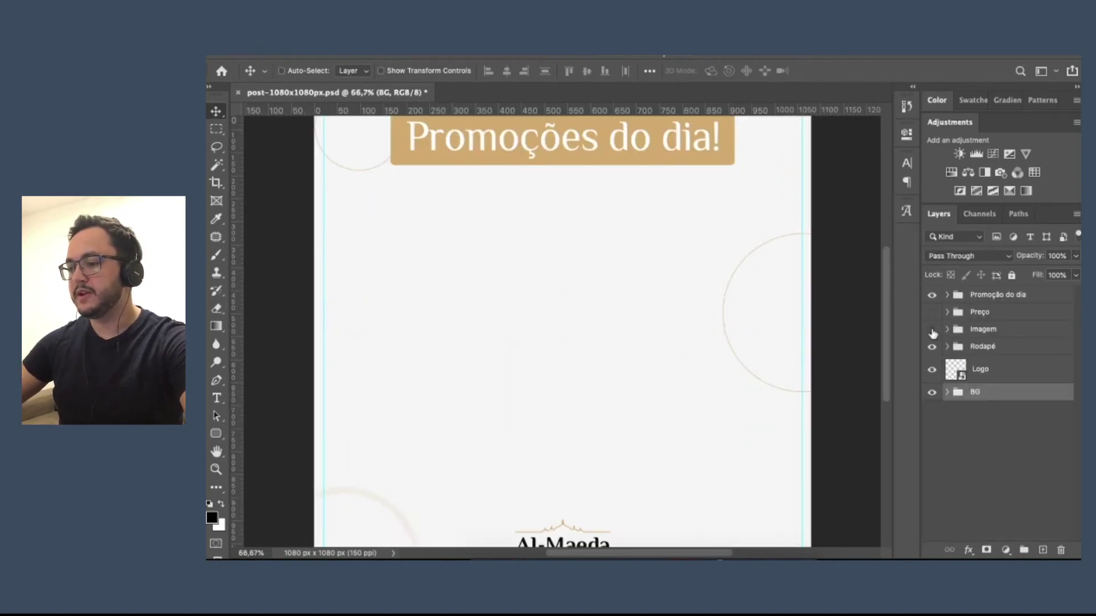
Show the Imagem group, enlarge its three layers to about 165% and shift the plate slightly down.
left_click(932, 330)
left_click(988, 337)
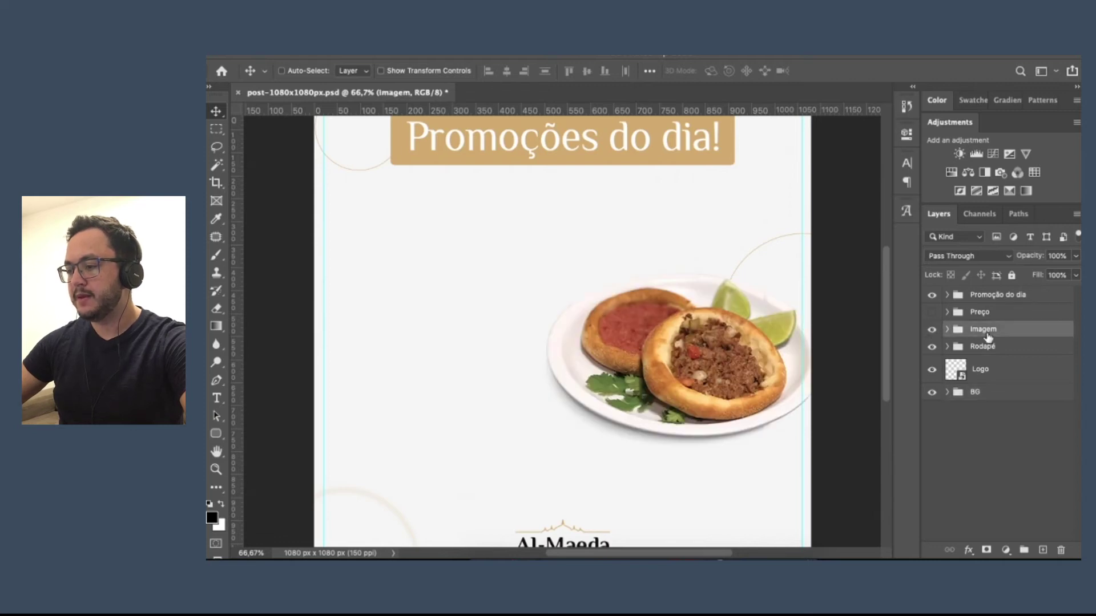
left_click(947, 330)
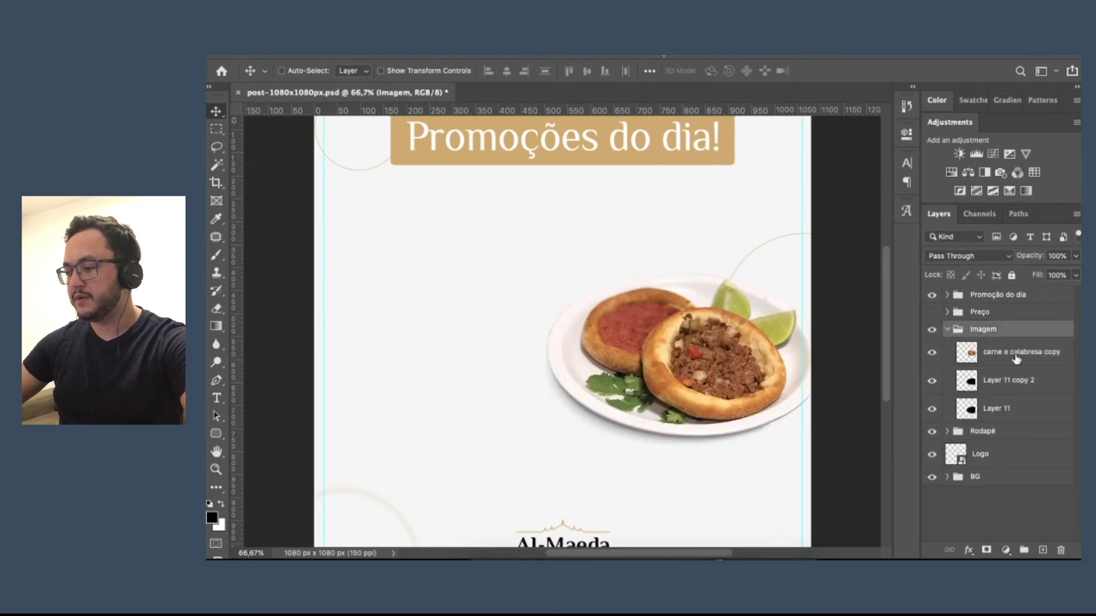
left_click(1016, 354)
left_click(1015, 414, "shift")
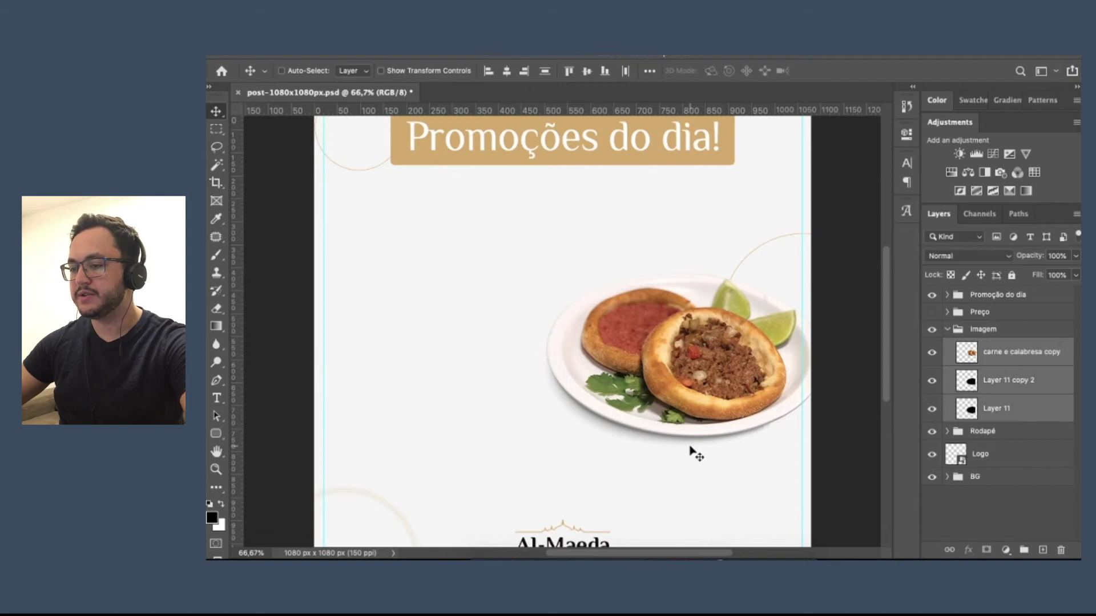
key("ctrl+t")
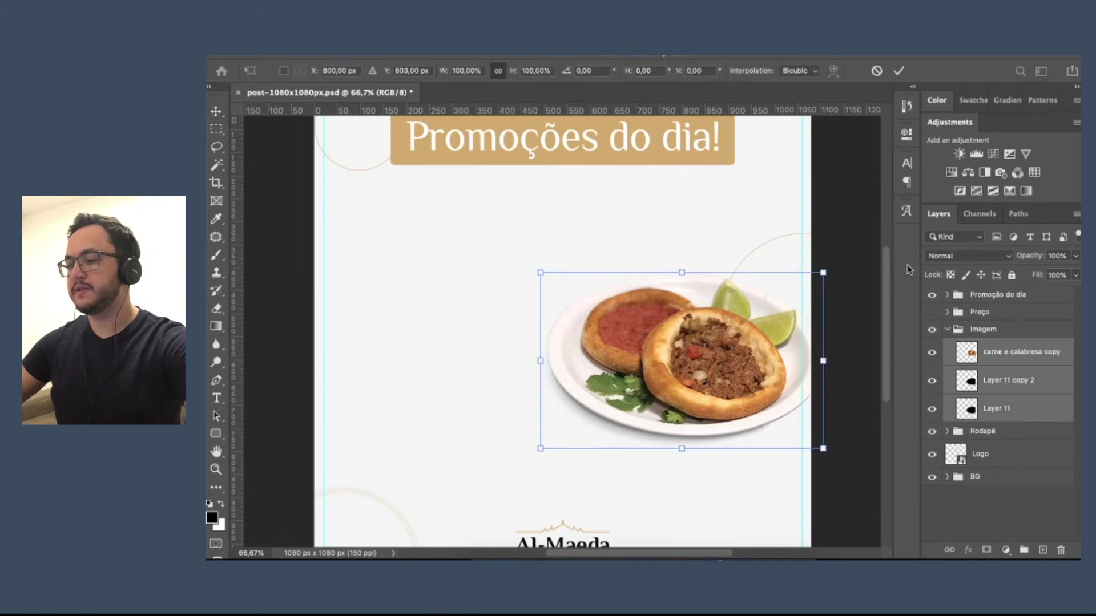
left_click_drag(822, 272, 879, 240)
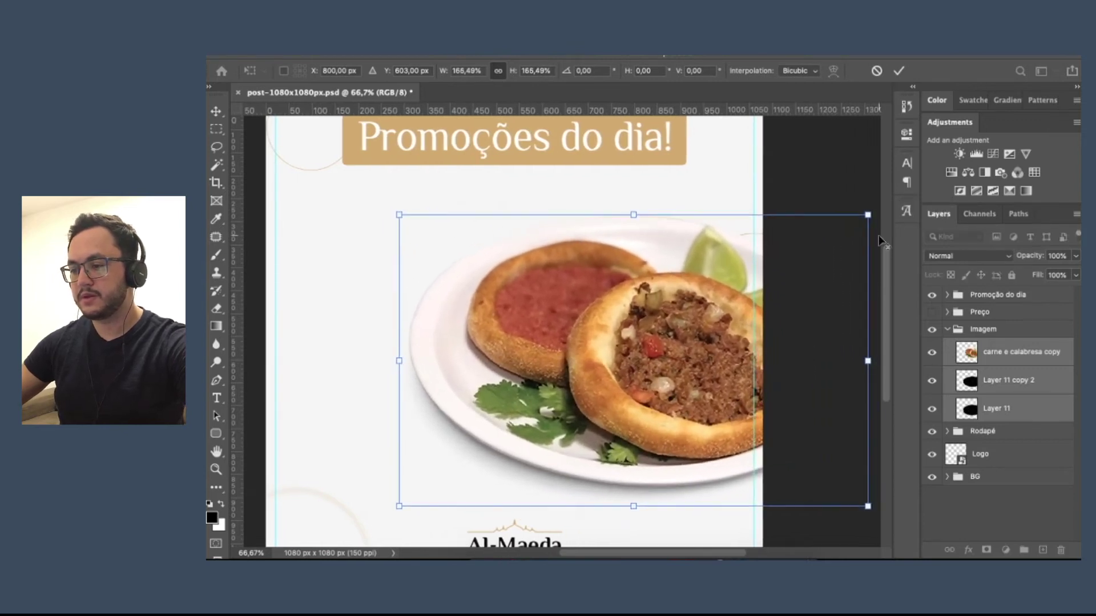
left_click_drag(703, 306, 705, 320)
key("Return")
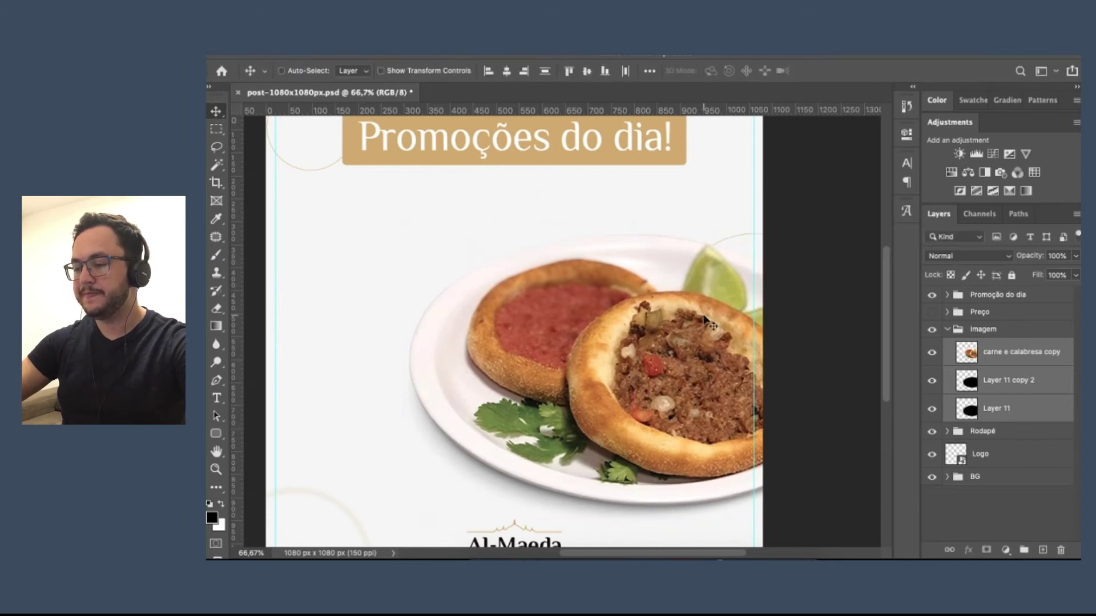
key("ctrl+minus")
key("ctrl+minus")
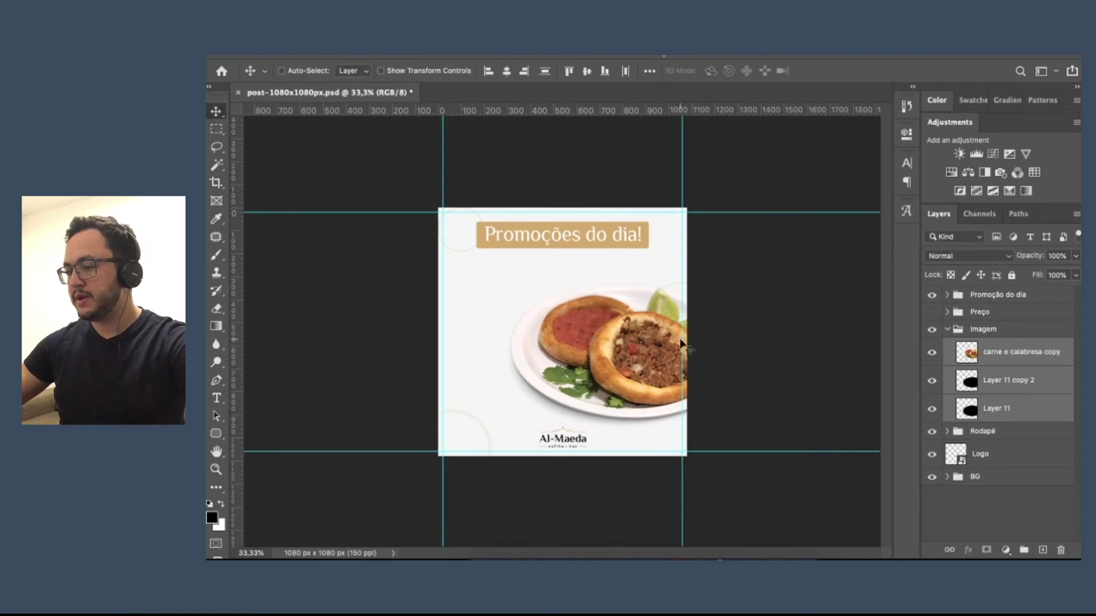
left_click(947, 330)
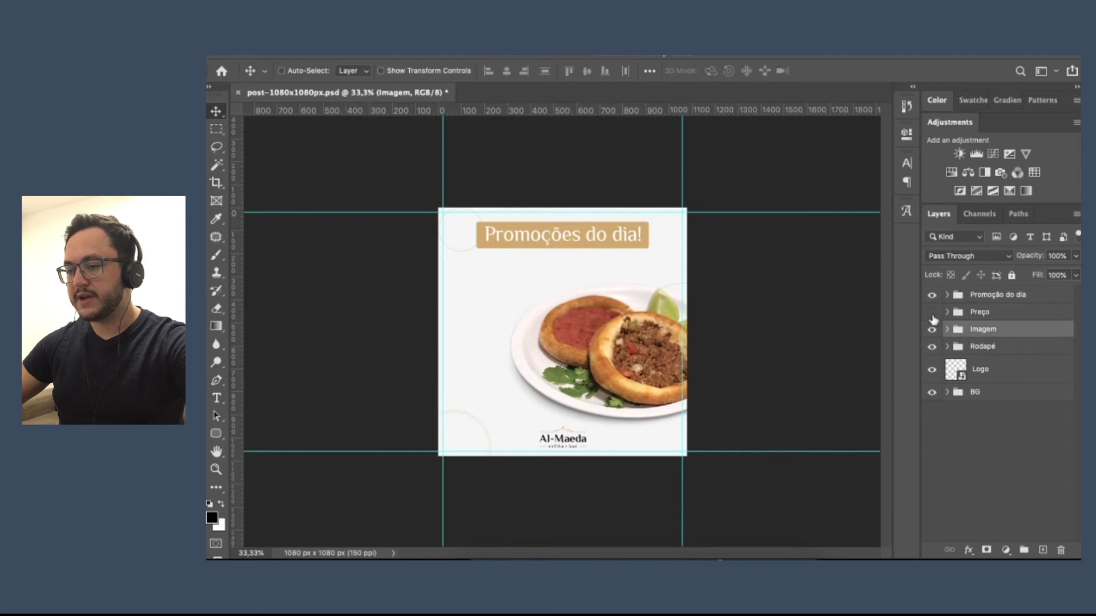
Show the Preço group and move the Logo layer into the BG group.
left_click(932, 313)
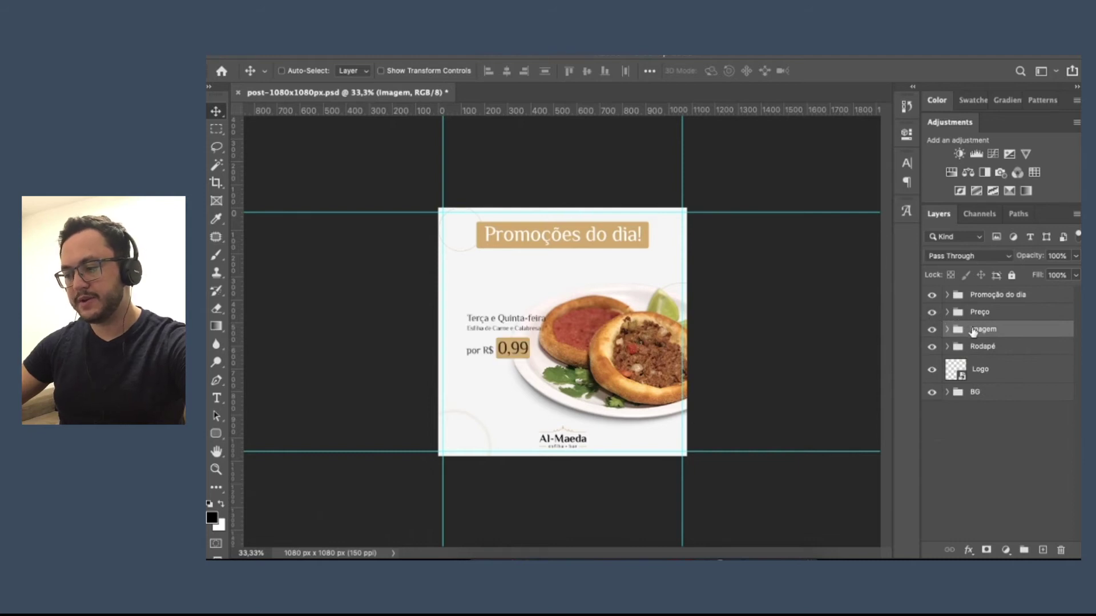
left_click(979, 313)
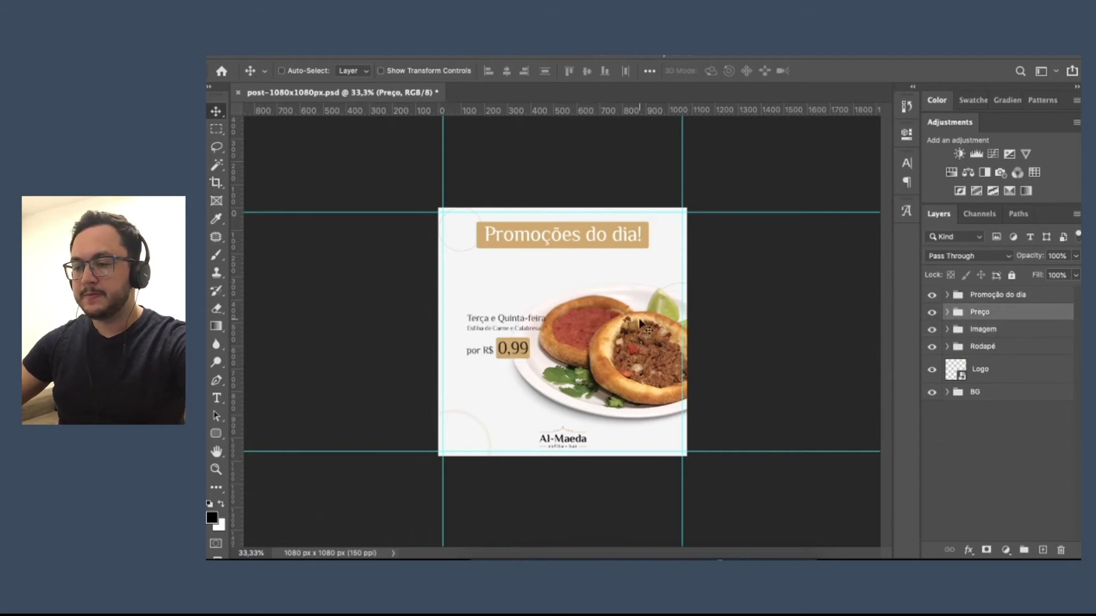
key("z")
left_click_drag(480, 321, 482, 252)
key("v")
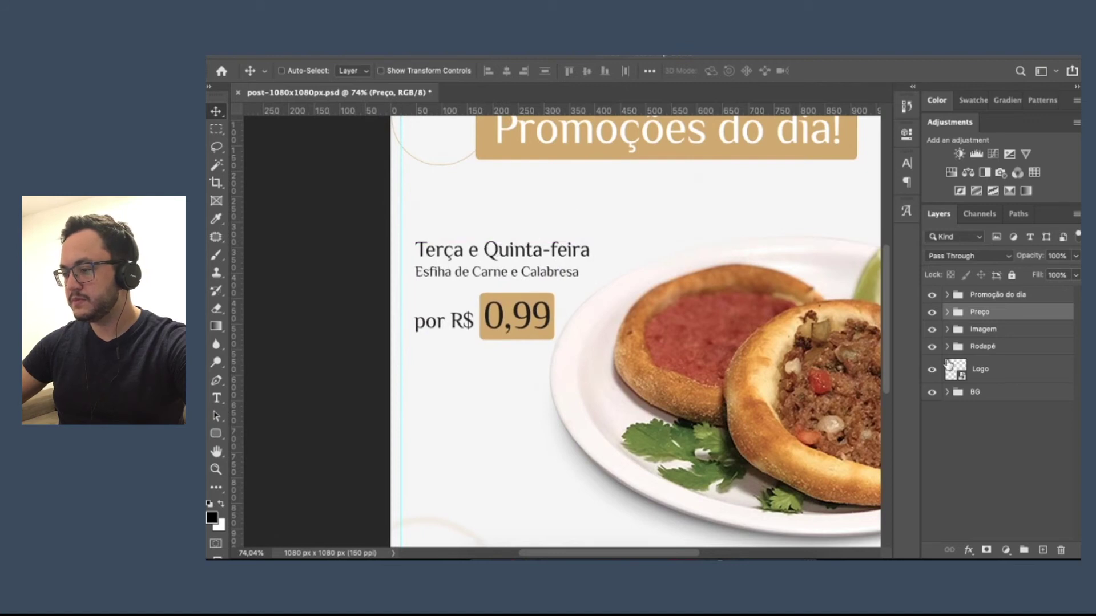
left_click_drag(998, 370, 1000, 394)
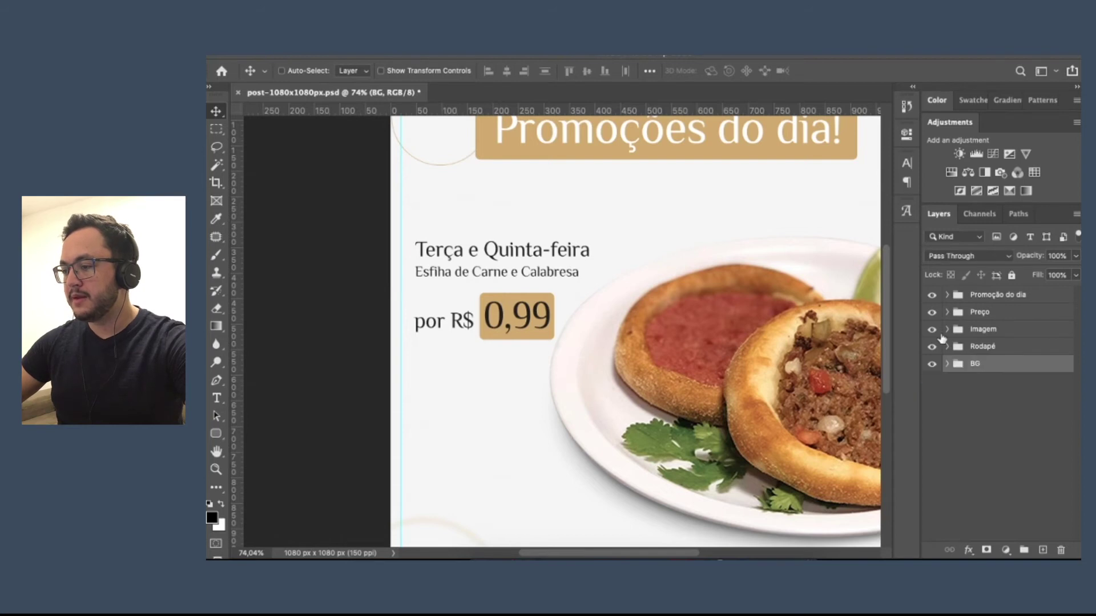
Move the "por R$ 0,99" text and its rounded rectangle lower, enlarge both to about 159% and place them against the left guide.
left_click(946, 312)
left_click(1021, 333)
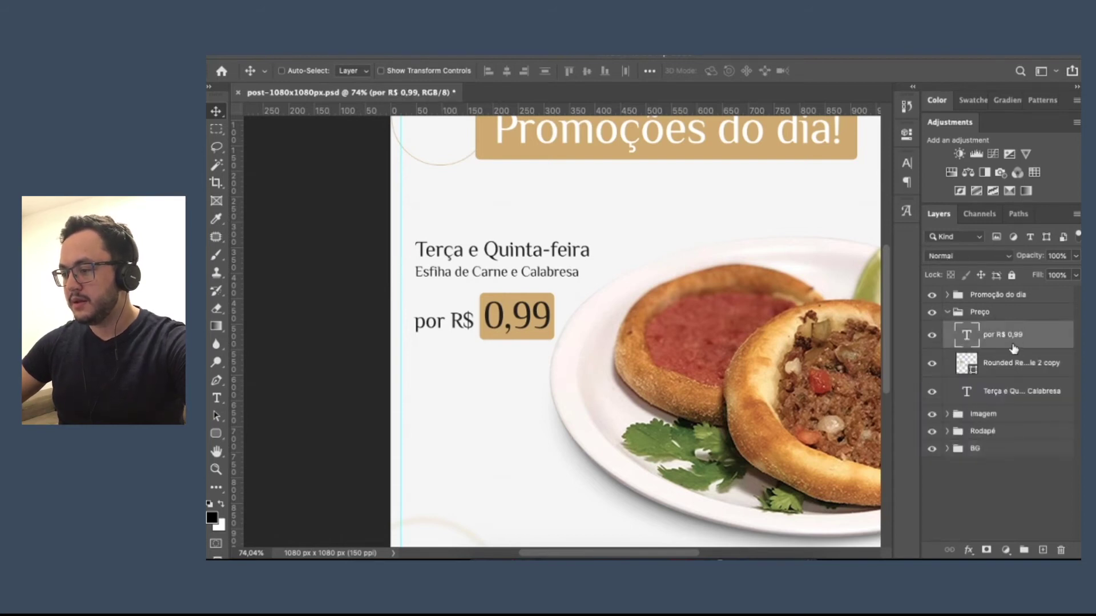
left_click(1005, 364, "ctrl")
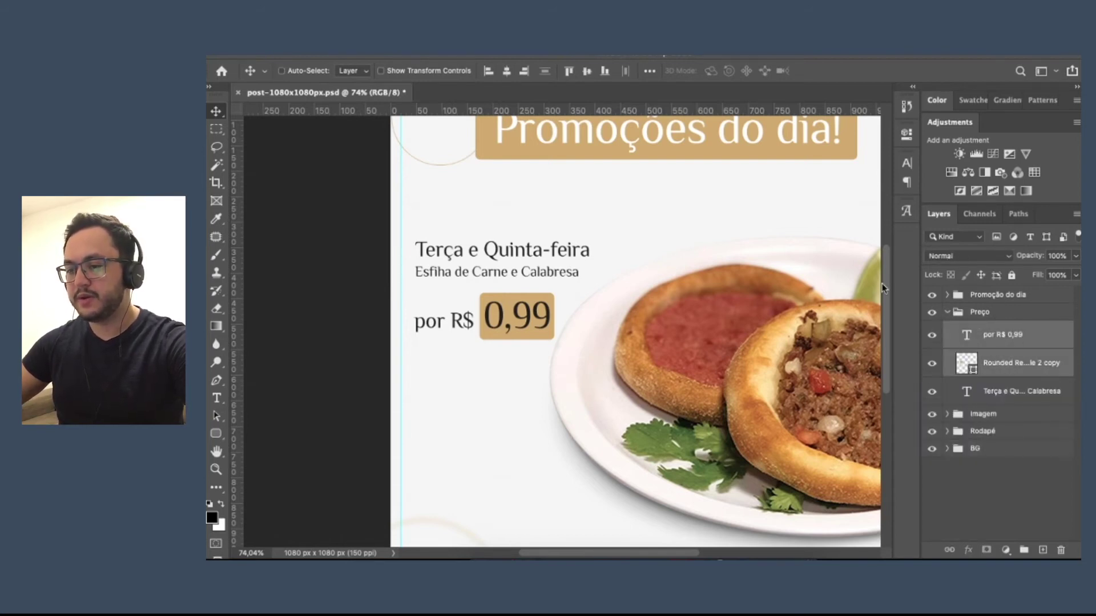
left_click_drag(521, 308, 654, 182)
key("ctrl+t")
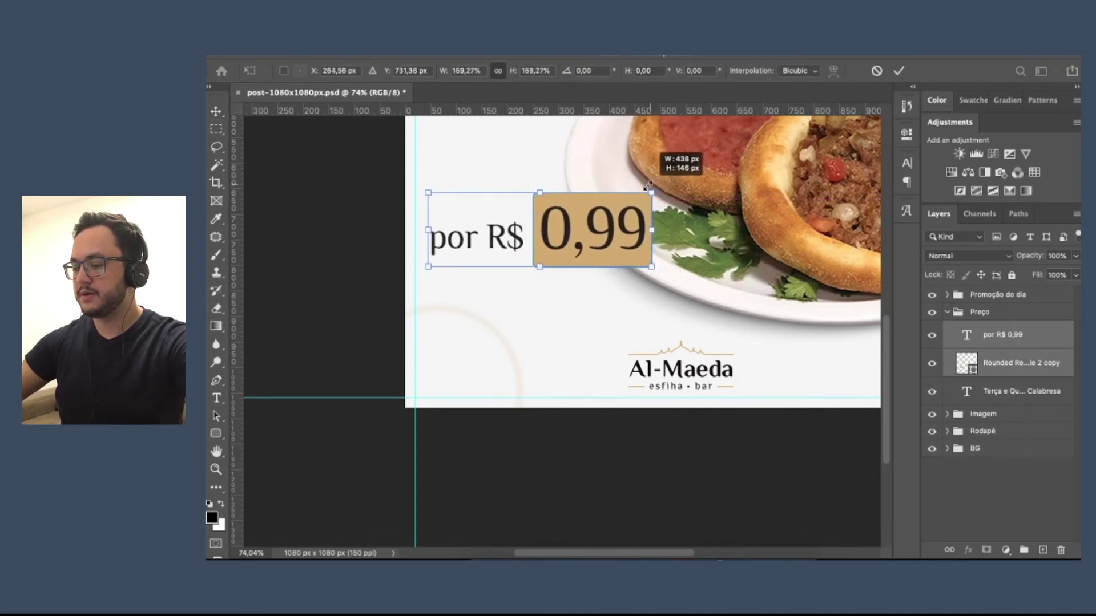
key("Return")
key("ctrl+minus")
key("ctrl+minus")
key("ctrl")
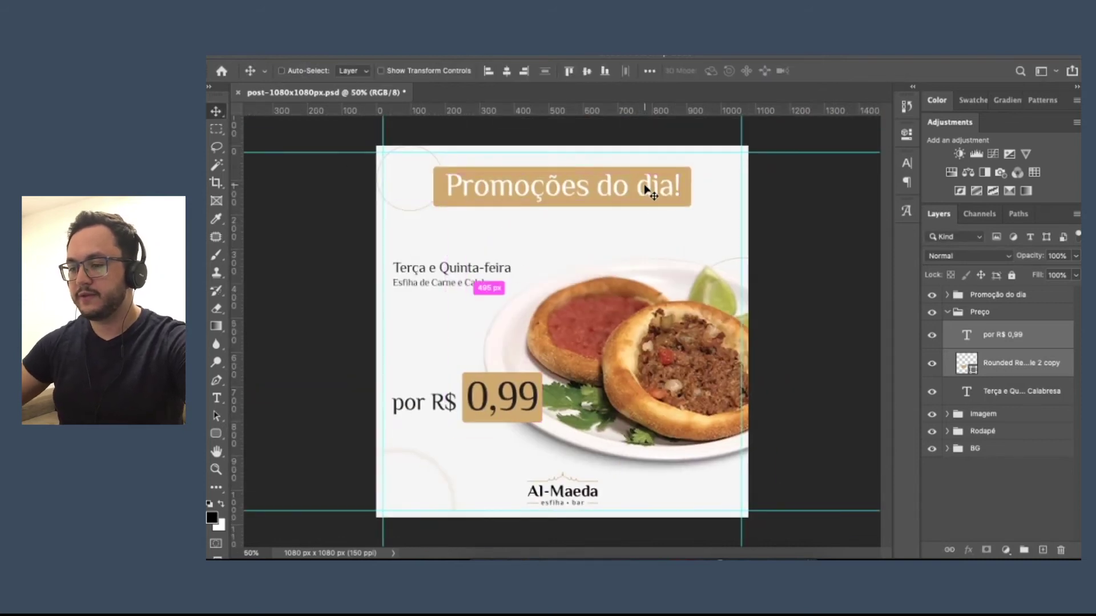
left_click_drag(495, 403, 488, 397)
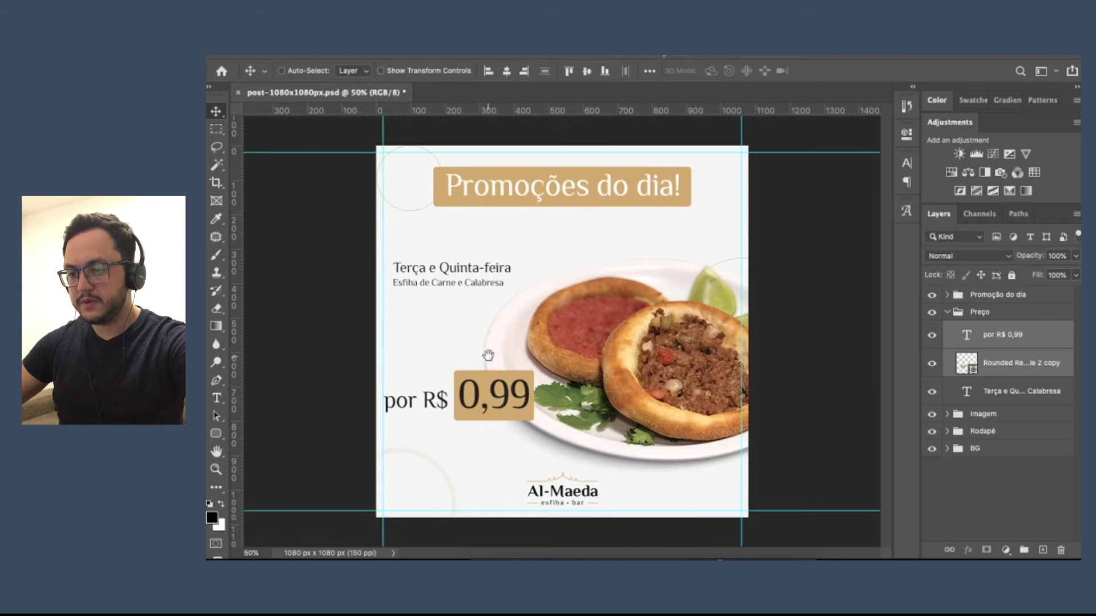
Select the "Terça e Quinta-feira / Esfiha de Carne e Calabresa" text layer and zoom in on it.
left_click(451, 270)
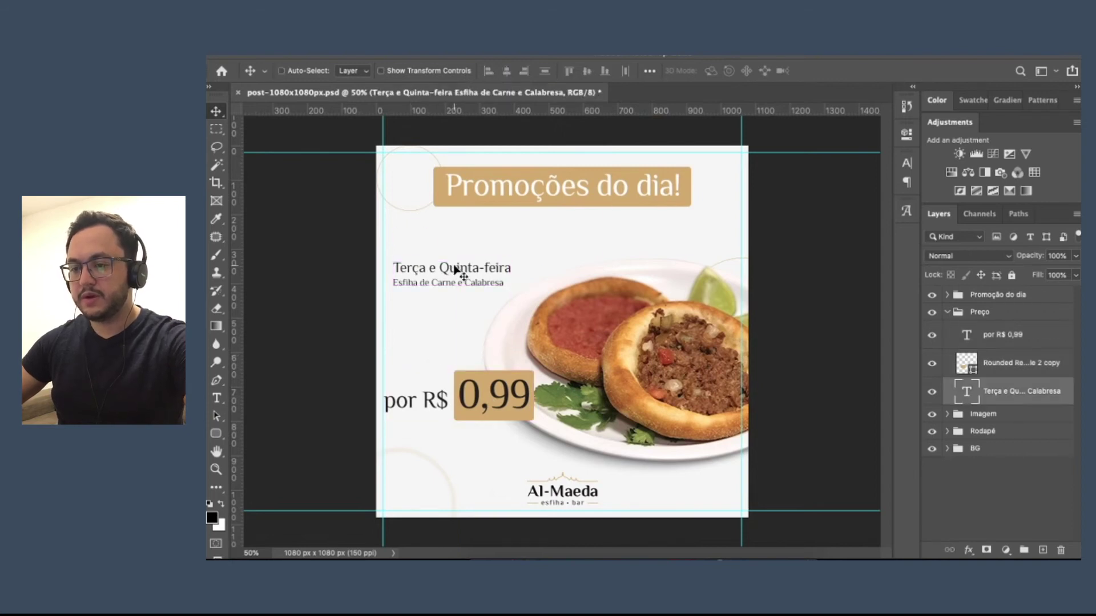
key("z")
left_click_drag(415, 302, 474, 250)
key("v")
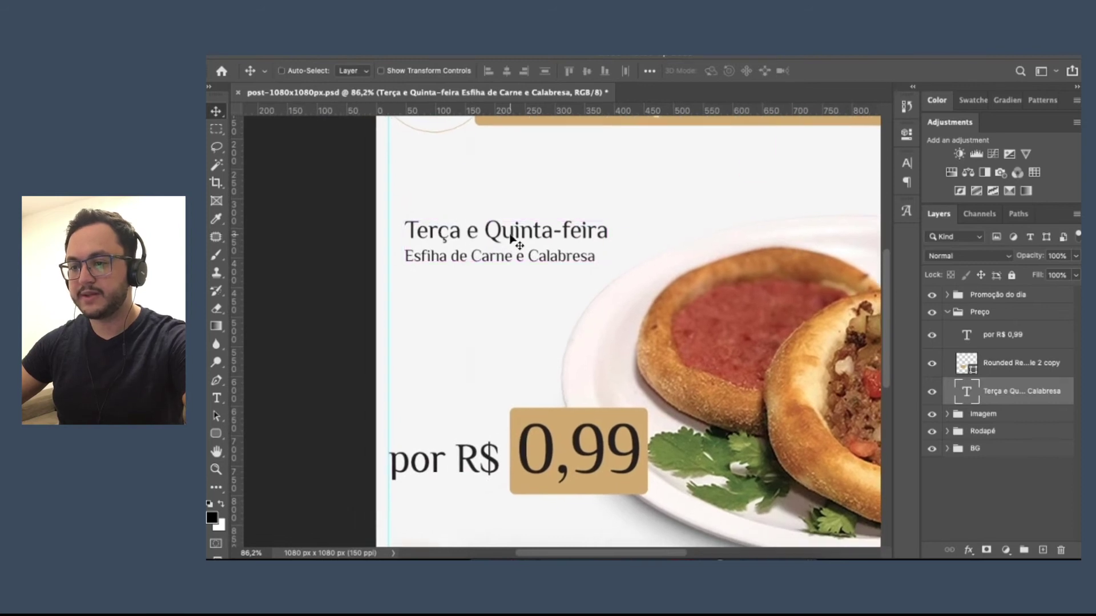
double_click(502, 241)
left_click(485, 231)
key("BackSpace")
key("Return")
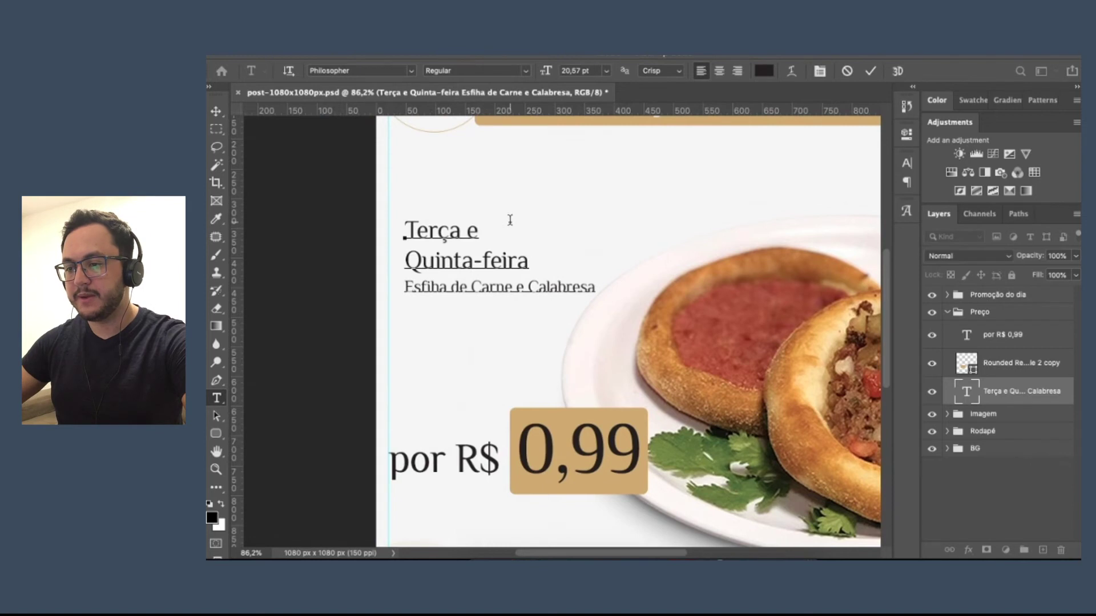
left_click(517, 288)
key("BackSpace")
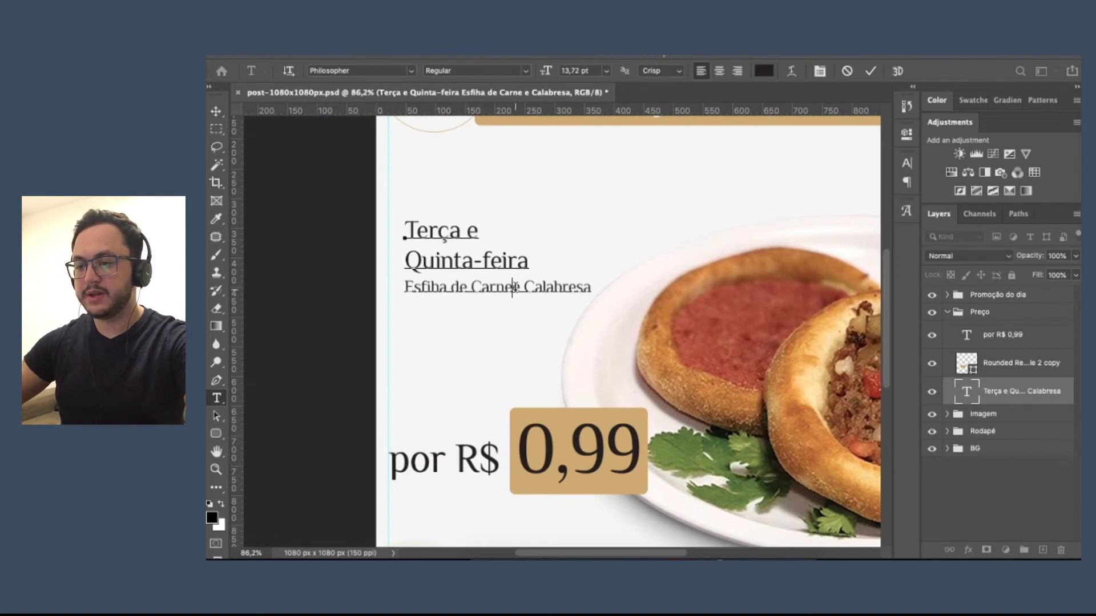
key("Return")
key("ctrl+a")
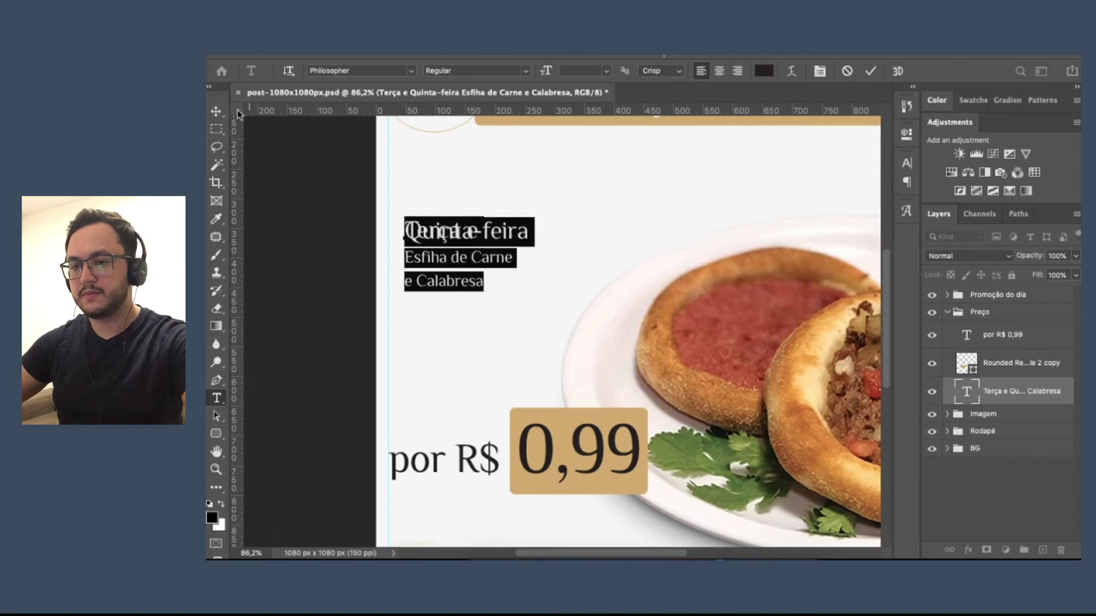
left_click(215, 110)
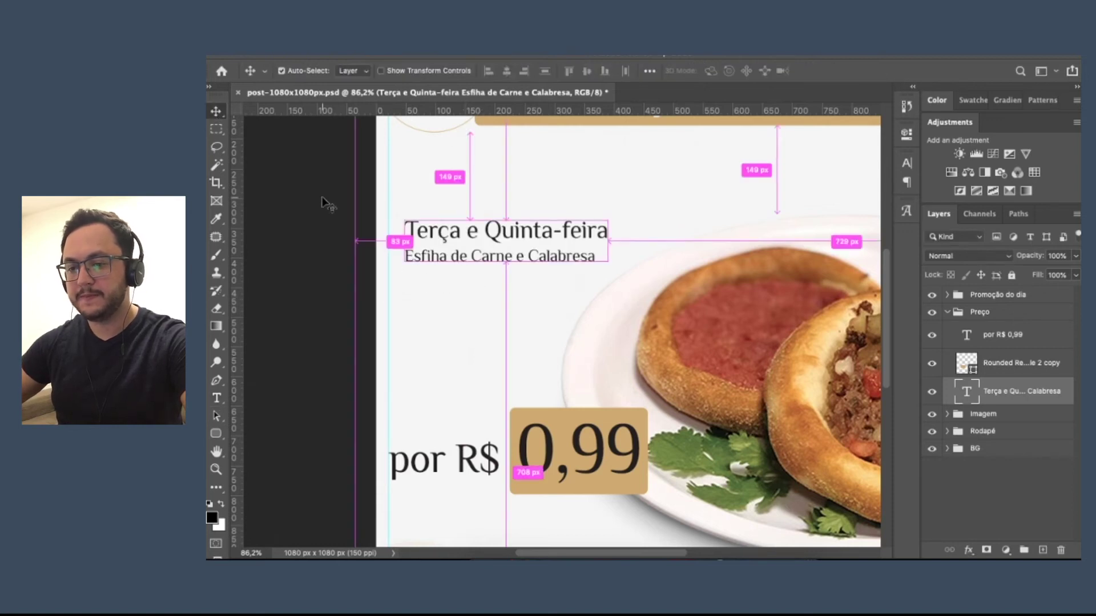
Break the description text into four lines: "Terça e", "Quinta-feira", "Esfiha de Carne" and "e Calabresa".
left_click(217, 398)
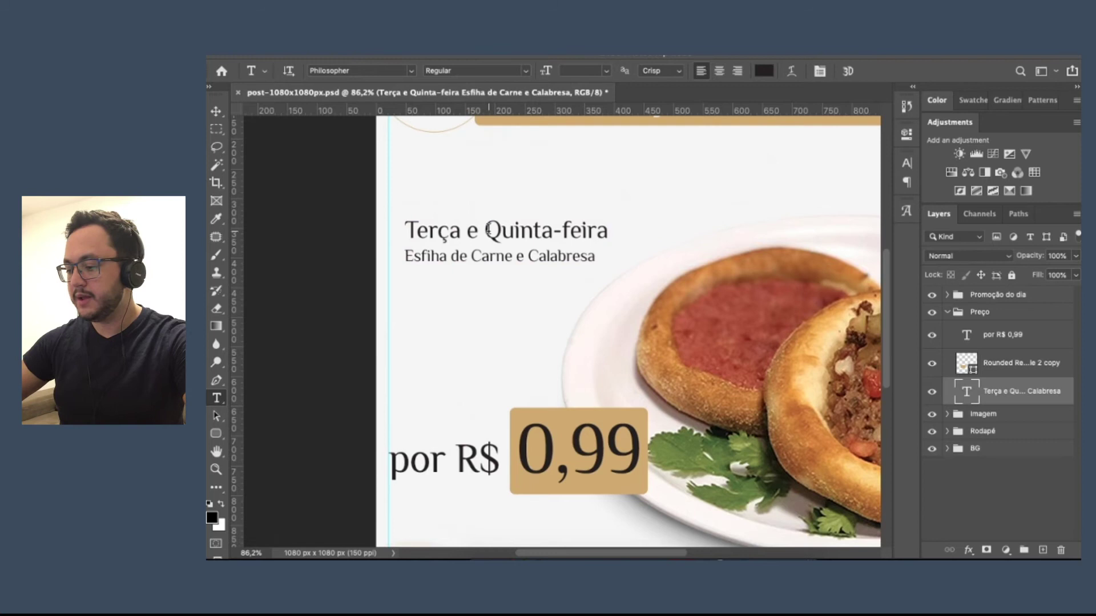
left_click(489, 230)
key("Return")
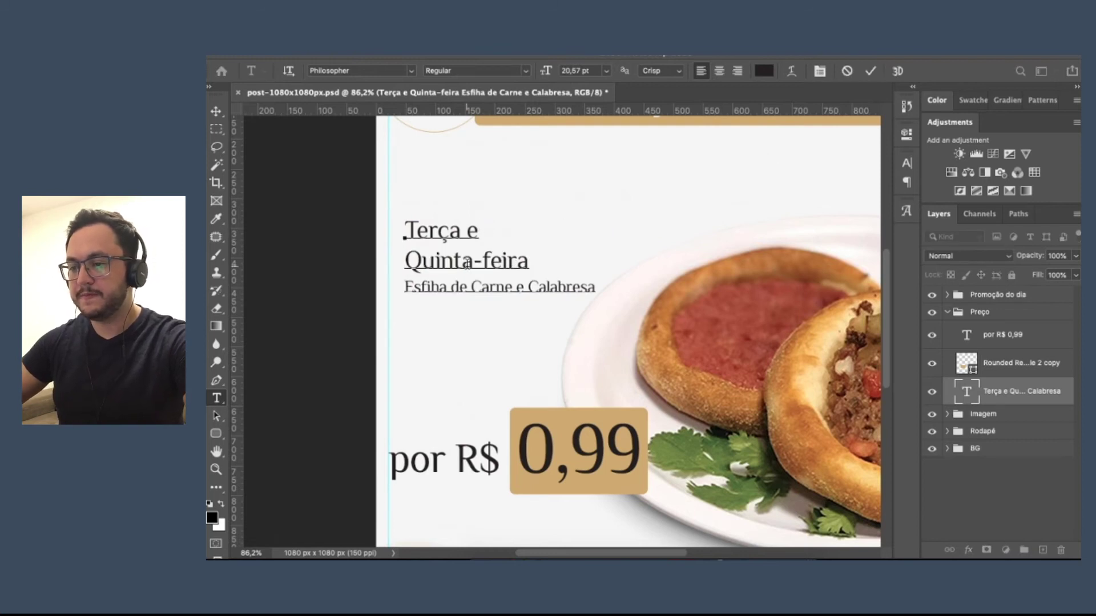
left_click(516, 287)
key("Return")
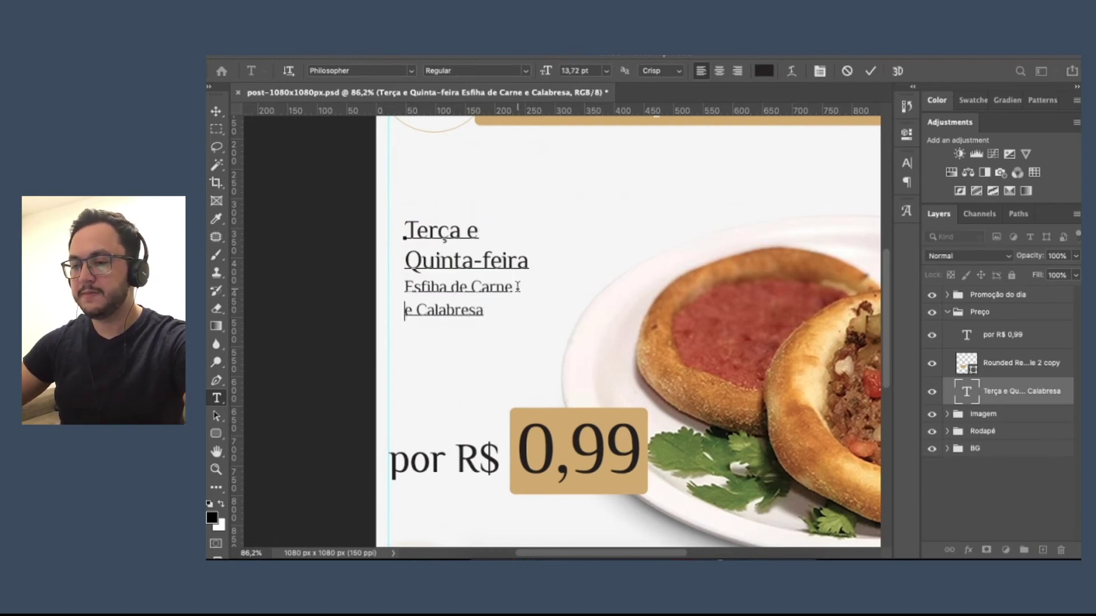
Set the font size of the "Terça e Quinta-feira" lines to 30 pt.
key("super+a")
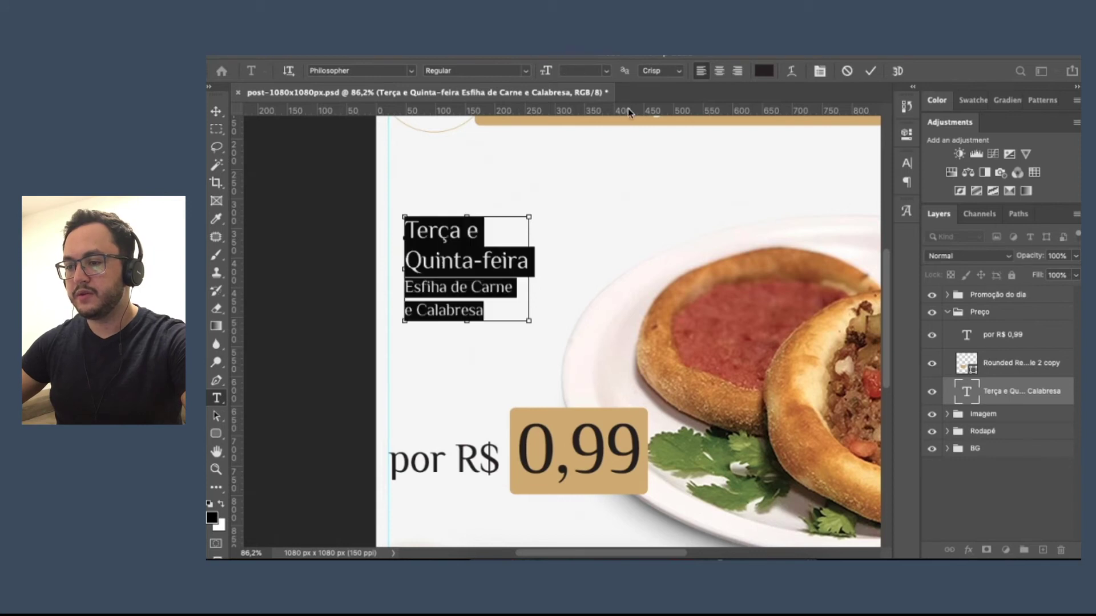
left_click(521, 261)
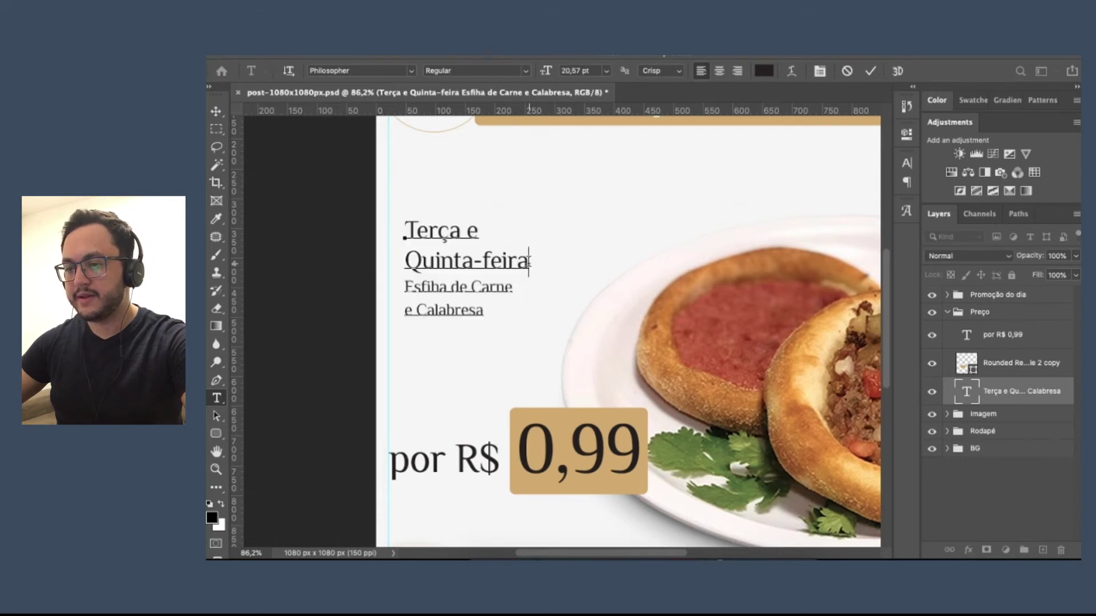
left_click_drag(528, 262, 407, 228)
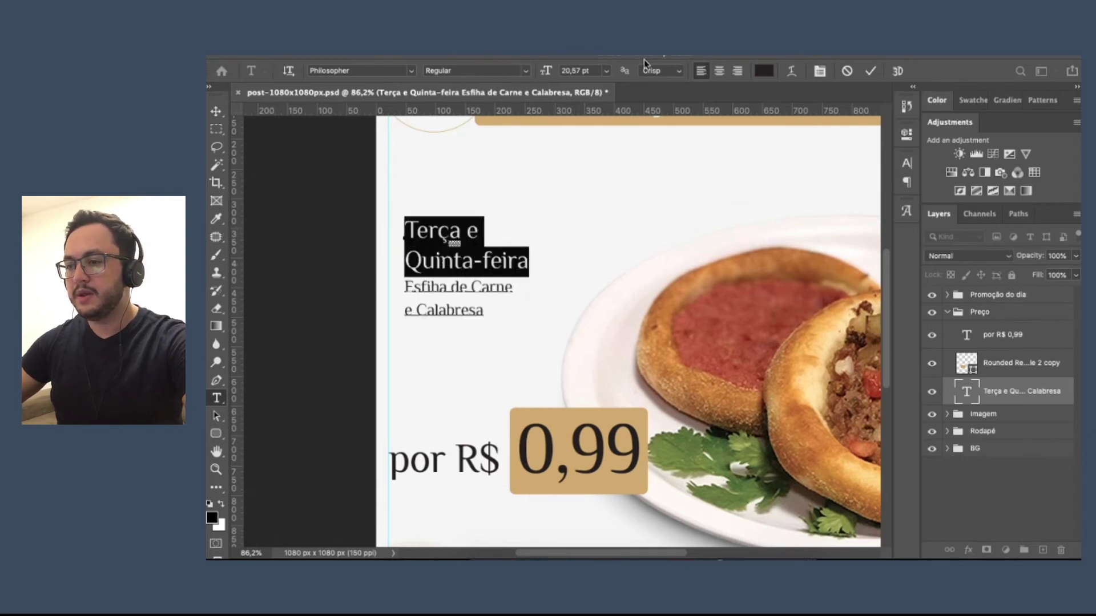
left_click(606, 73)
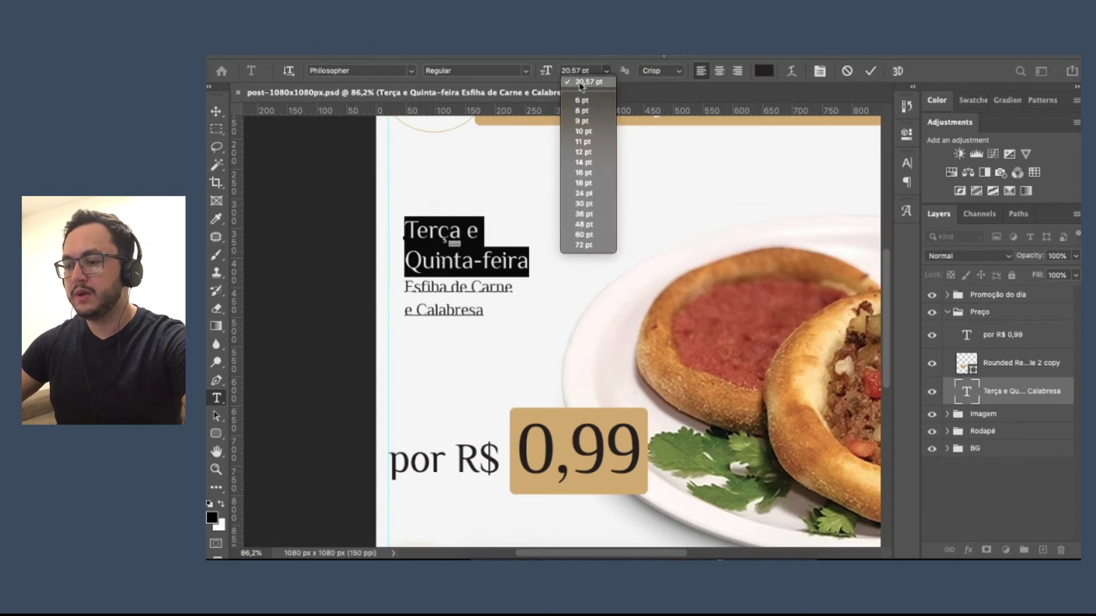
left_click(588, 206)
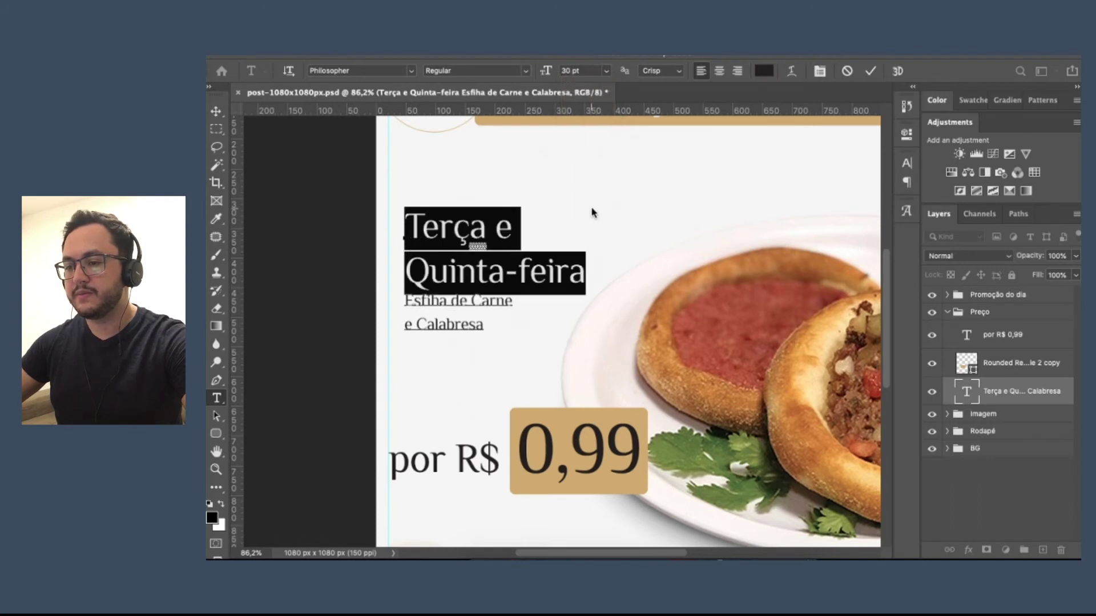
left_click(439, 221)
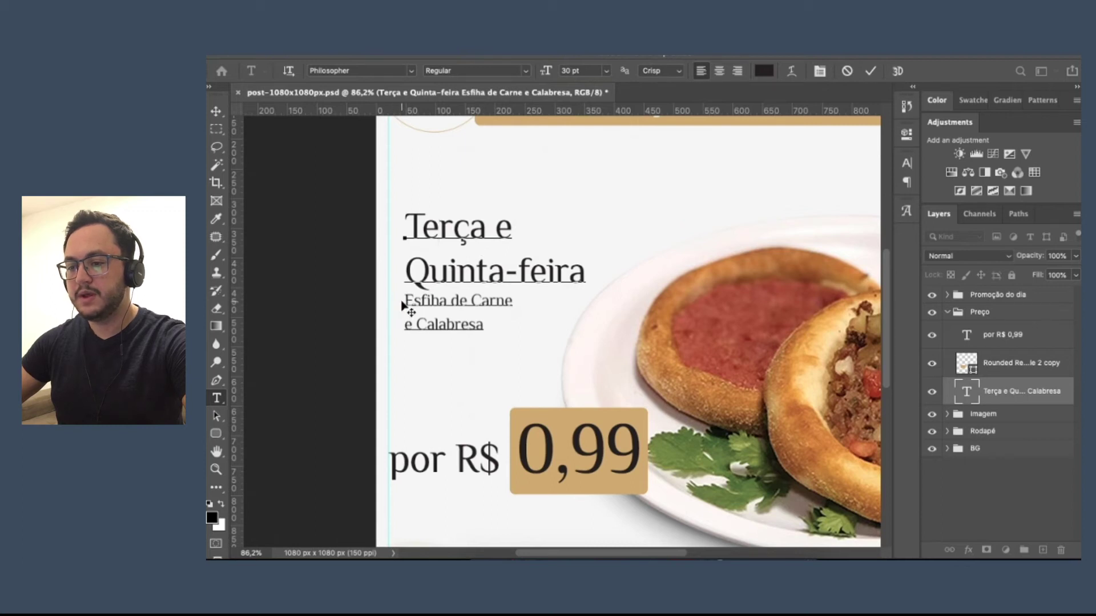
Set the font size of the "Esfiha de Carne e Calabresa" lines to 18 pt.
left_click_drag(405, 301, 483, 317)
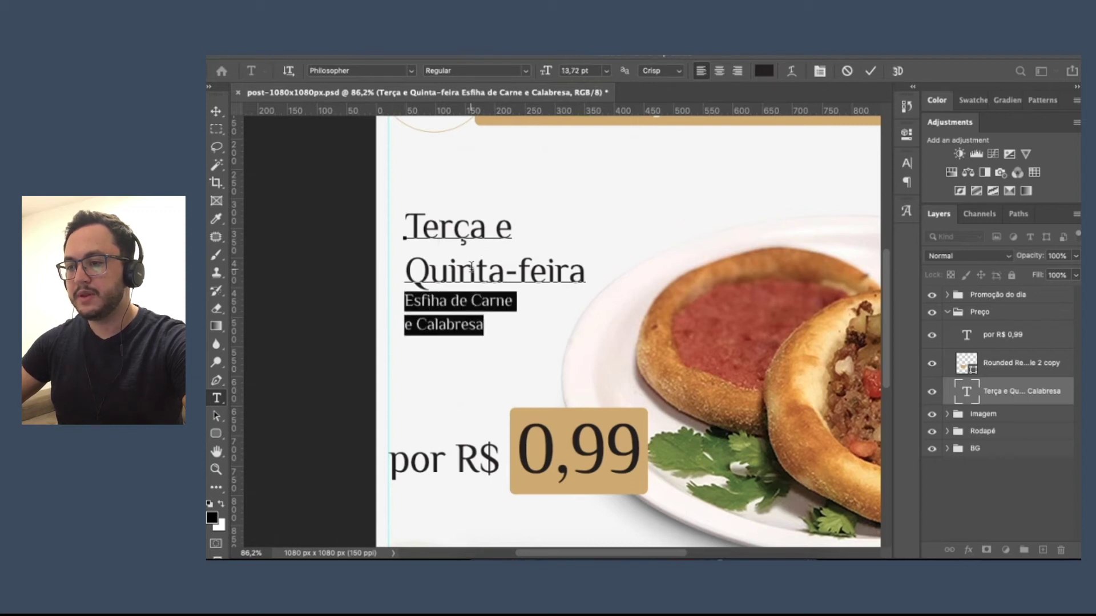
left_click(534, 71)
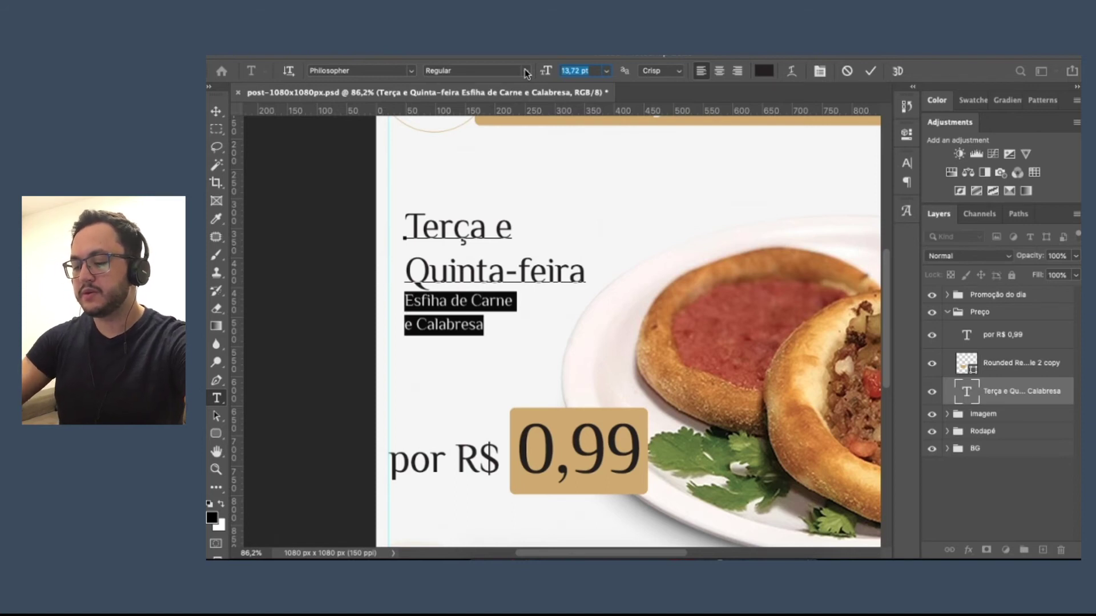
type("18")
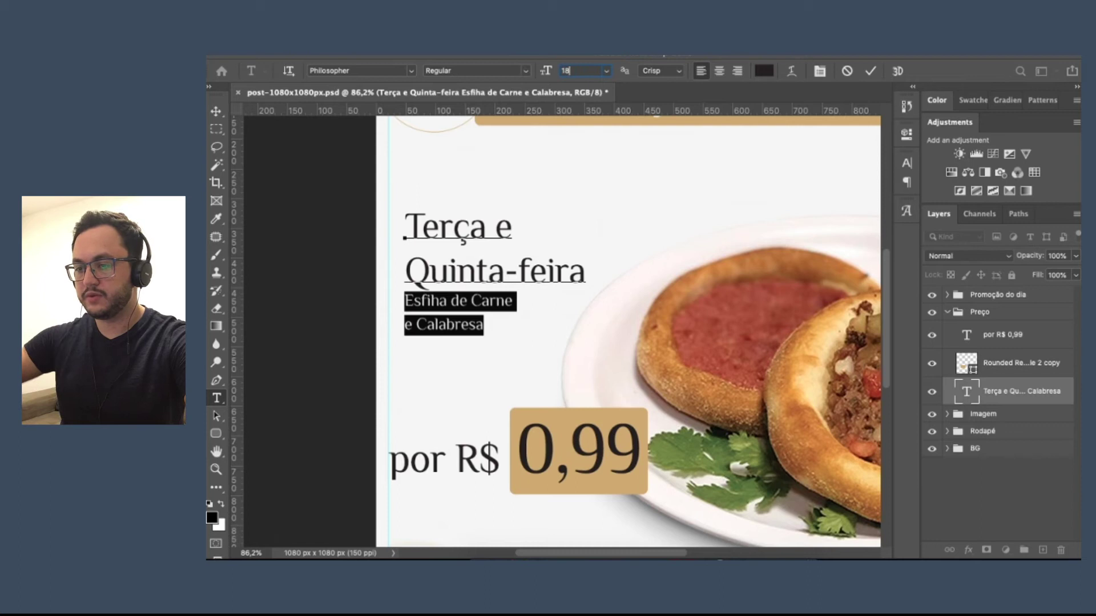
key("Return")
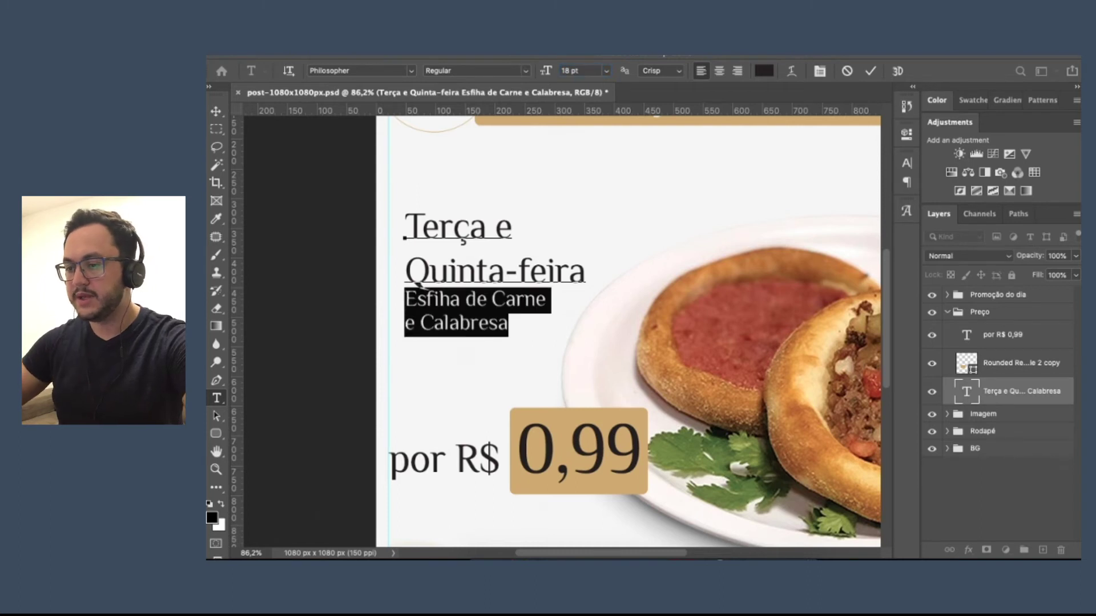
Set the leading of the "Esfiha de Carne" line to 30 pt to separate it from the heading lines.
double_click(438, 298)
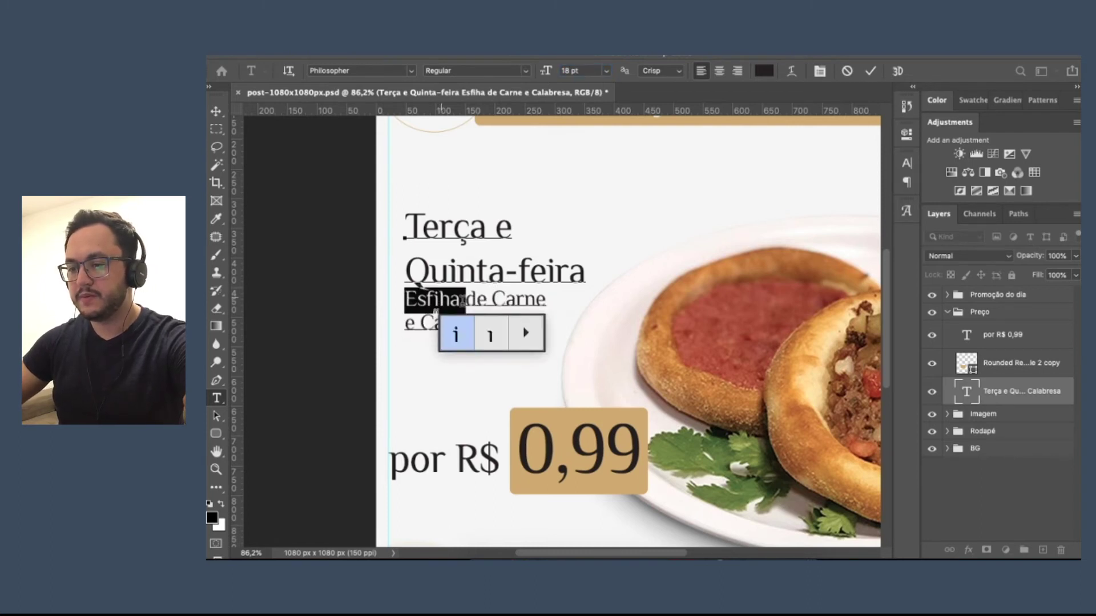
left_click(427, 283)
left_click_drag(404, 298, 541, 294)
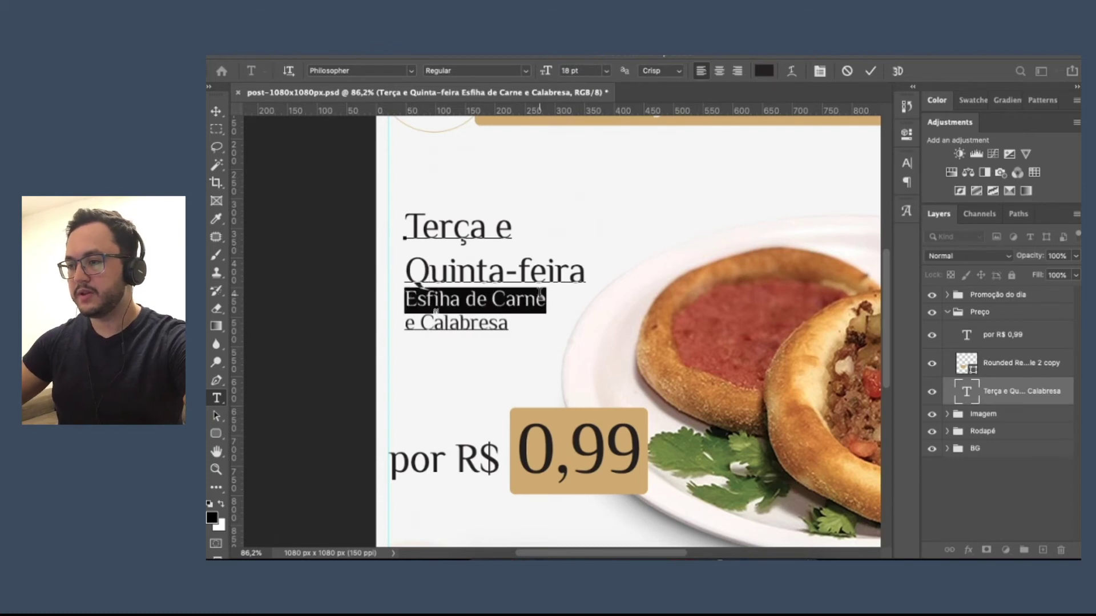
left_click(820, 70)
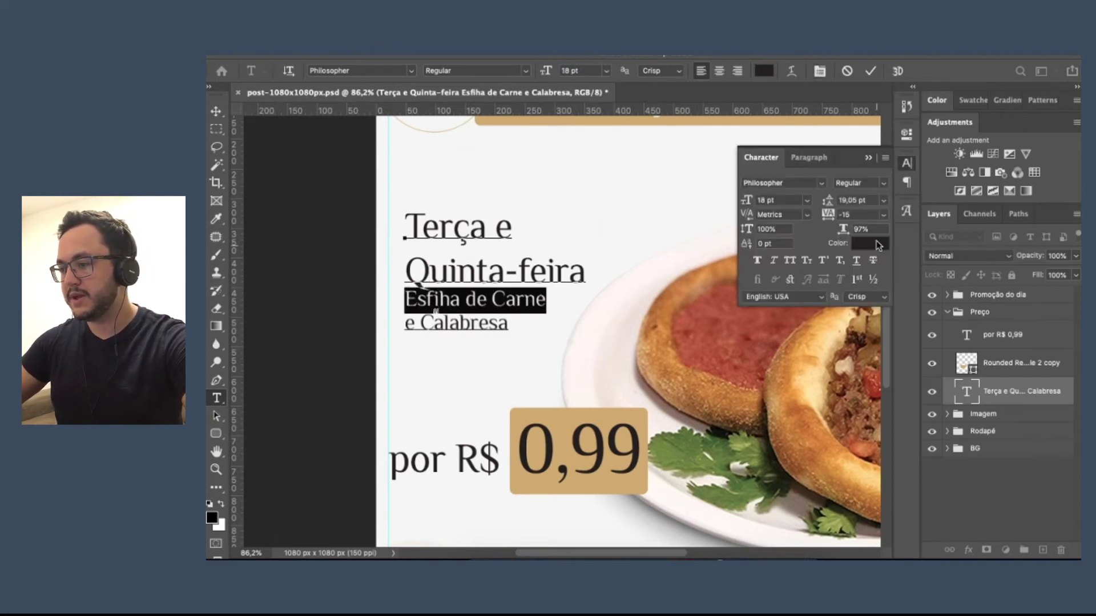
left_click(882, 202)
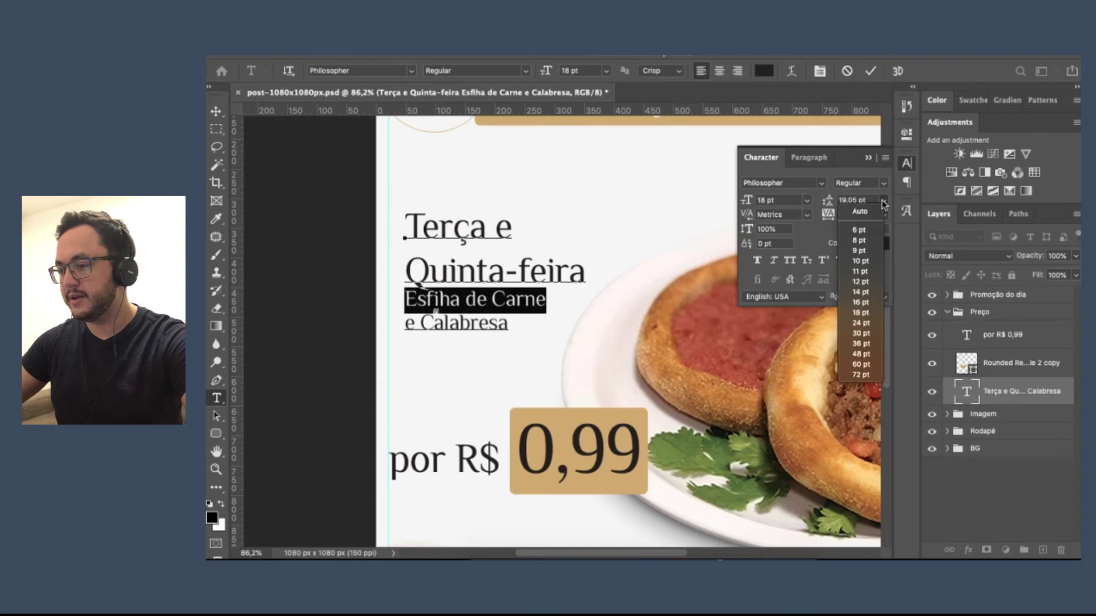
left_click(869, 333)
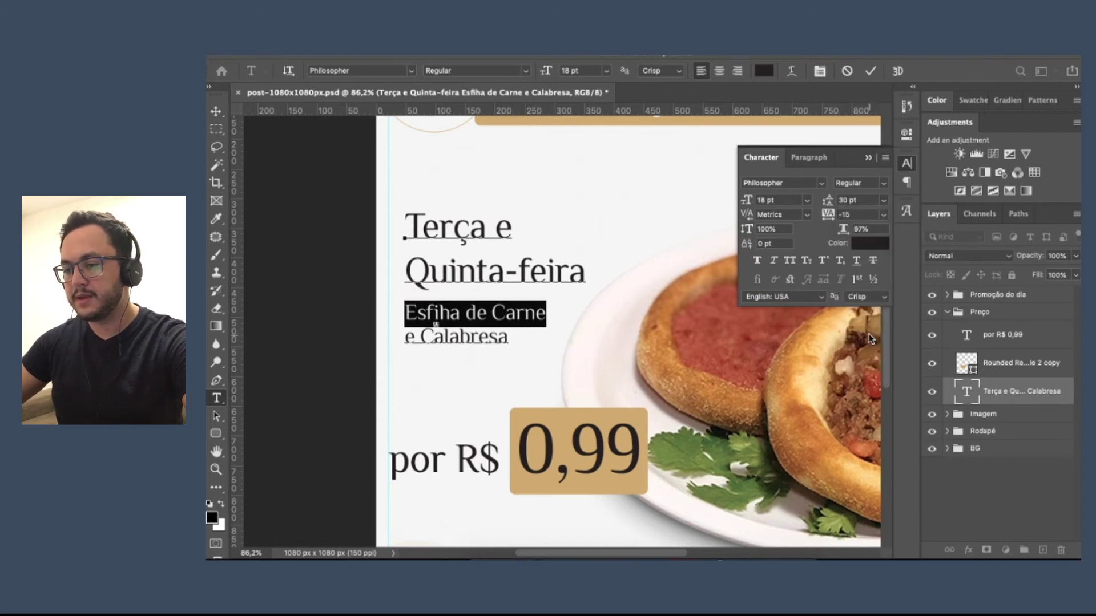
left_click(473, 315)
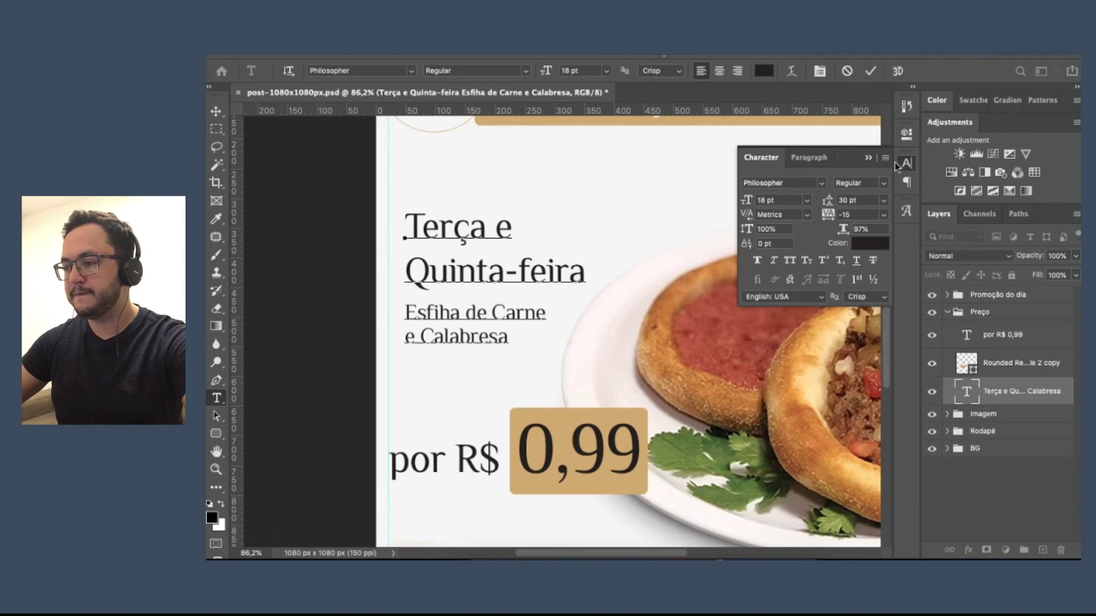
left_click(869, 158)
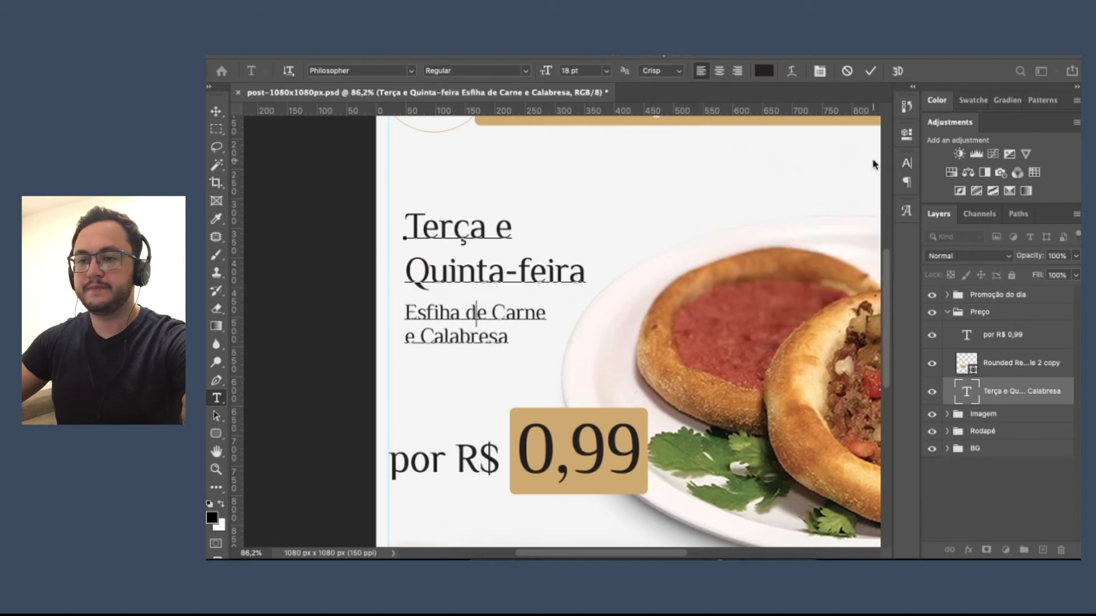
Move the four-line description text slightly up and left, close to the left guide.
left_click(216, 111)
double_click(477, 273)
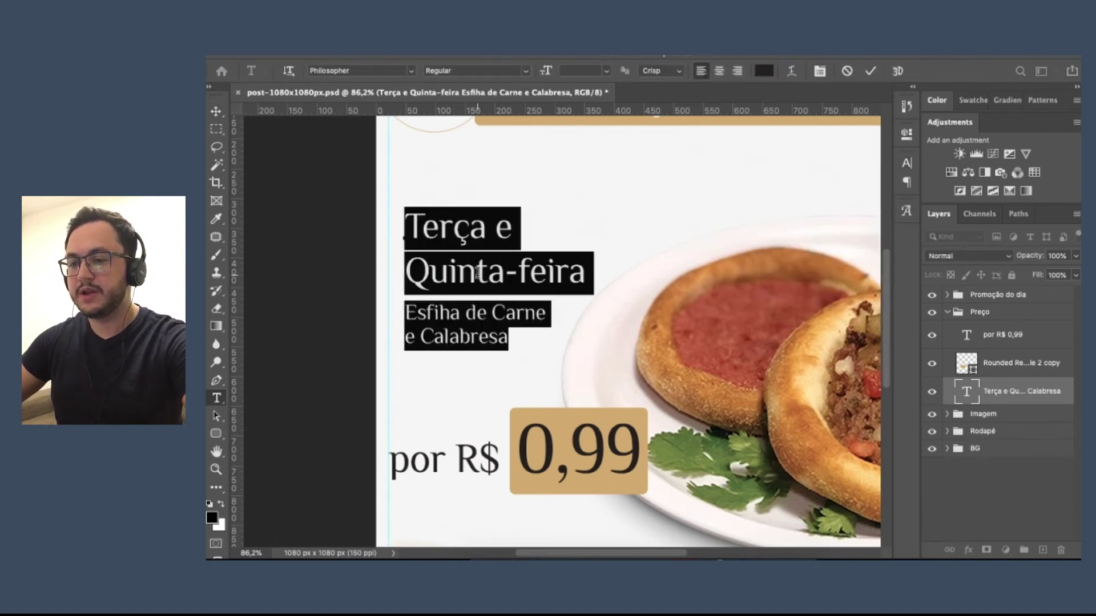
left_click(216, 111)
left_click_drag(465, 264, 432, 216)
double_click(457, 253)
left_click(216, 111)
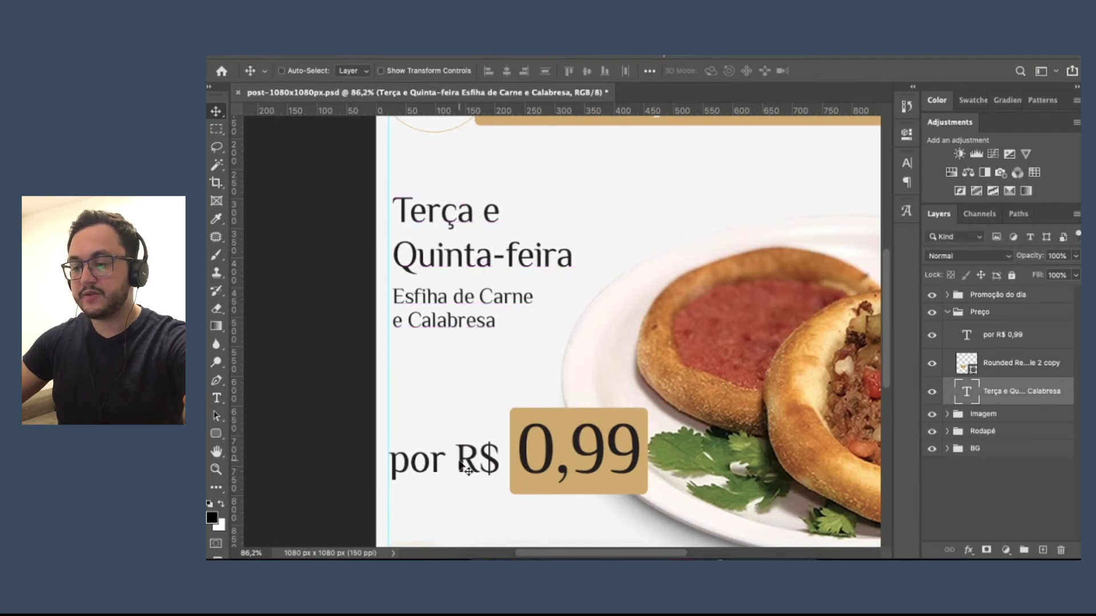
Set the font size of "por R$" in the price text to 18 pt, leaving "0,99" at its size.
left_click_drag(433, 416, 448, 284)
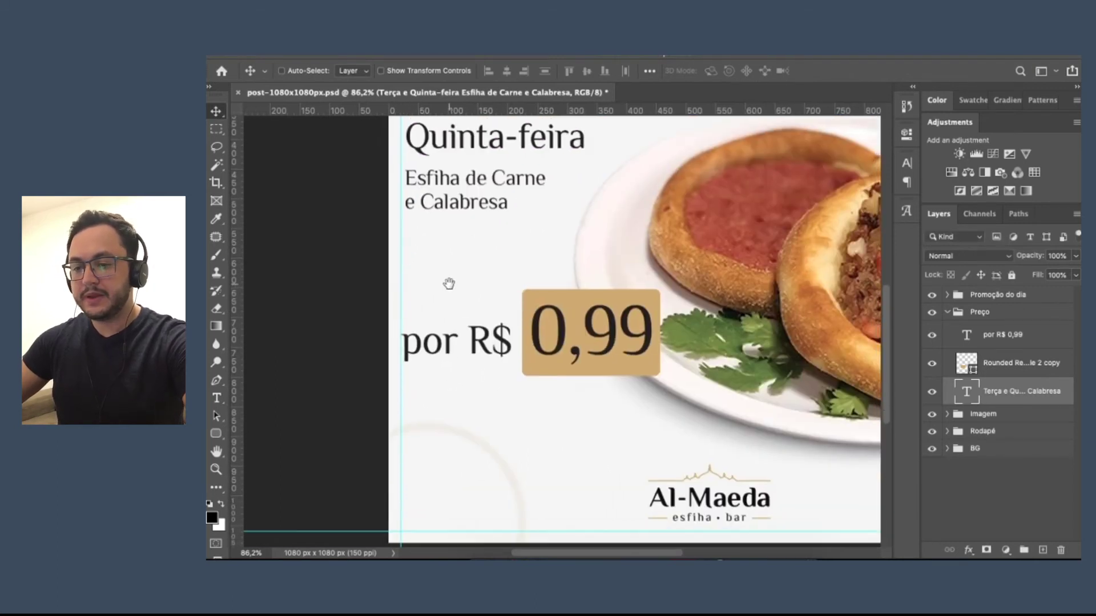
left_click(216, 398)
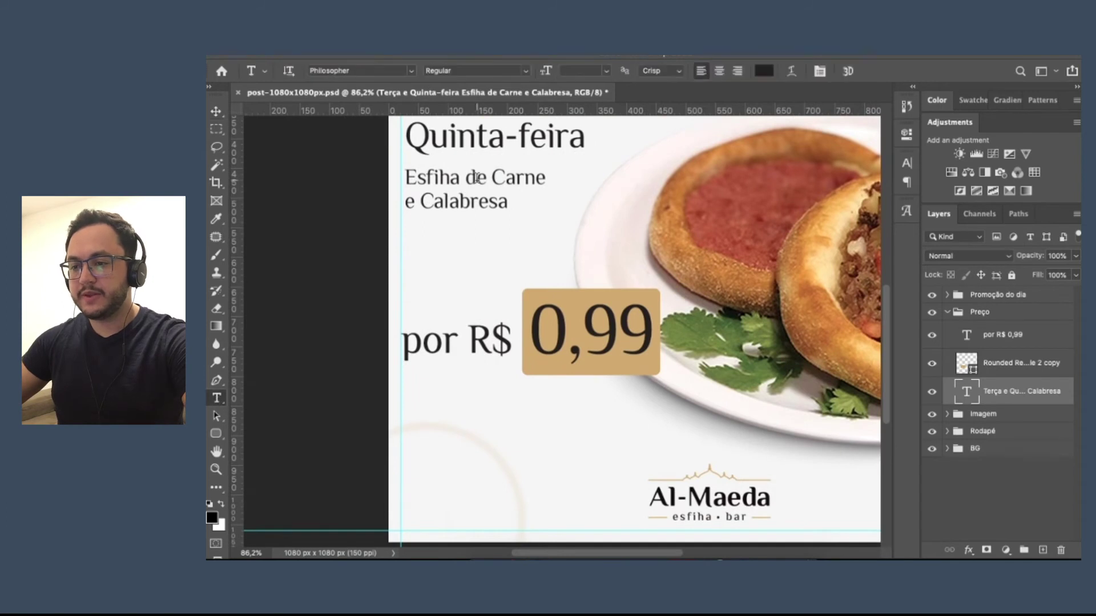
left_click_drag(512, 341, 401, 343)
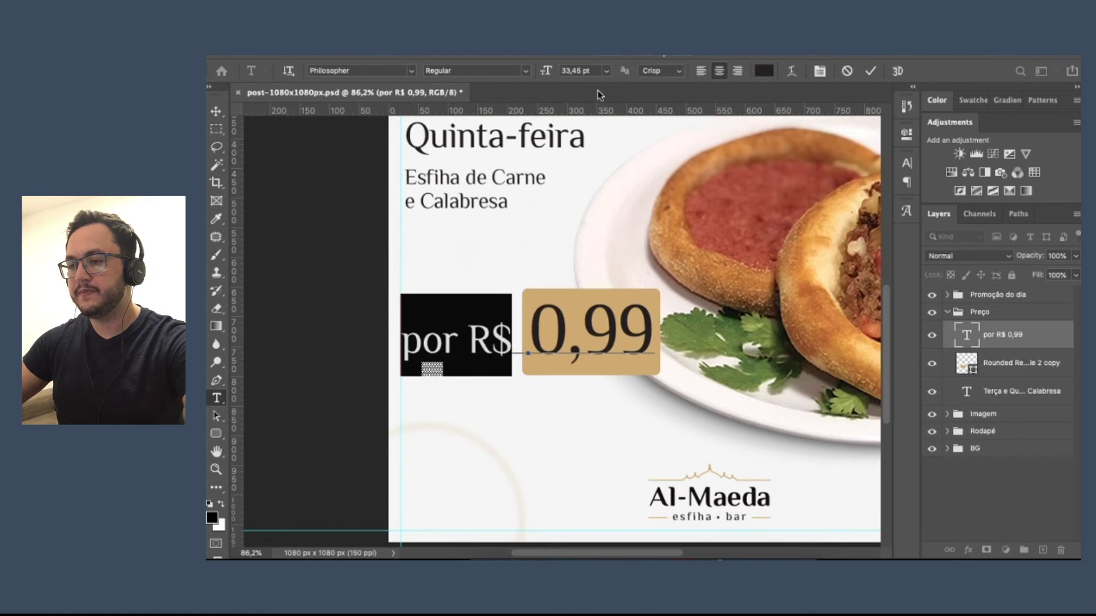
left_click_drag(595, 71, 503, 69)
type("1")
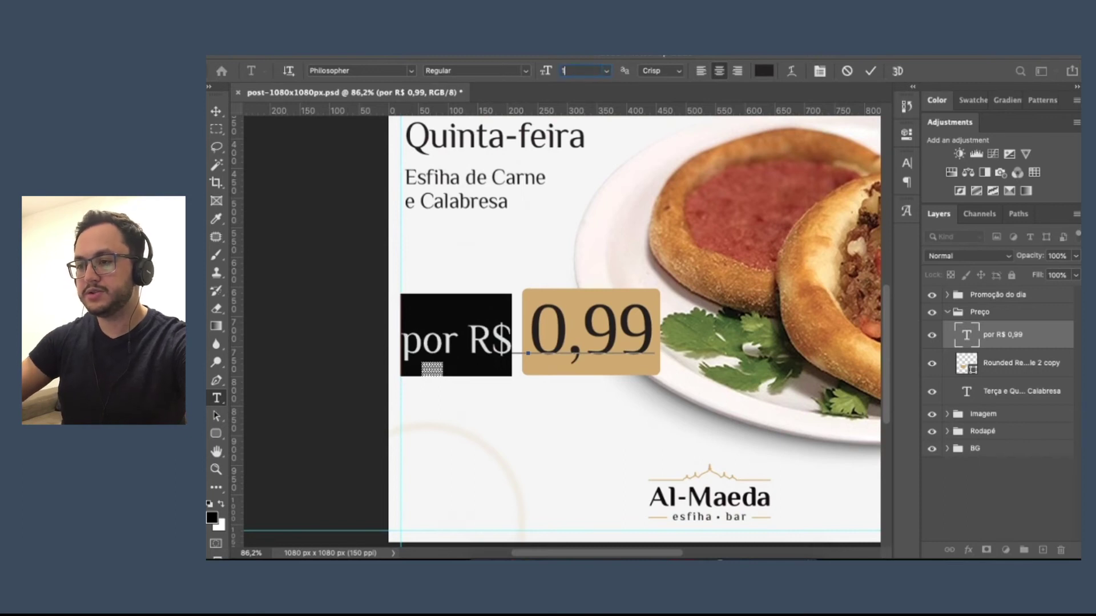
type("8")
key("Return")
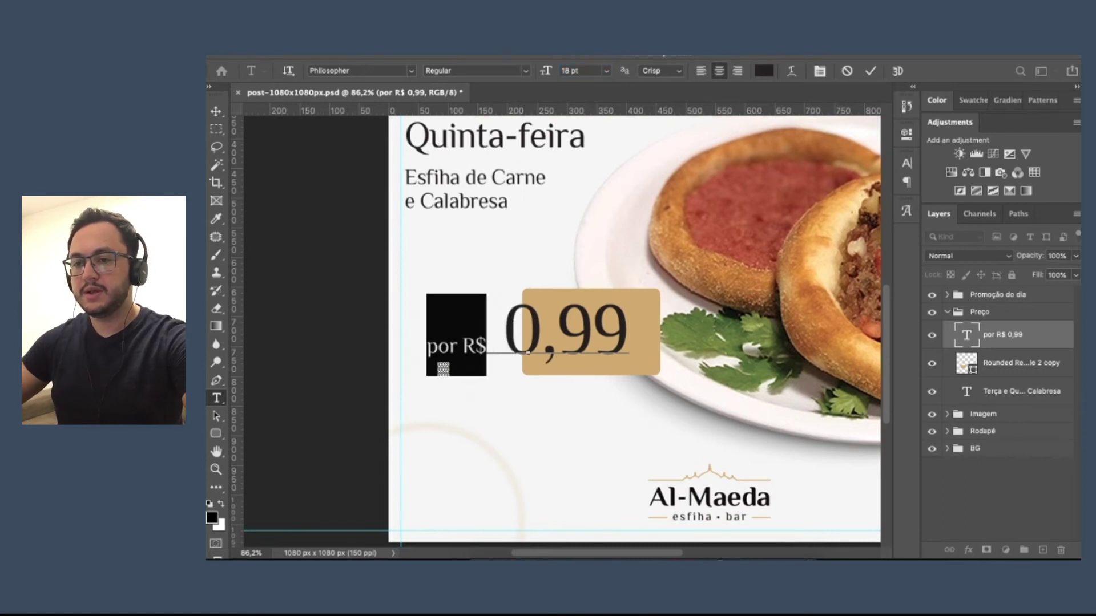
Move the "por R$ 0,99" price text 37 px left so it aligns with the left edge of the description text.
left_click(216, 111)
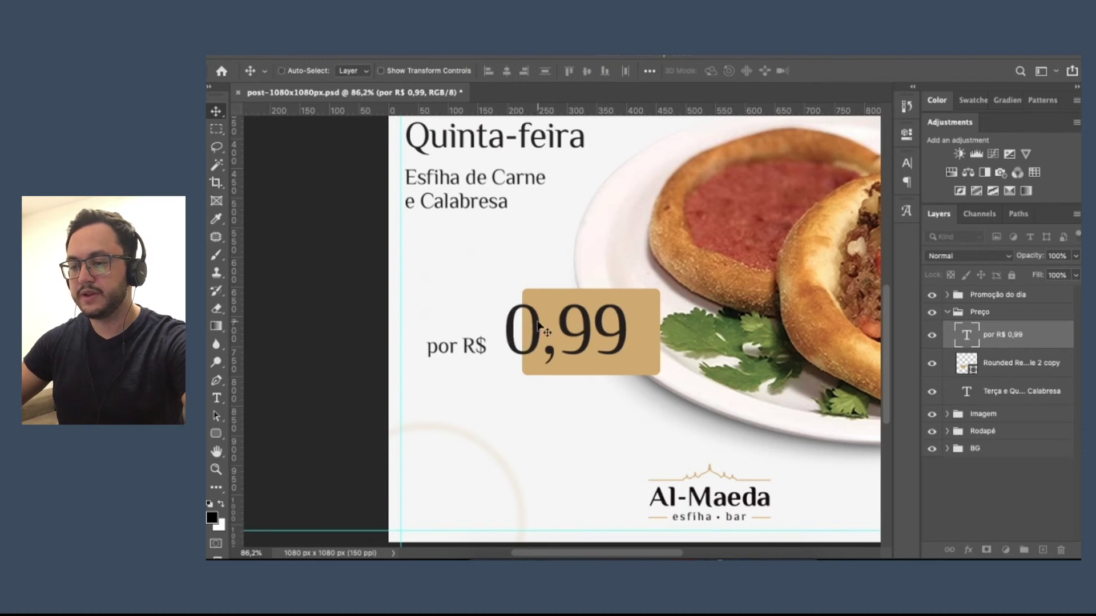
left_click_drag(509, 330, 489, 328)
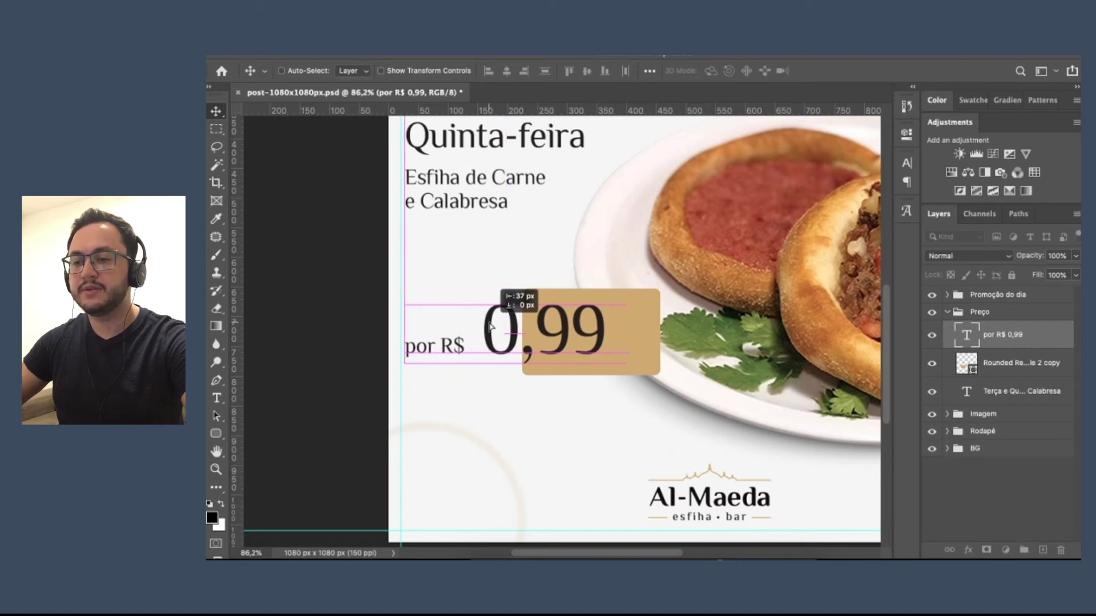
left_click_drag(490, 327, 490, 327)
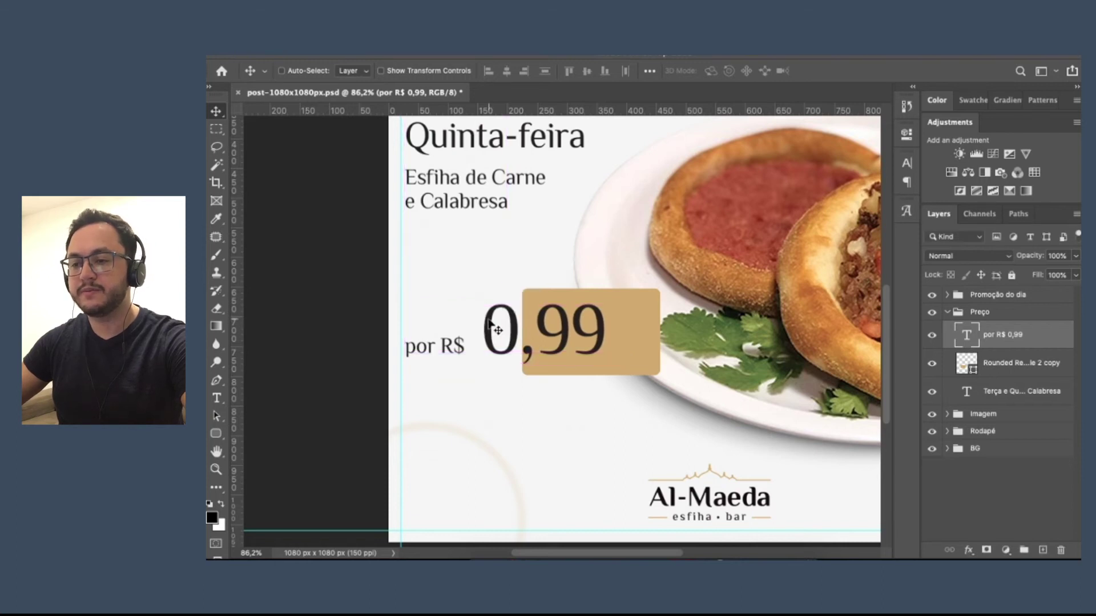
Move the gold rounded rectangle left so it sits centred behind the "0,99" price.
left_click(639, 361, "super")
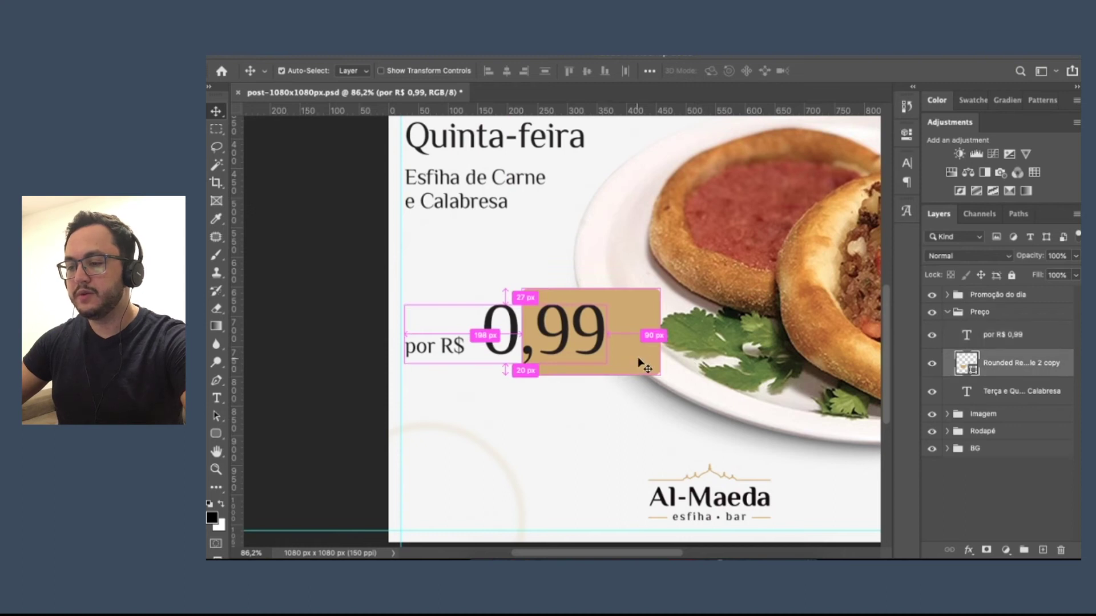
left_click_drag(640, 363, 602, 360)
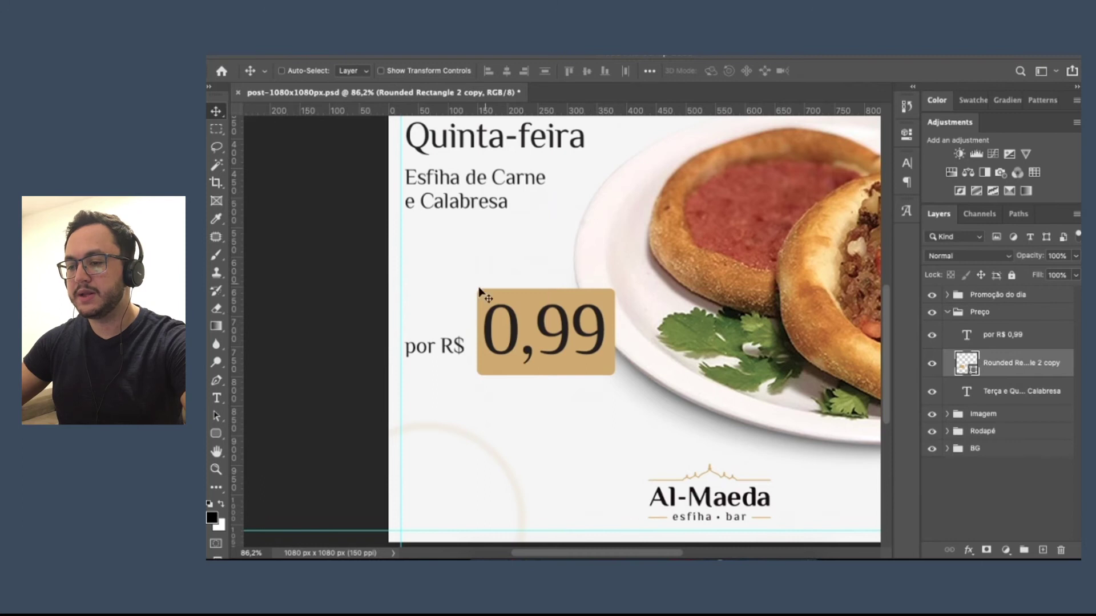
key("super+minus")
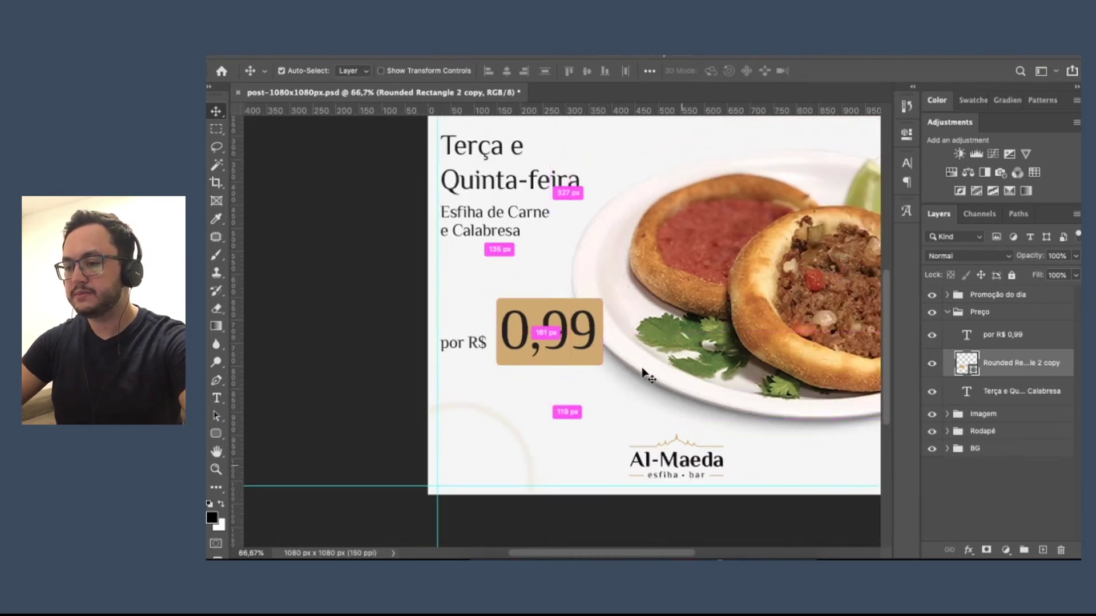
key("super+minus")
key("super+minus")
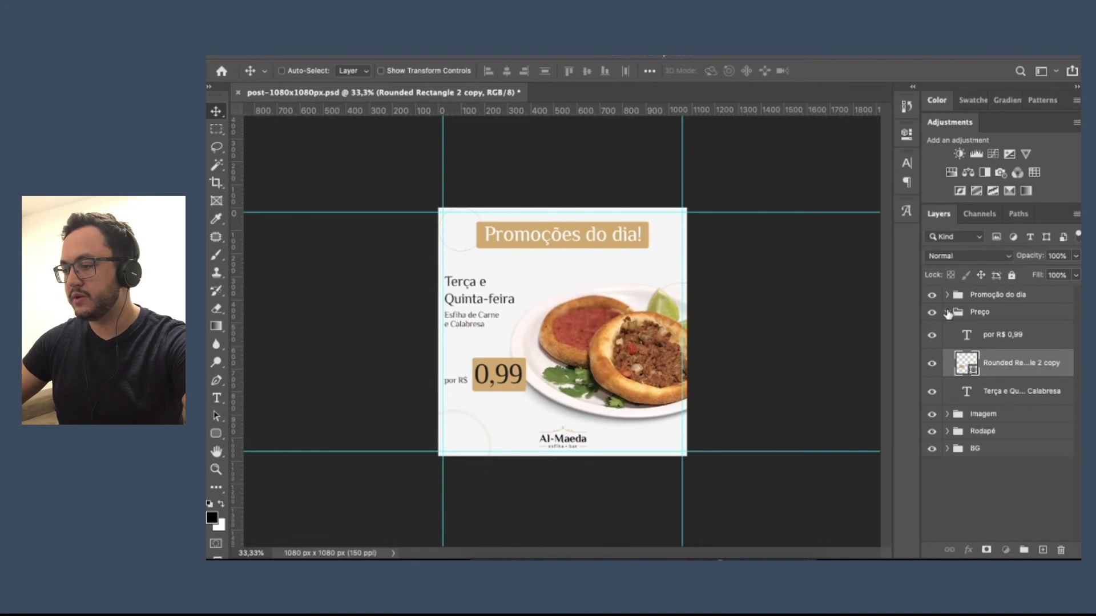
Collapse the Preço group and nudge the whole group slightly right, away from the left guide.
left_click(957, 313)
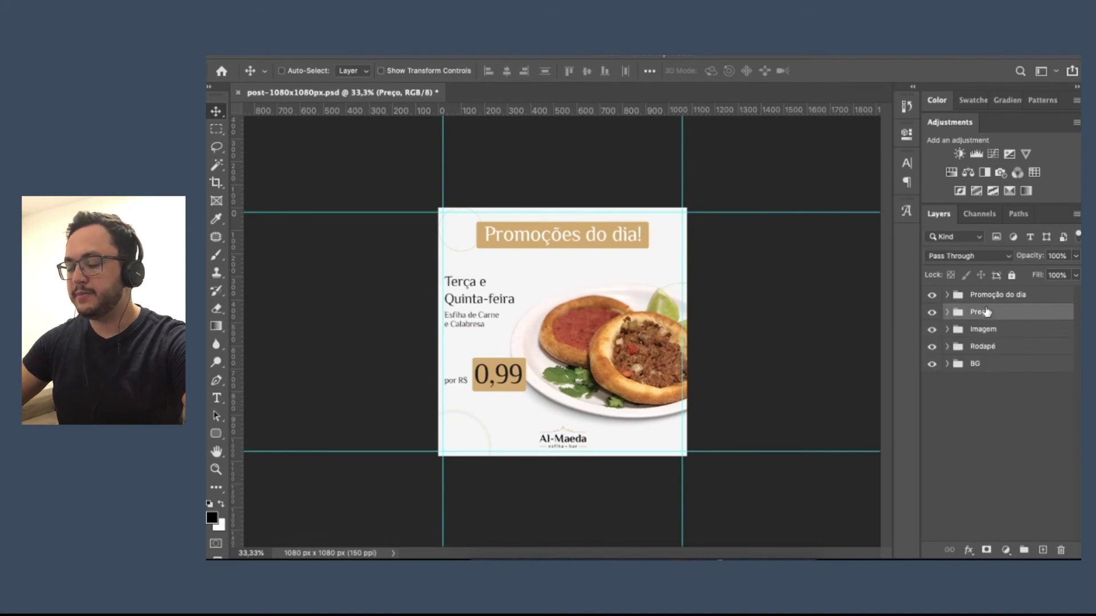
key("Right")
key("Right")
key("Right")
key("Right")
key("Right")
key("Right")
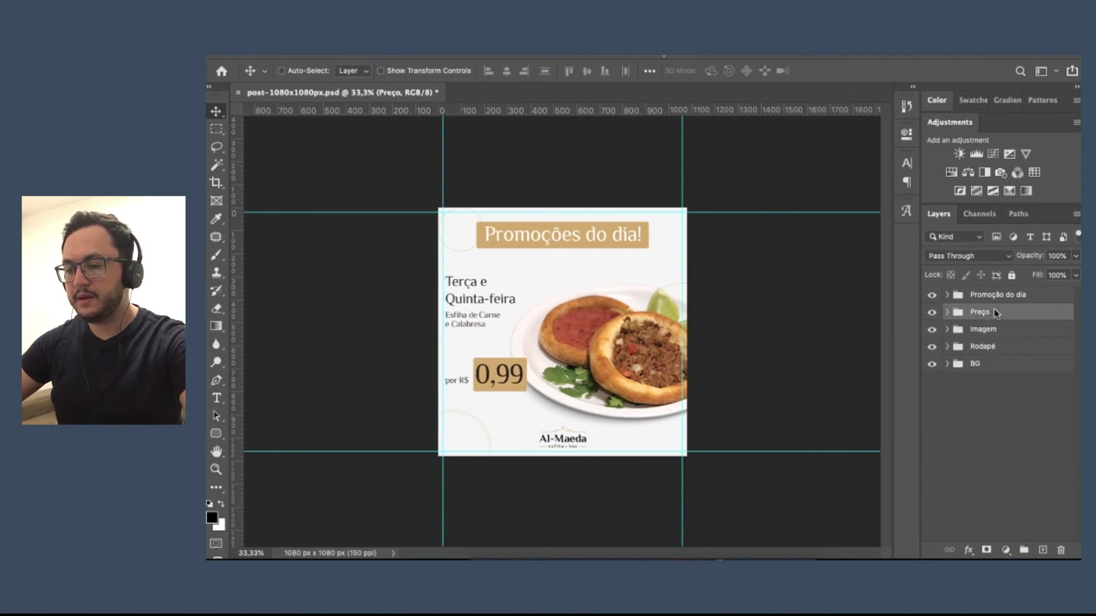
key("Right")
key("Right")
key("Right")
key("Right")
key("Right")
key("Right")
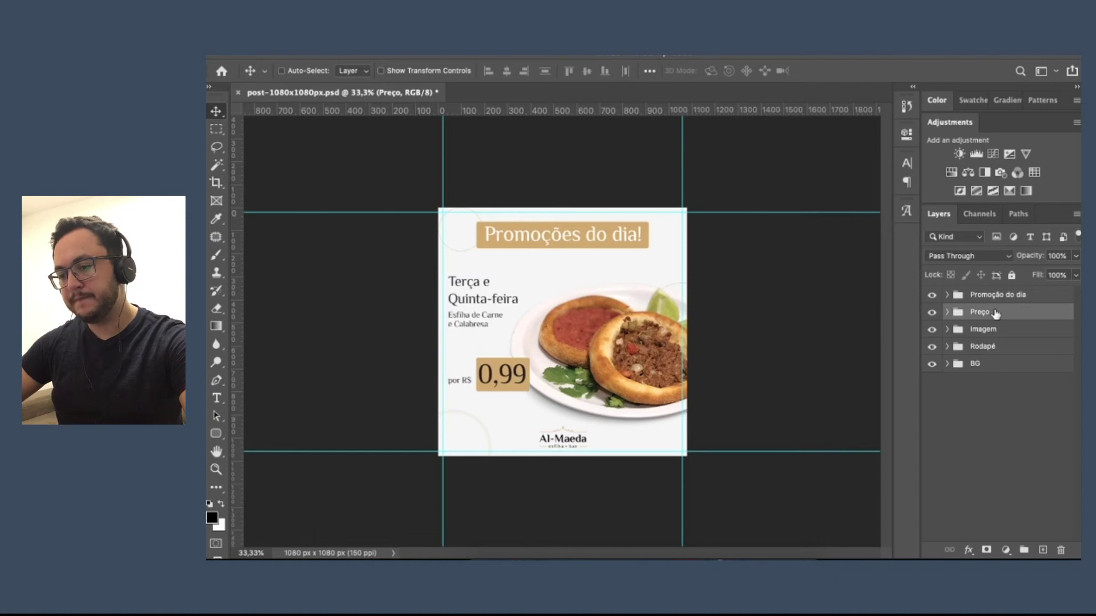
Nudge the Preço group down so its description and price line up vertically with the plate image.
key("Down")
key("Down")
key("Down")
key("Down")
key("Down")
key("Down")
key("Down")
key("Down")
key("Down")
key("Down")
key("Down")
key("Down")
key("Down")
key("Down")
key("Down")
key("Down")
key("Down")
key("Down")
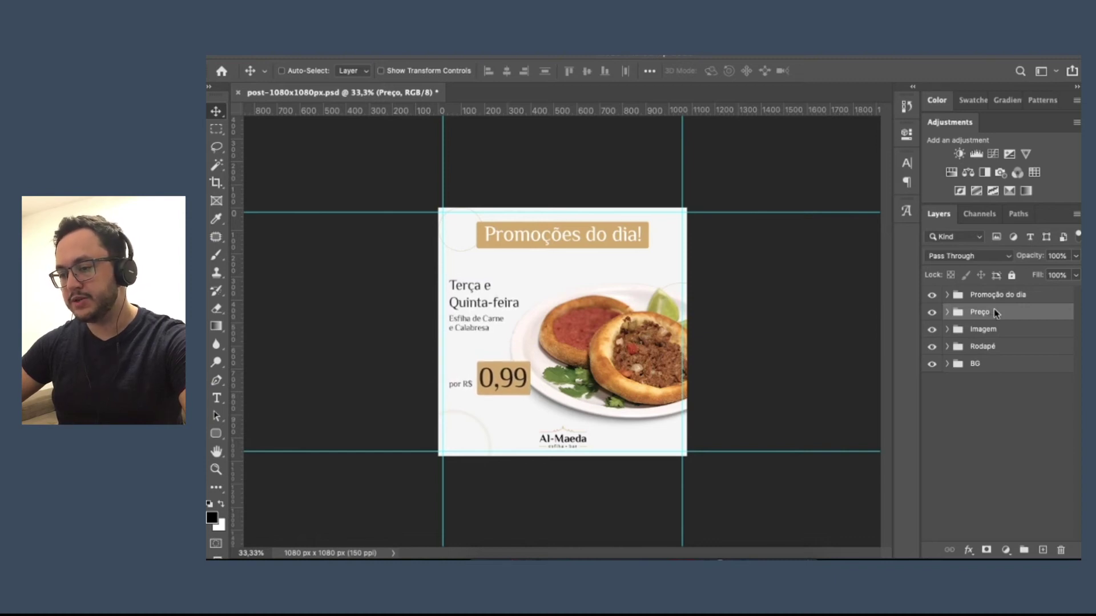
key("Up")
key("Up")
key("Up")
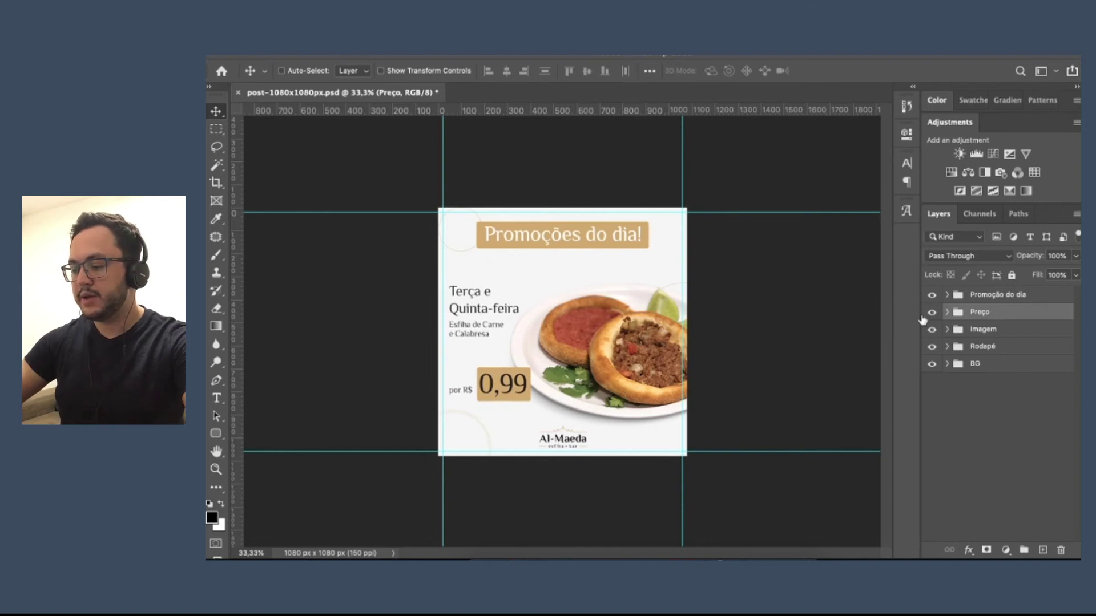
Move the Preço and Imagem groups up together to Y 603,15 px, between the heading and the logo.
key("ctrl+plus")
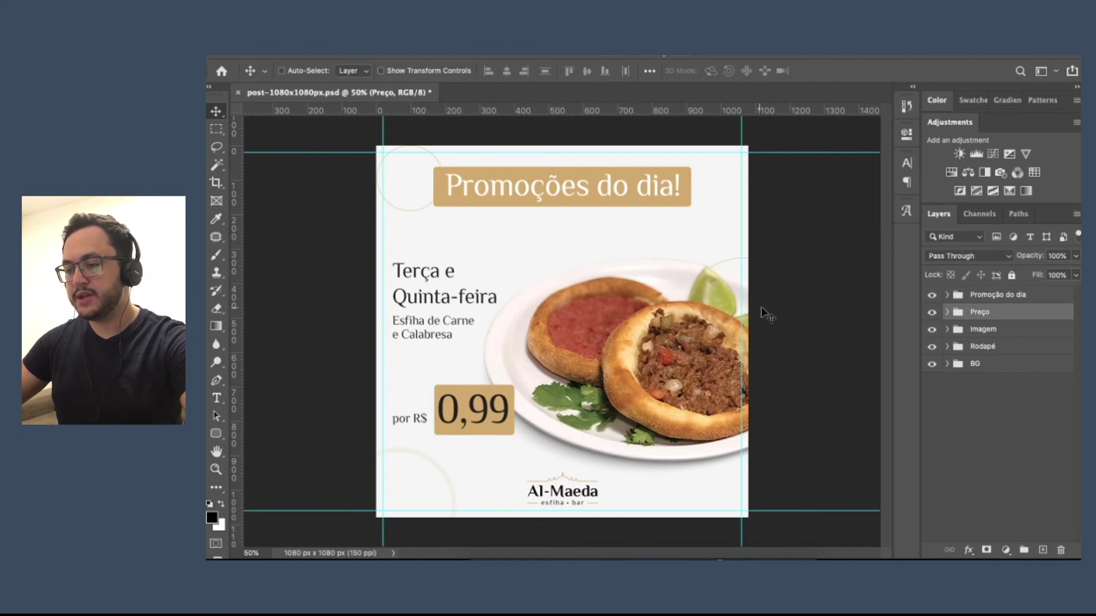
left_click(992, 330, "super")
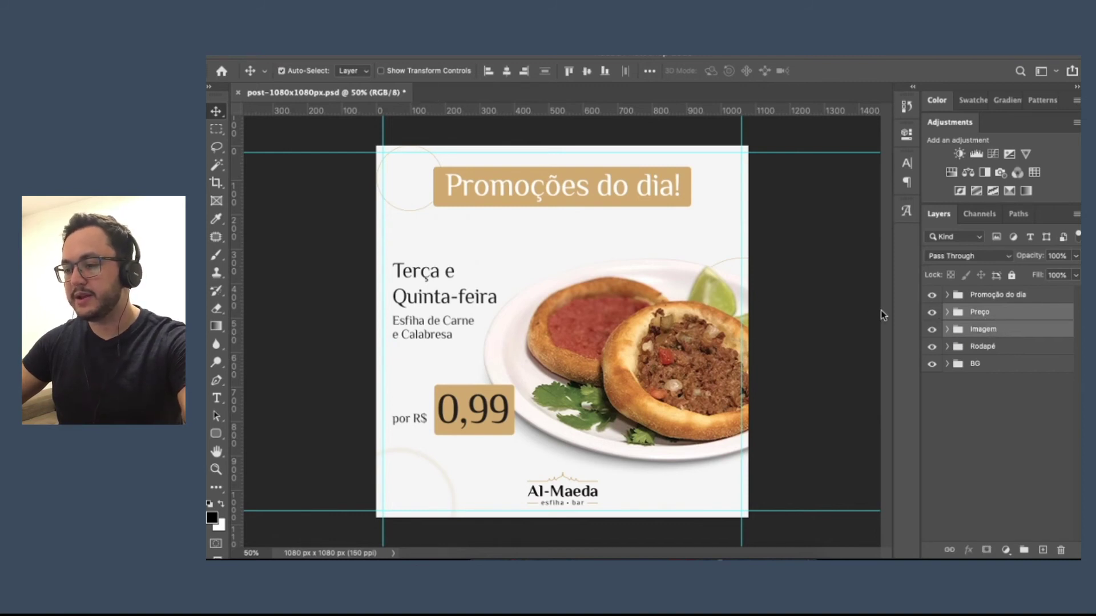
left_click(987, 317)
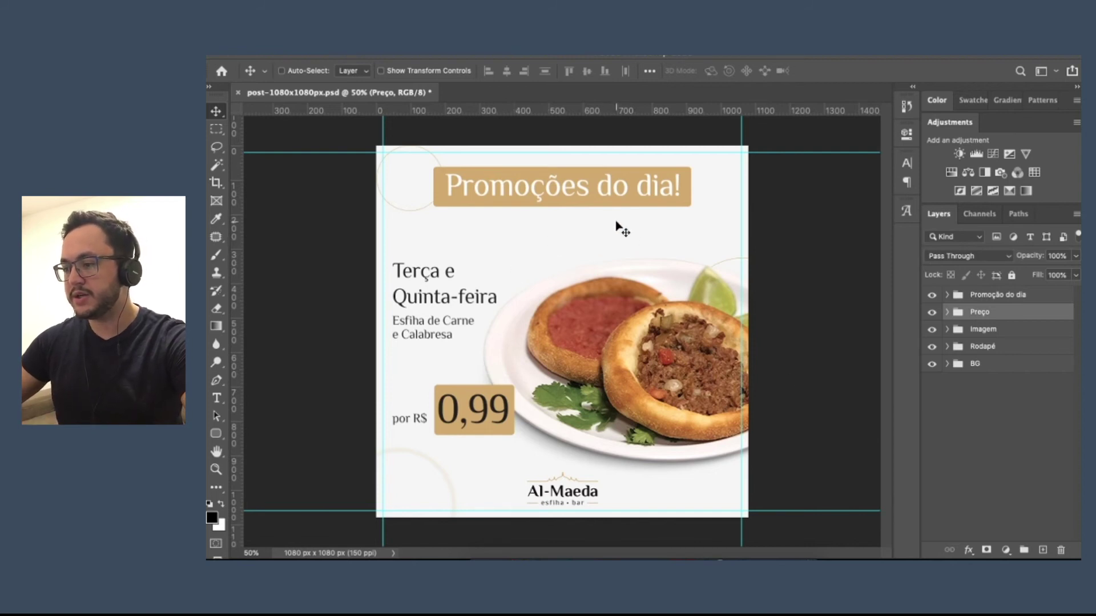
left_click(1004, 331, "super")
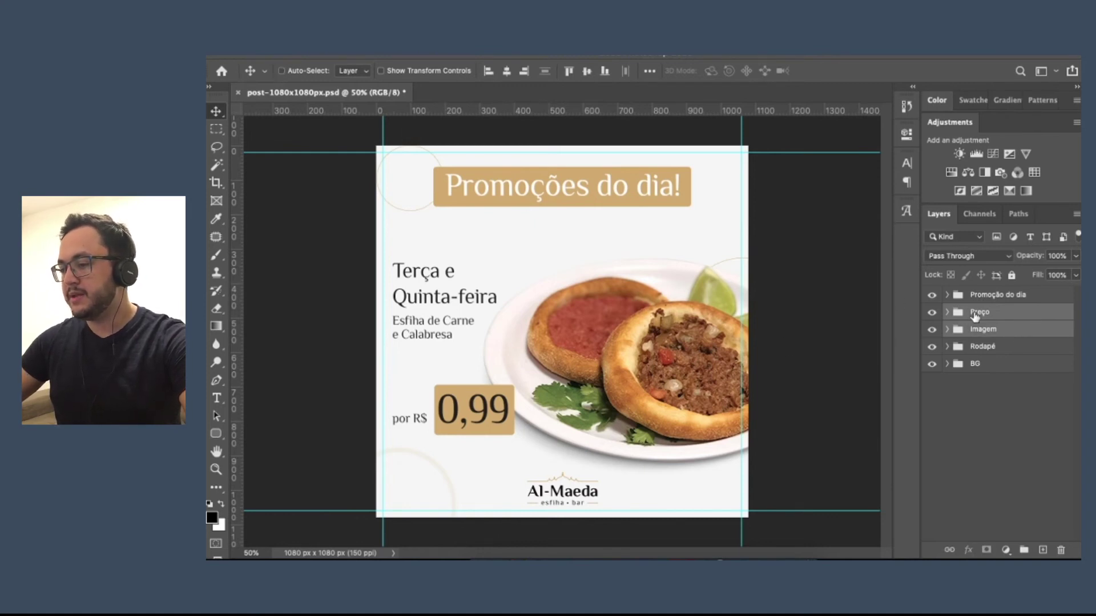
left_click(994, 312)
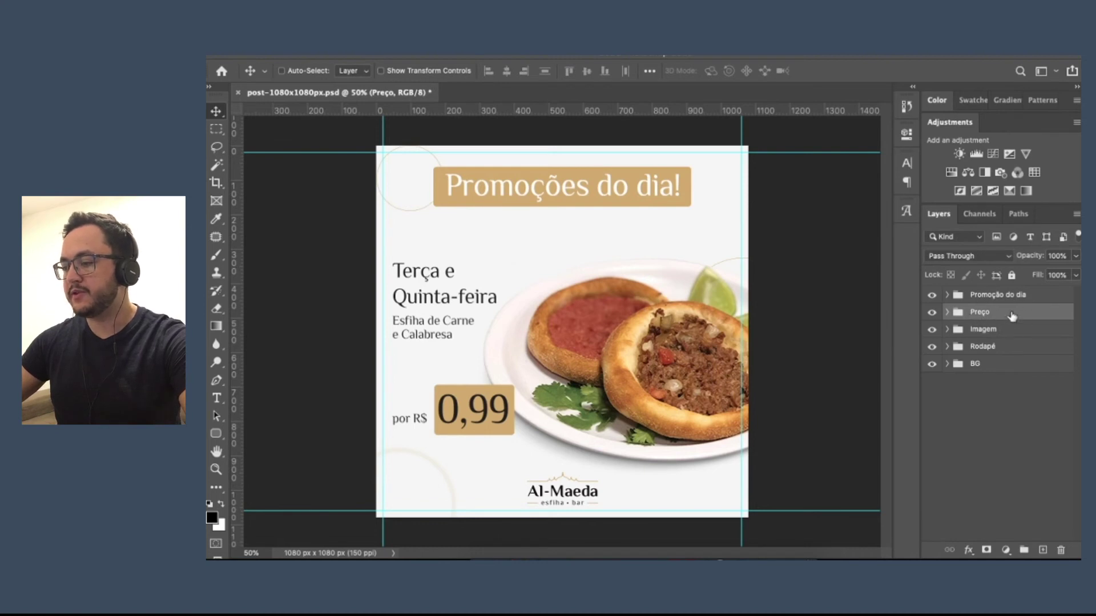
key("ctrl")
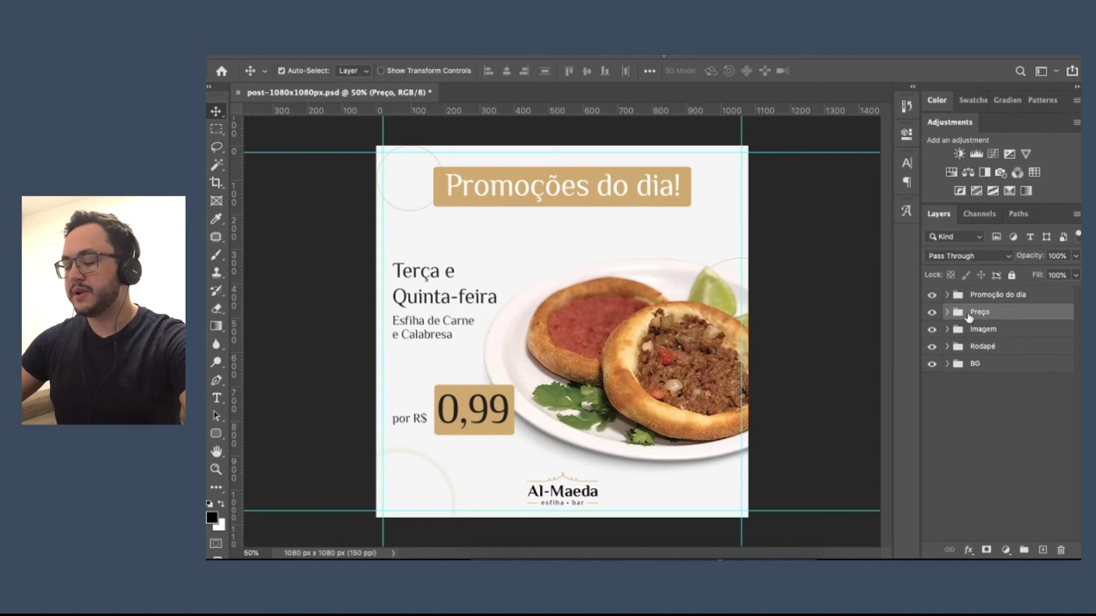
left_click(1009, 334, "ctrl")
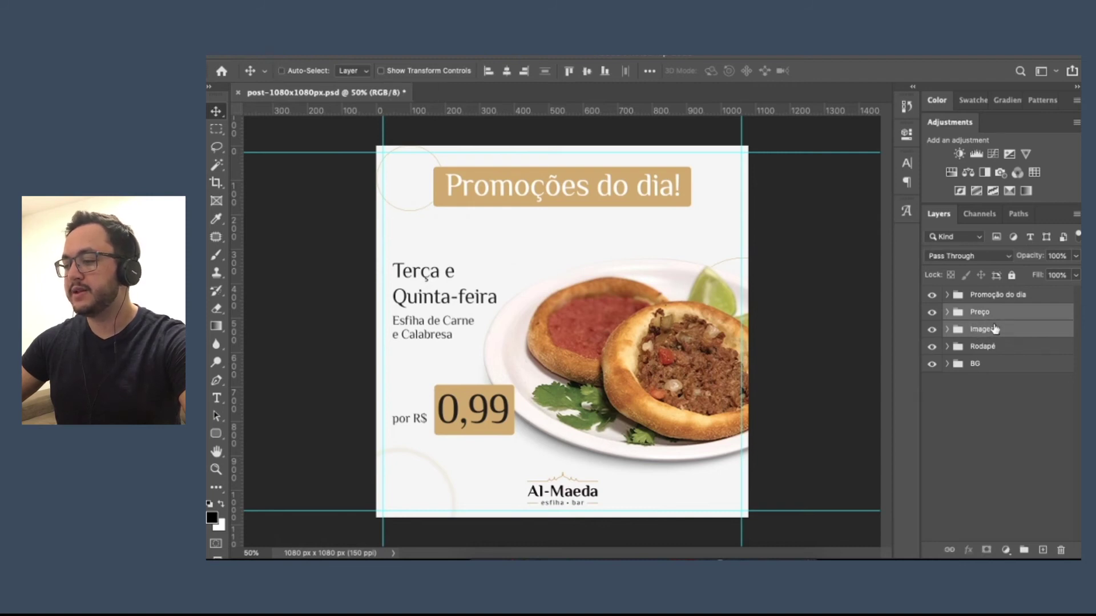
key("ctrl")
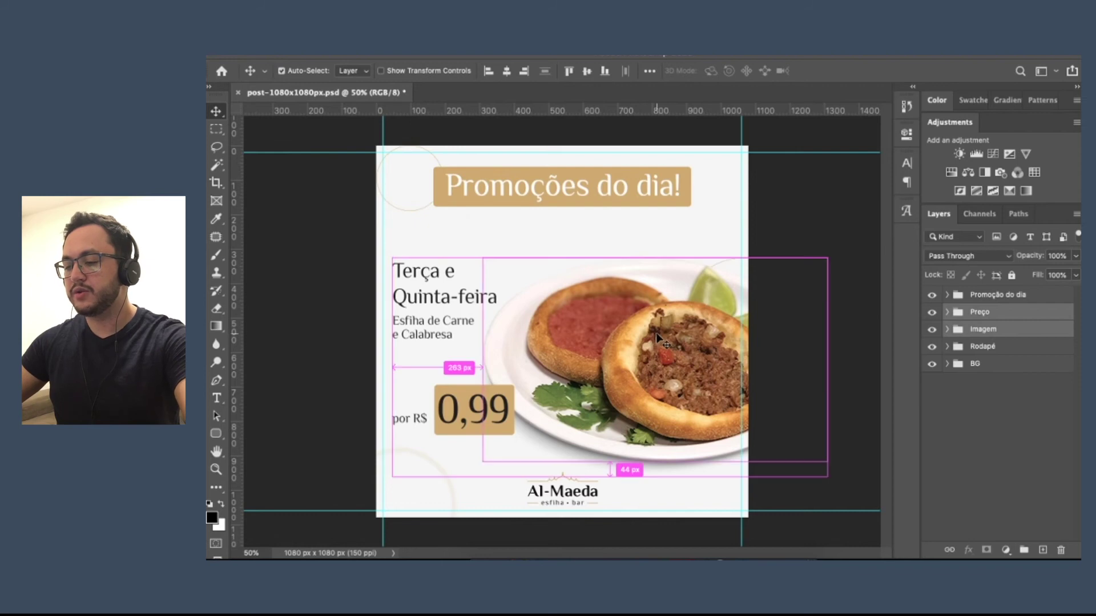
key("ctrl+t")
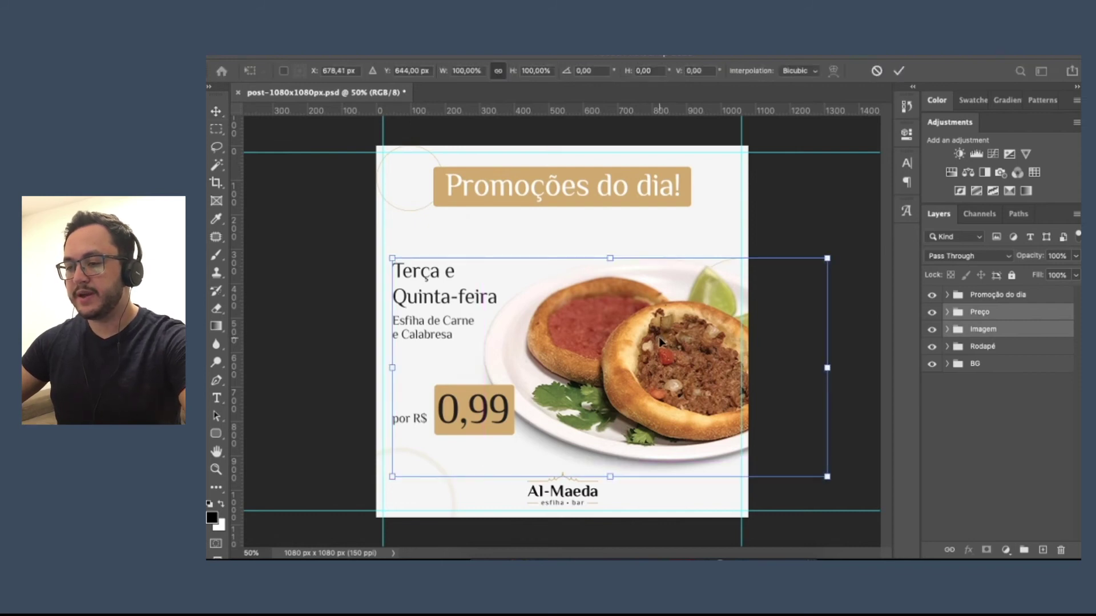
left_click_drag(628, 373, 629, 364)
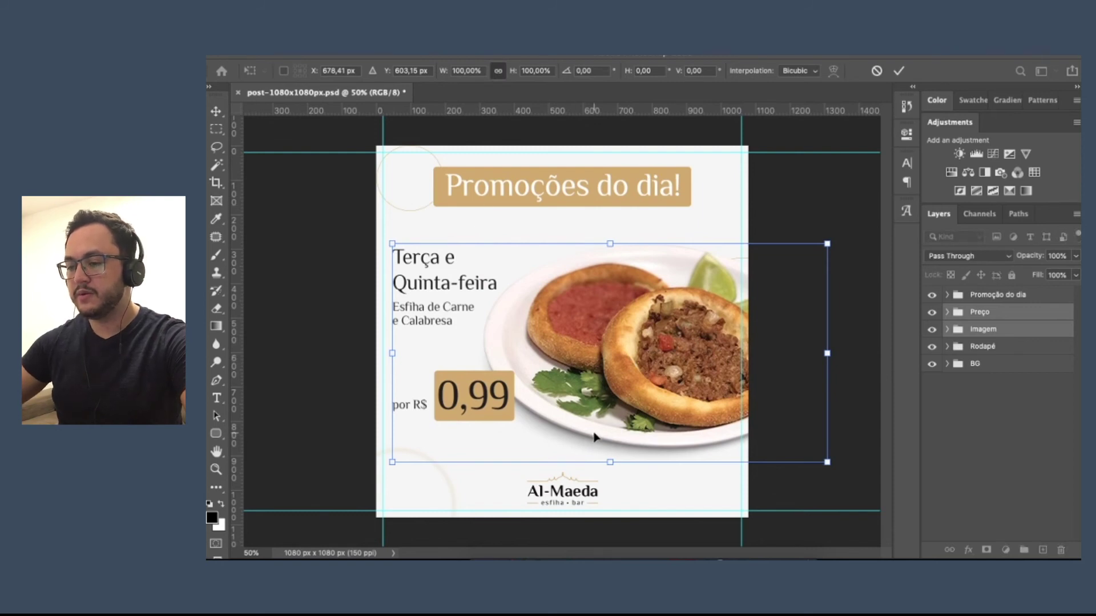
key("Return")
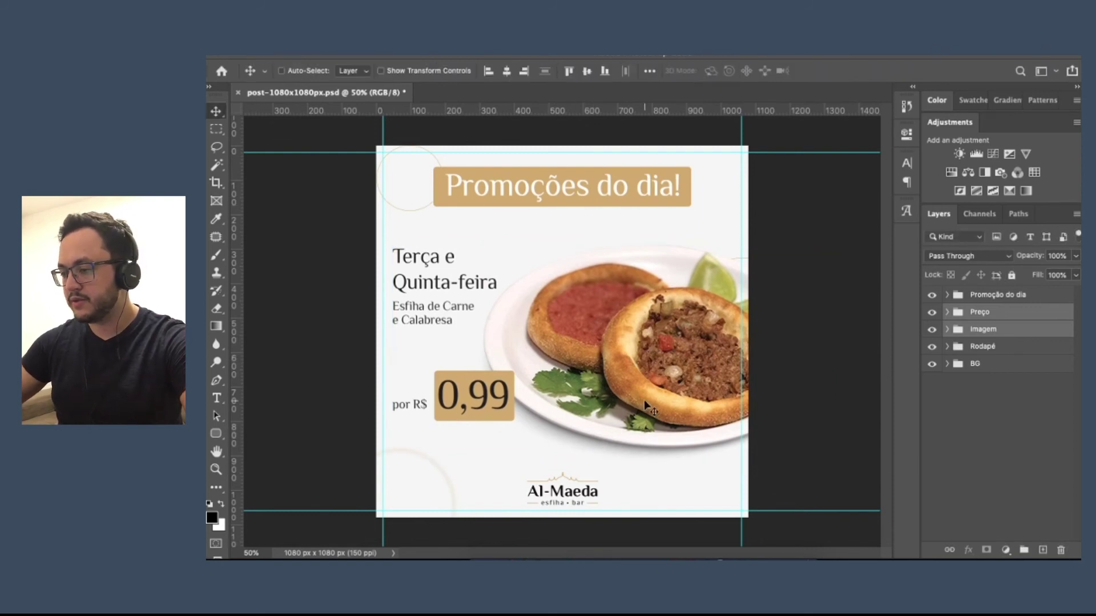
Nudge the Imagem group alone slightly up relative to the description and price.
left_click(1005, 330)
key("Up")
key("Up")
key("Up")
key("Up")
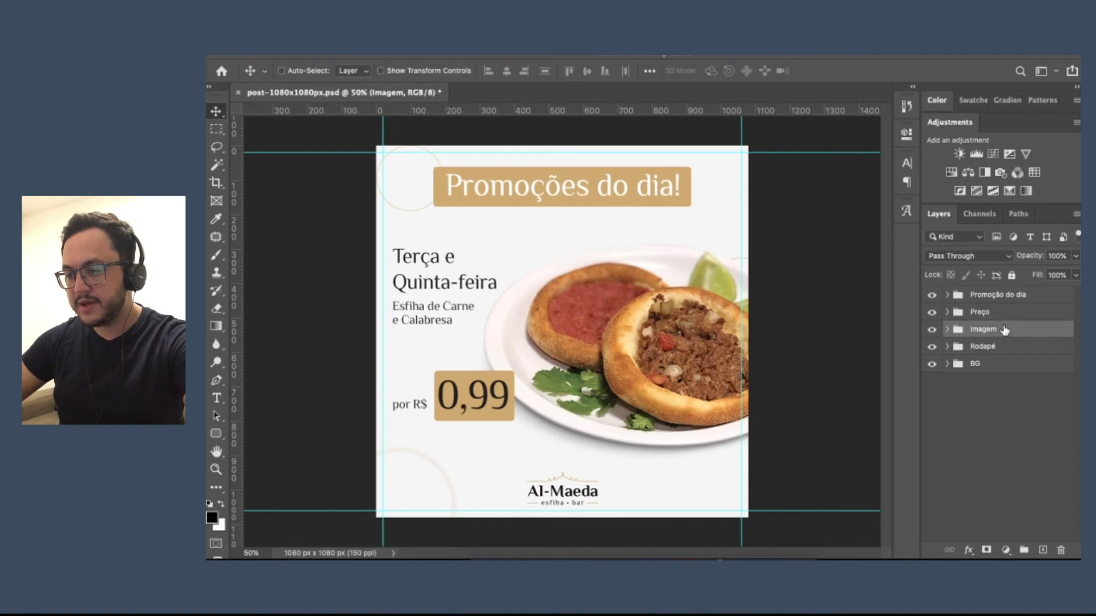
key("Up")
key("Up")
key("Up")
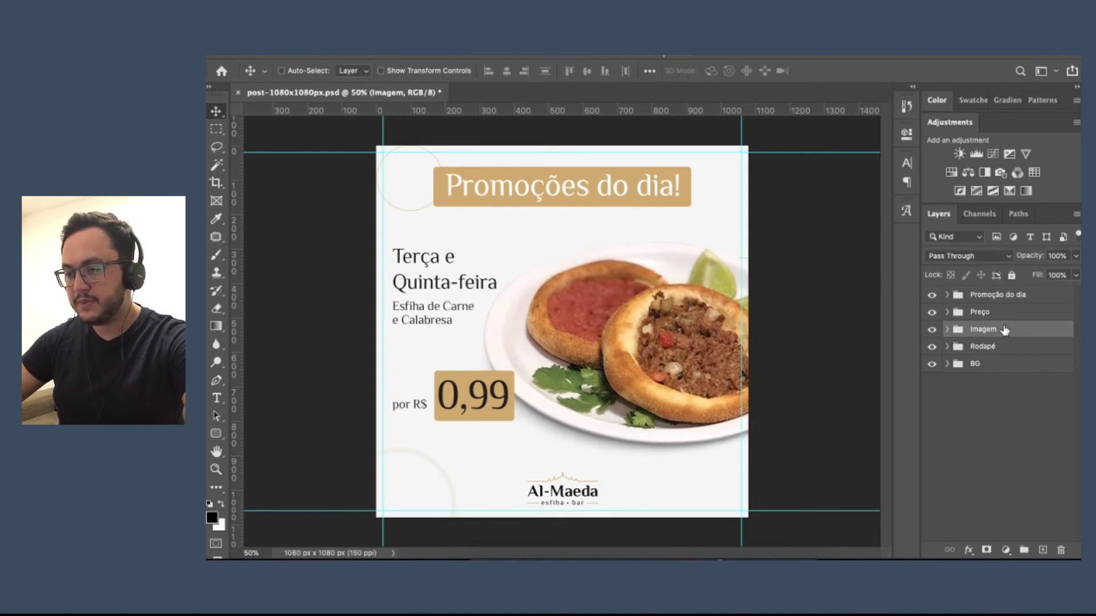
key("Up")
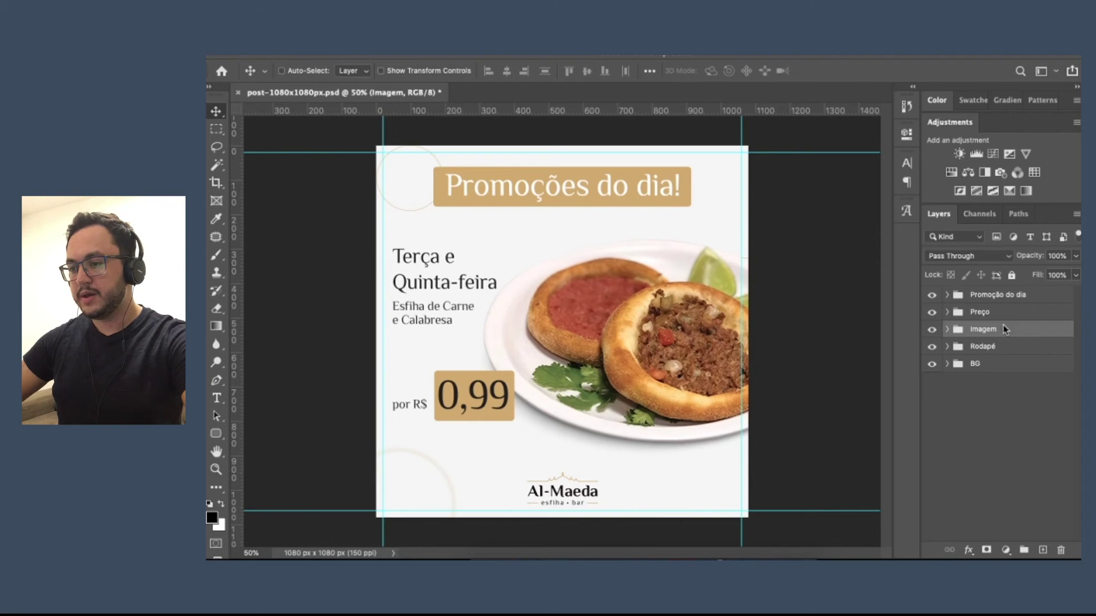
Examine the post's overall layout and the spacing between the texts and the plate image, close up and at reduced size.
key("ctrl+minus")
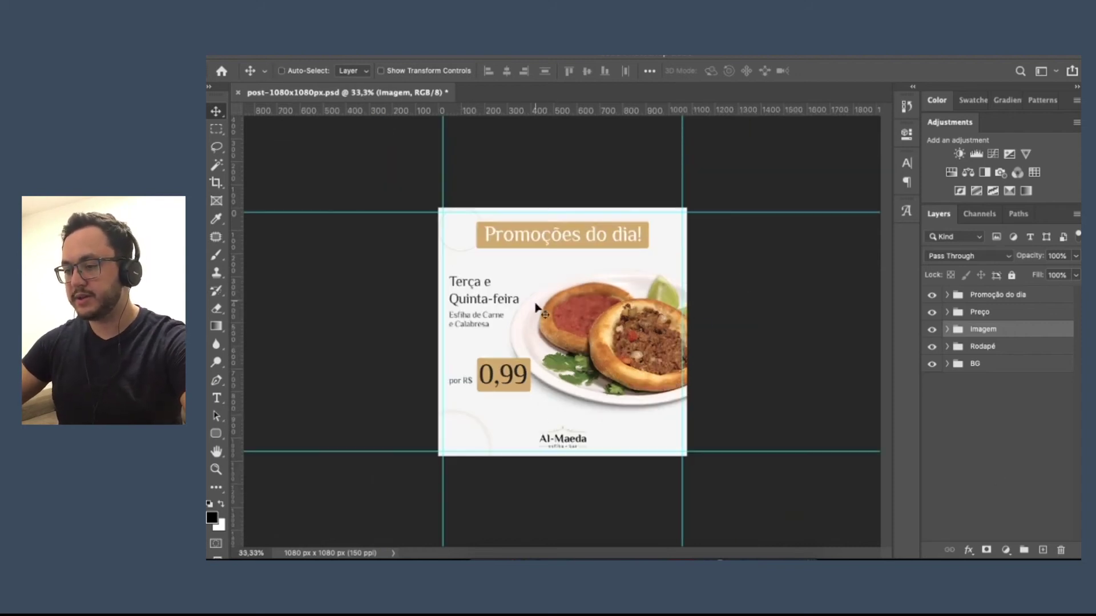
key("ctrl+plus")
key("ctrl+plus")
key("ctrl+plus")
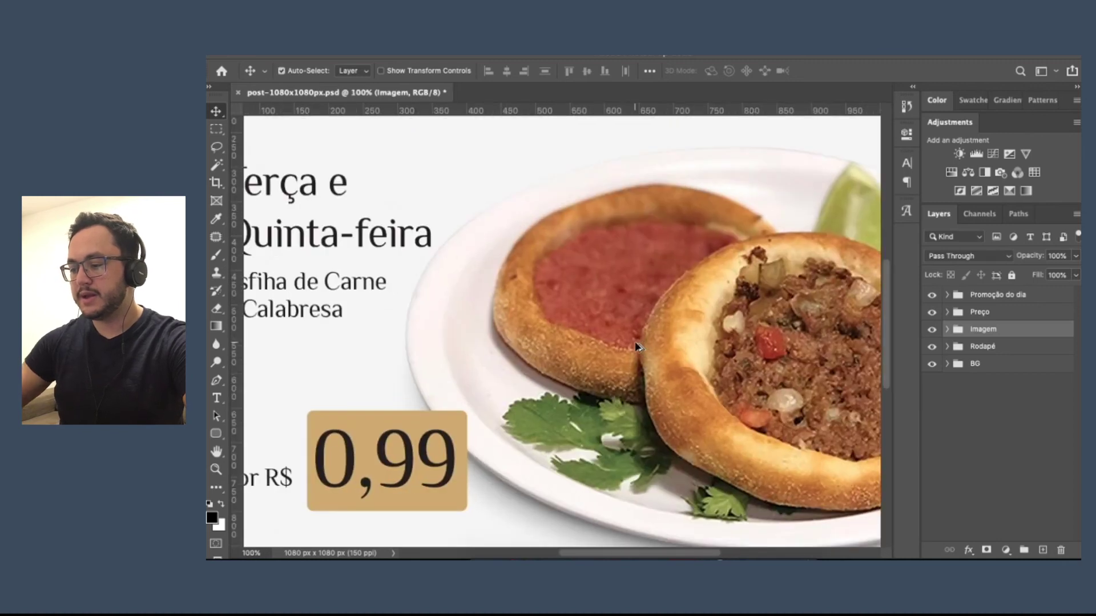
key("ctrl+minus")
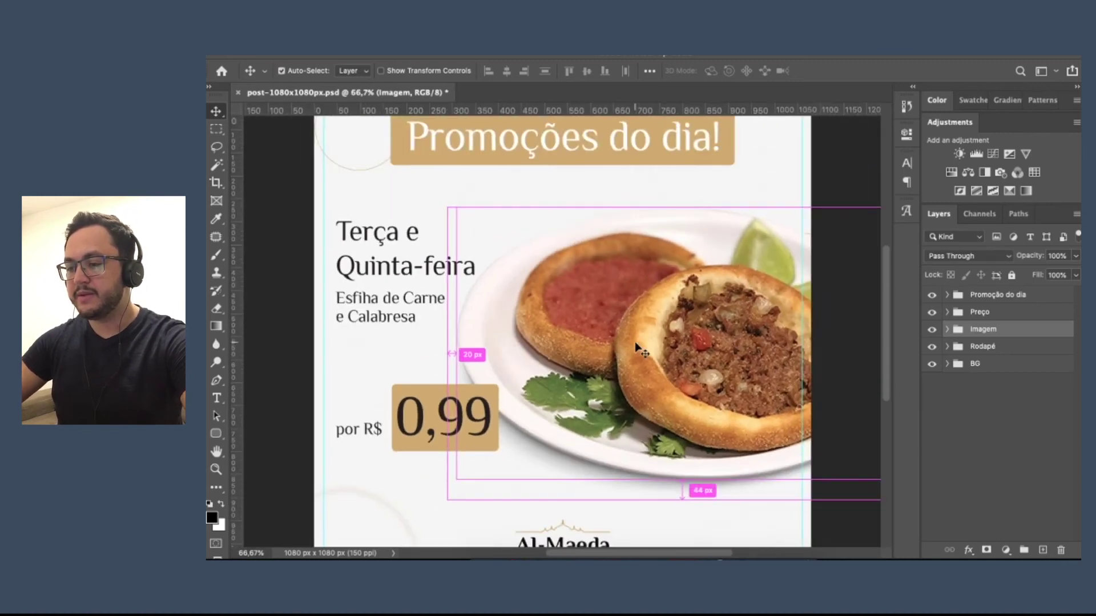
key("ctrl+minus")
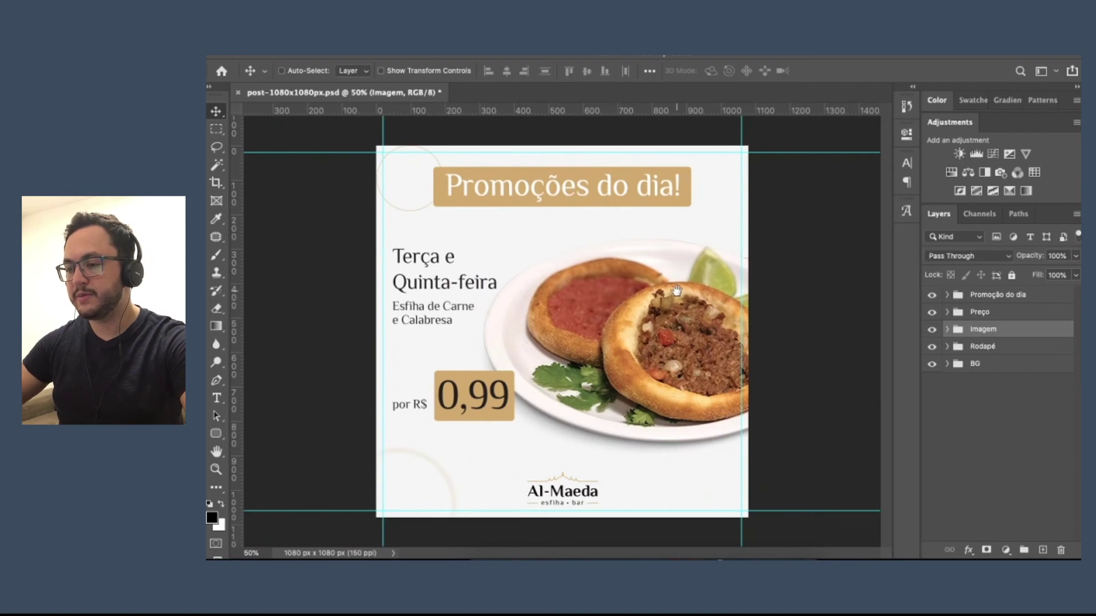
key("ctrl")
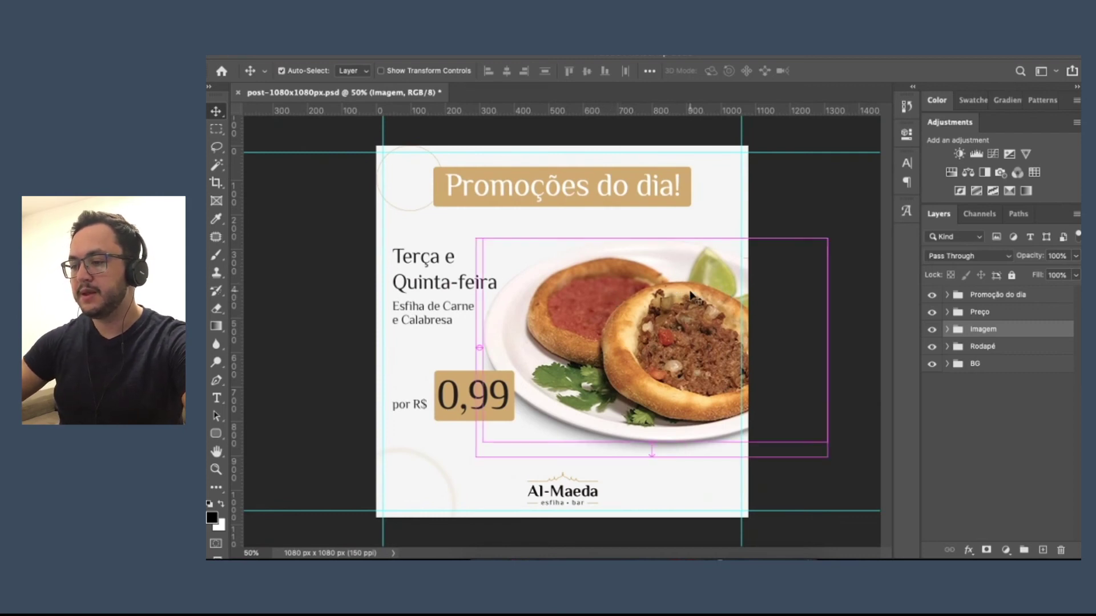
key("ctrl+minus")
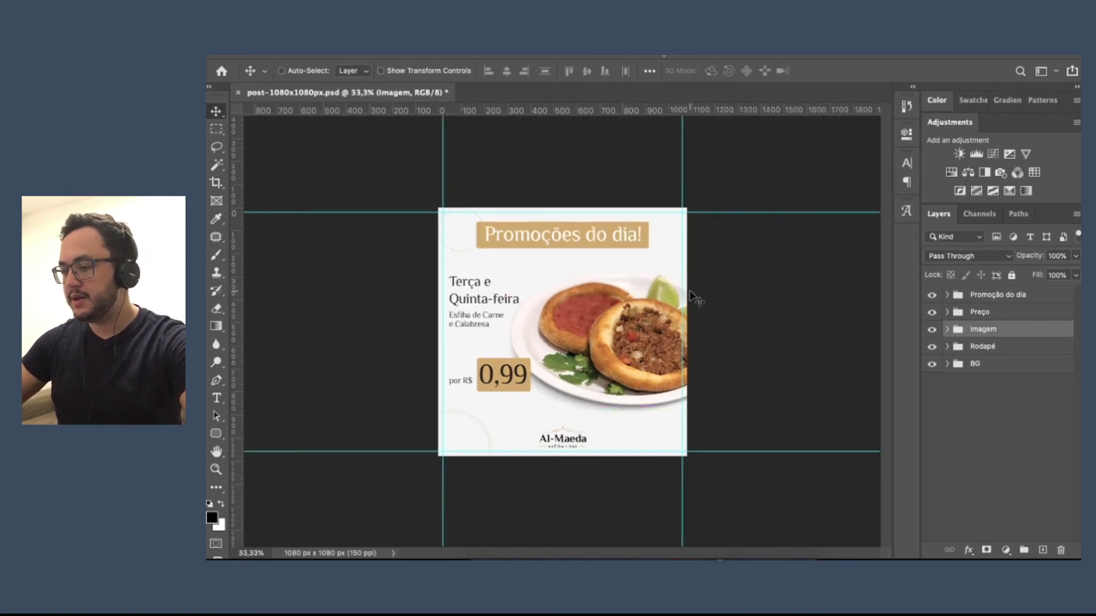
Move the Ellipse 2 copy circle in the BG group so it peeks out behind the plate's upper right edge.
left_click(947, 347)
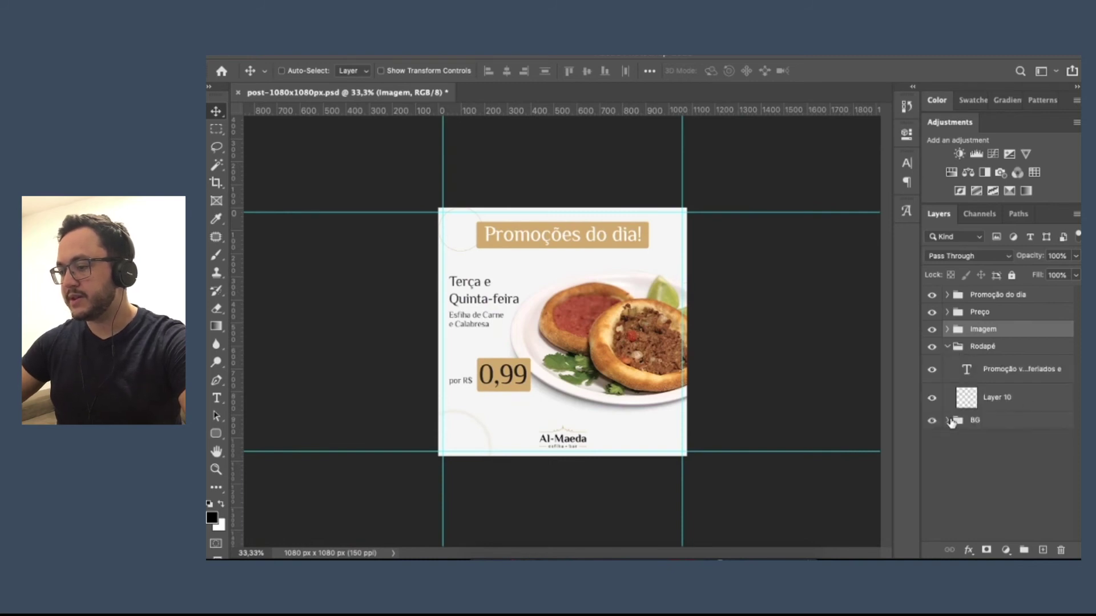
left_click(948, 421)
left_click(947, 347)
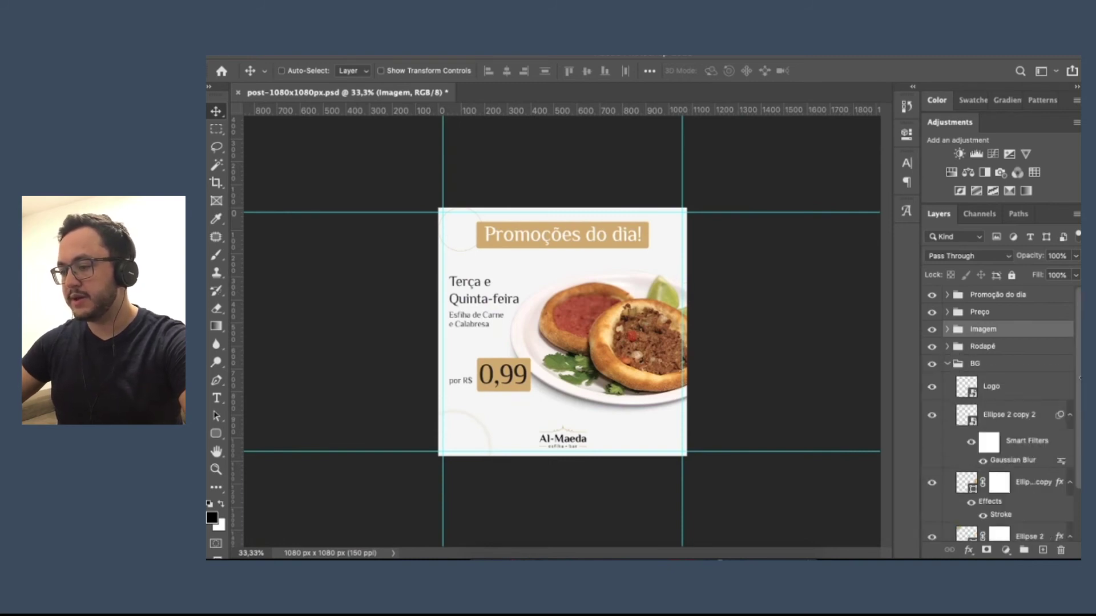
left_click_drag(1079, 381, 1080, 439)
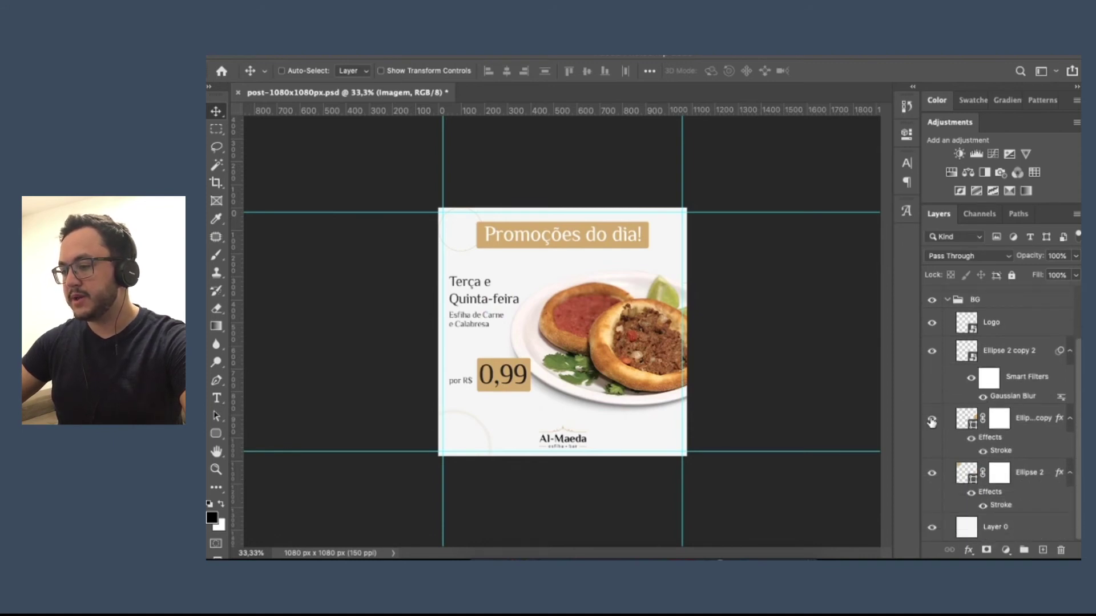
left_click(1022, 418)
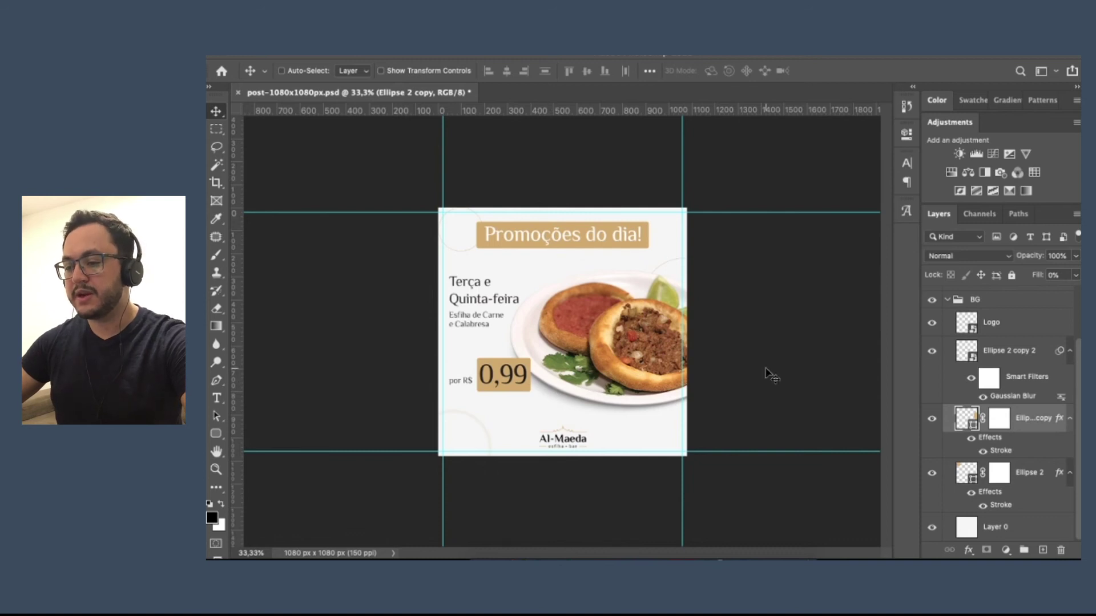
left_click(948, 300)
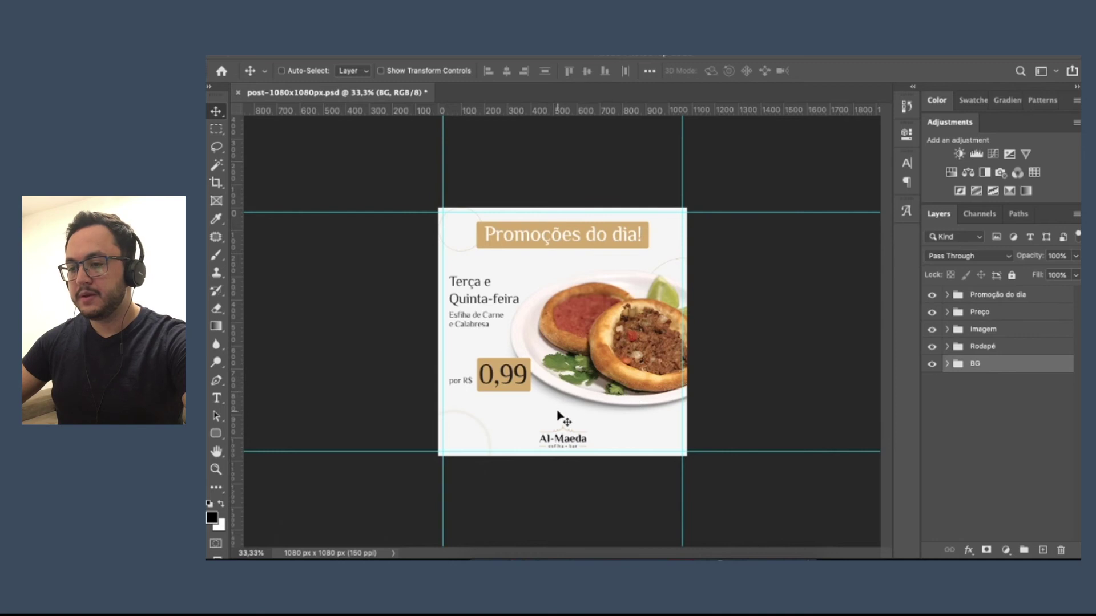
Nudge the Preço and Imagem groups together slightly down between the heading and the logo.
left_click(996, 314)
left_click(996, 330, "shift")
key("Down")
key("Down")
key("Down")
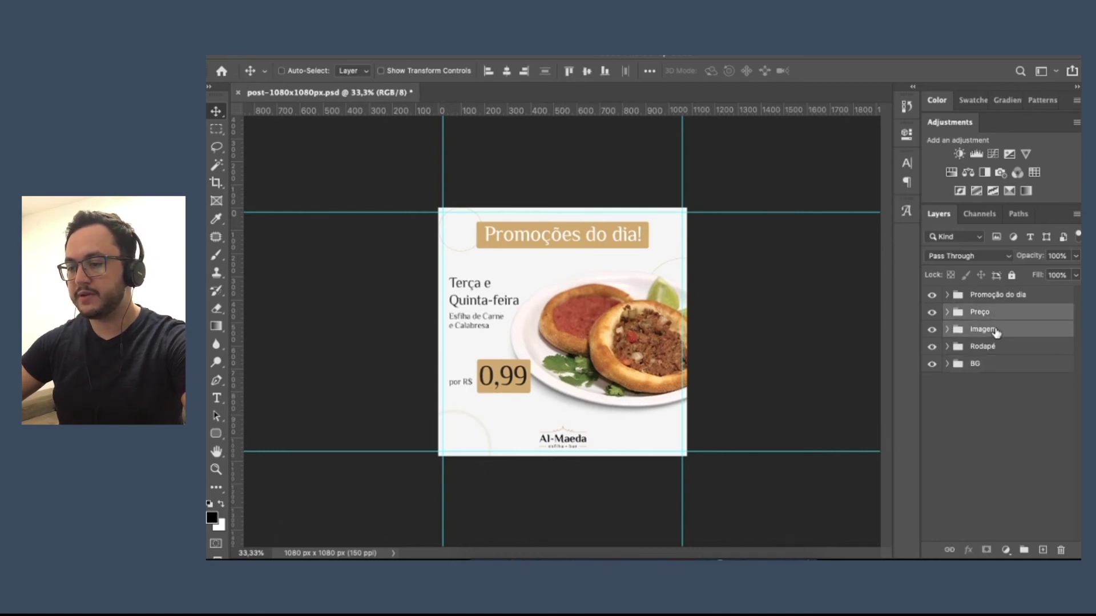
key("Down")
key("Down")
key("Down")
key("Down")
key("Down")
key("super+plus")
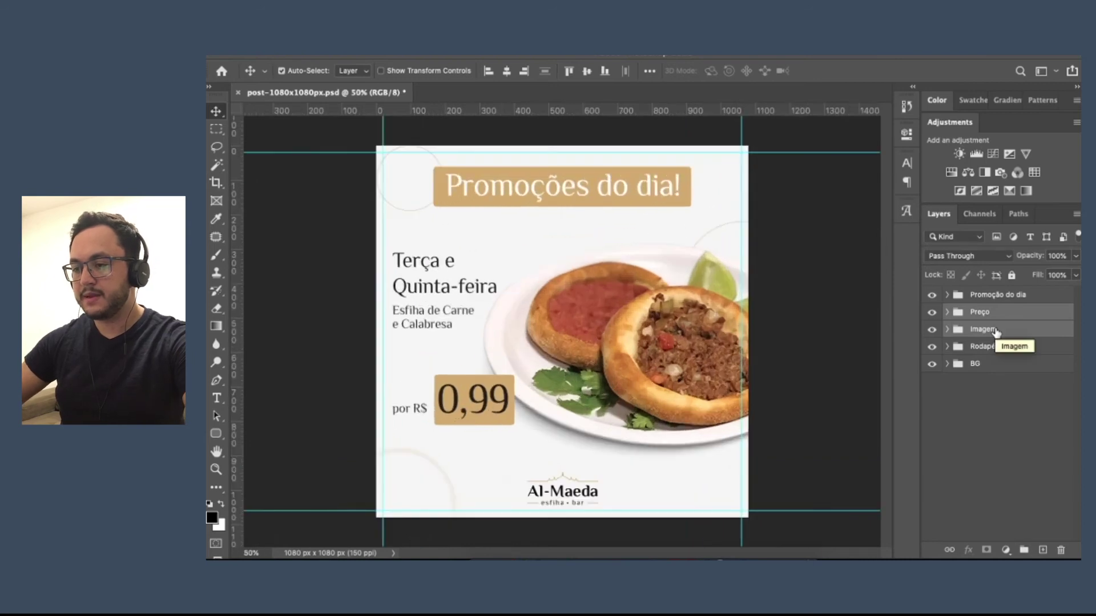
key("Down")
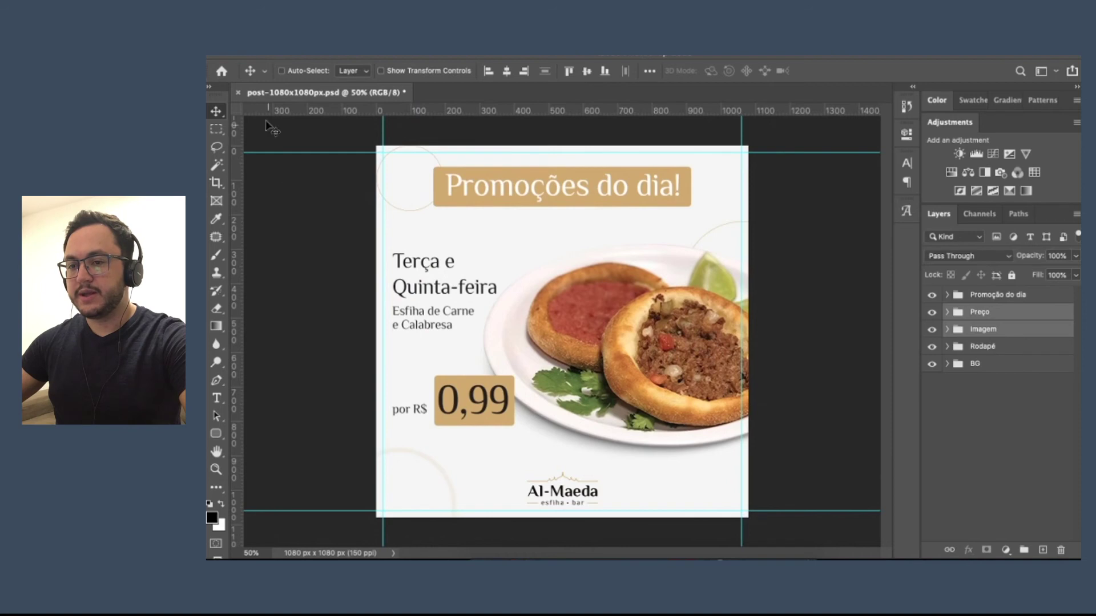
Save the post's PSD file with Maximize Compatibility enabled.
key("super")
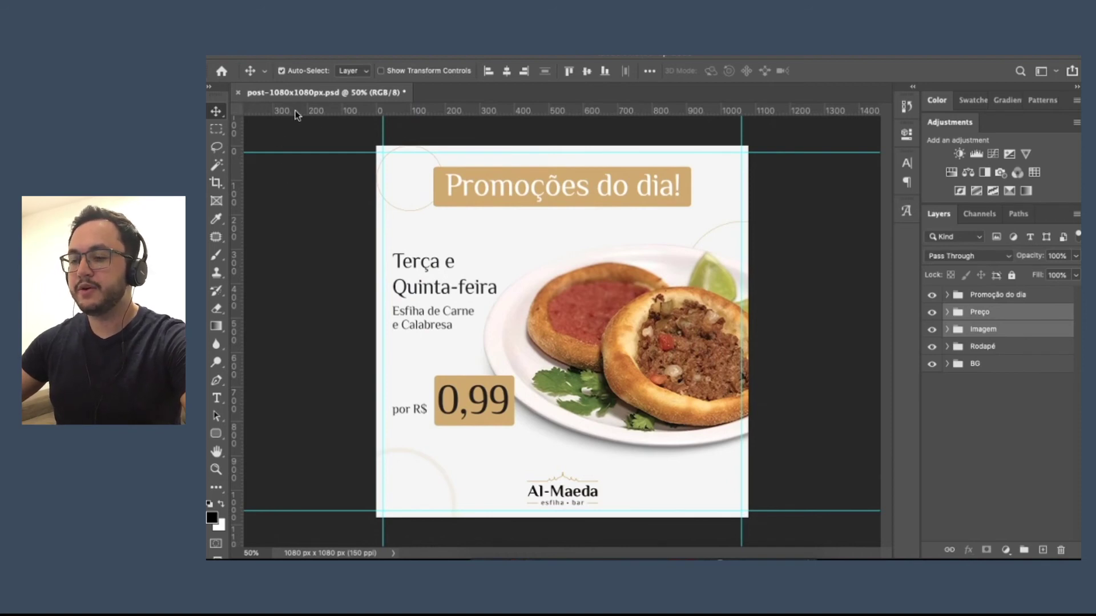
key("super+s")
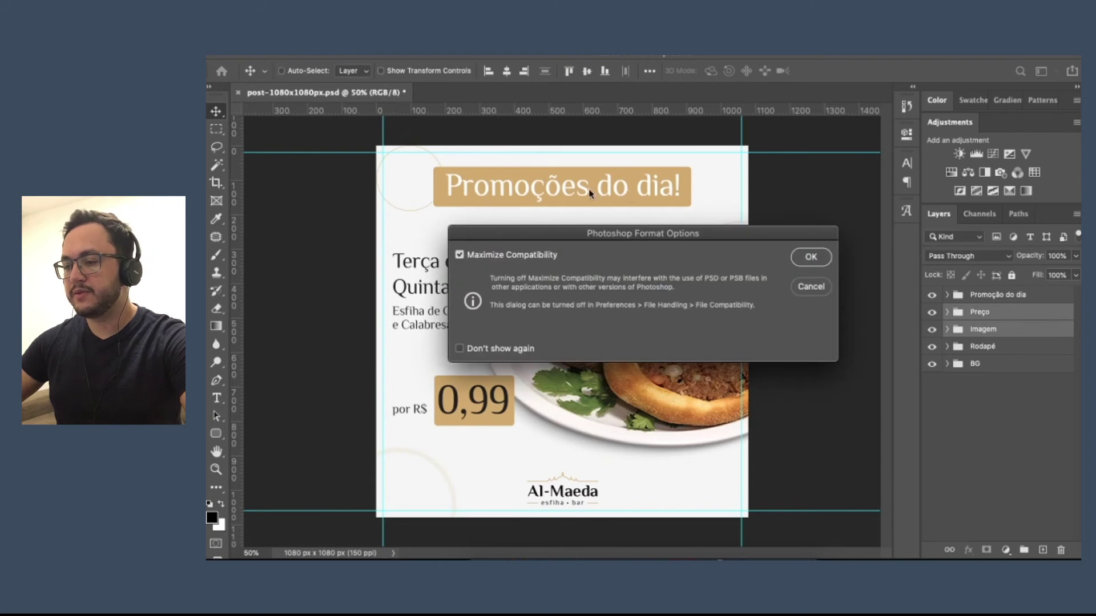
left_click(809, 256)
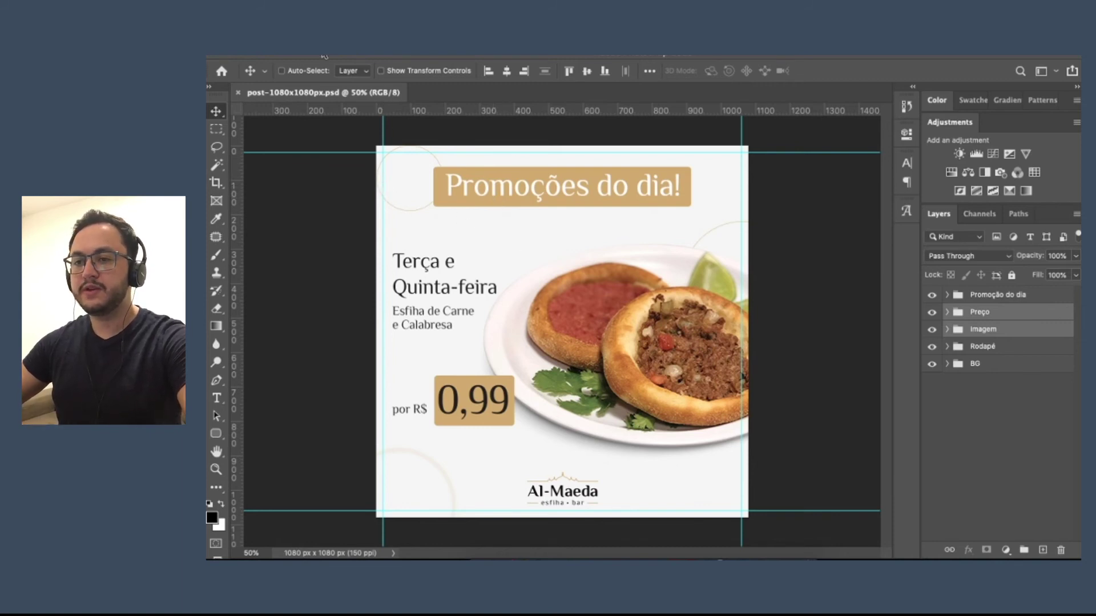
Start exporting the post with Save for Web (Legacy).
left_click(311, 39)
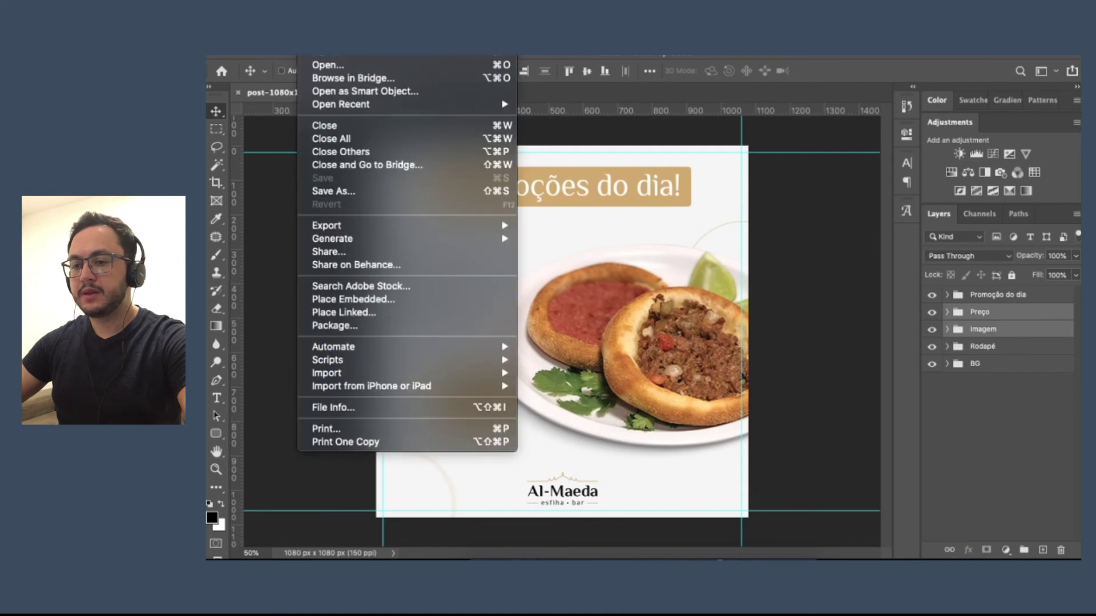
mouse_move(437, 228)
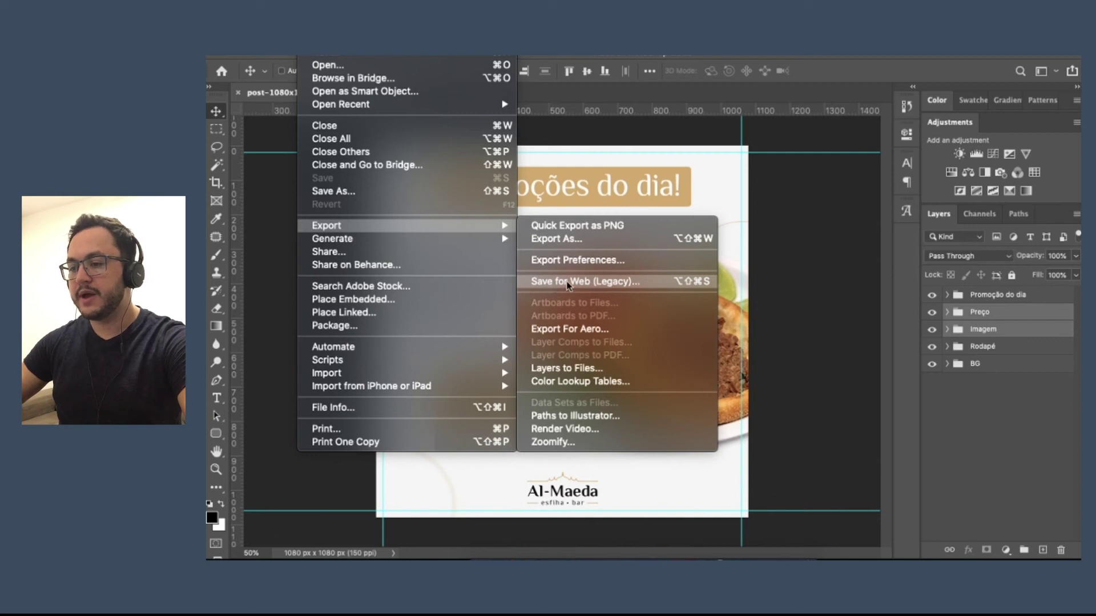
left_click(581, 282)
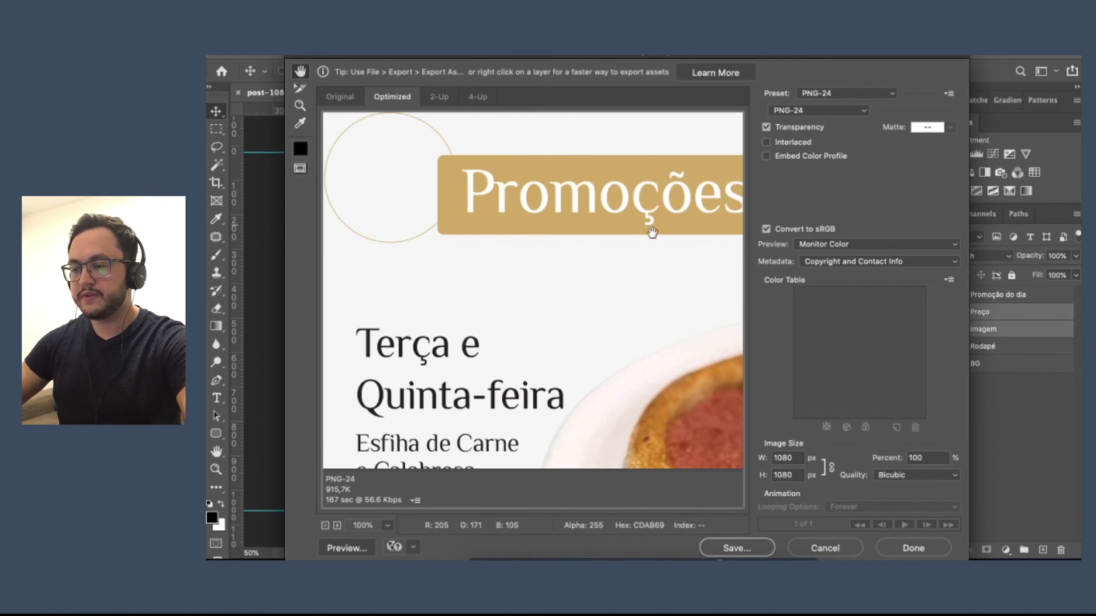
Examine the optimized preview of the heading, description, price, plate and logo at 100%.
left_click_drag(658, 245, 656, 154)
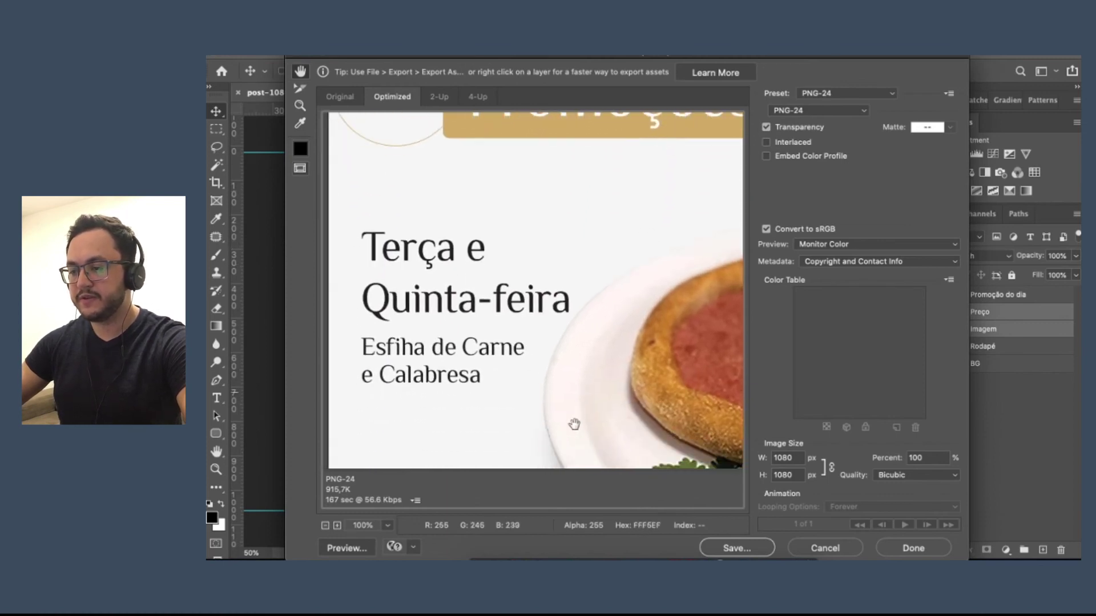
left_click_drag(575, 420, 580, 142)
left_click_drag(628, 277, 357, 250)
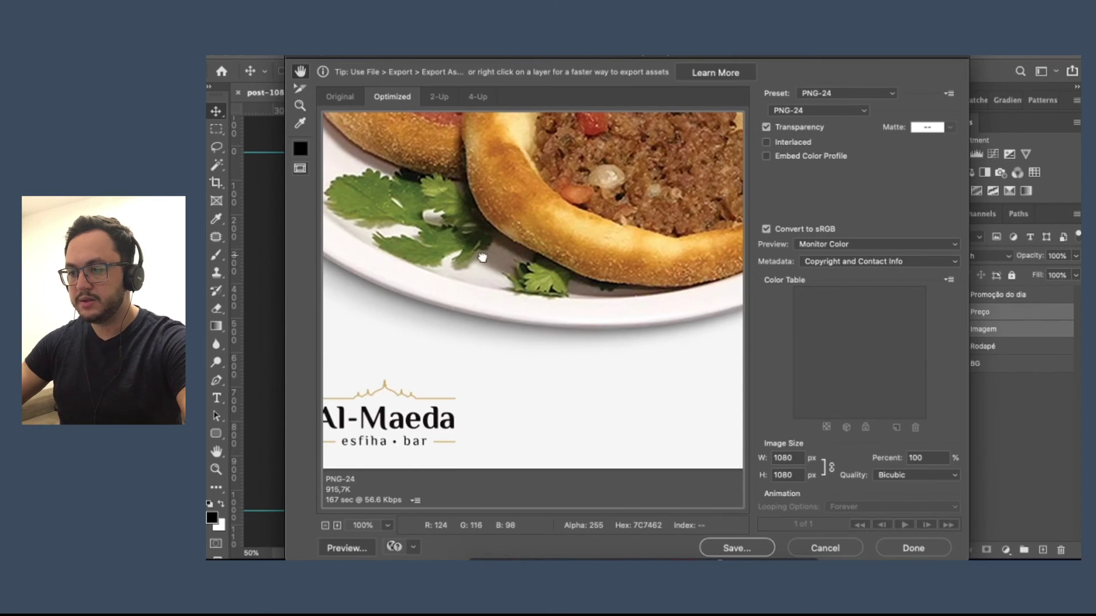
left_click_drag(481, 256, 488, 371)
left_click_drag(495, 153, 508, 383)
left_click_drag(394, 222, 636, 249)
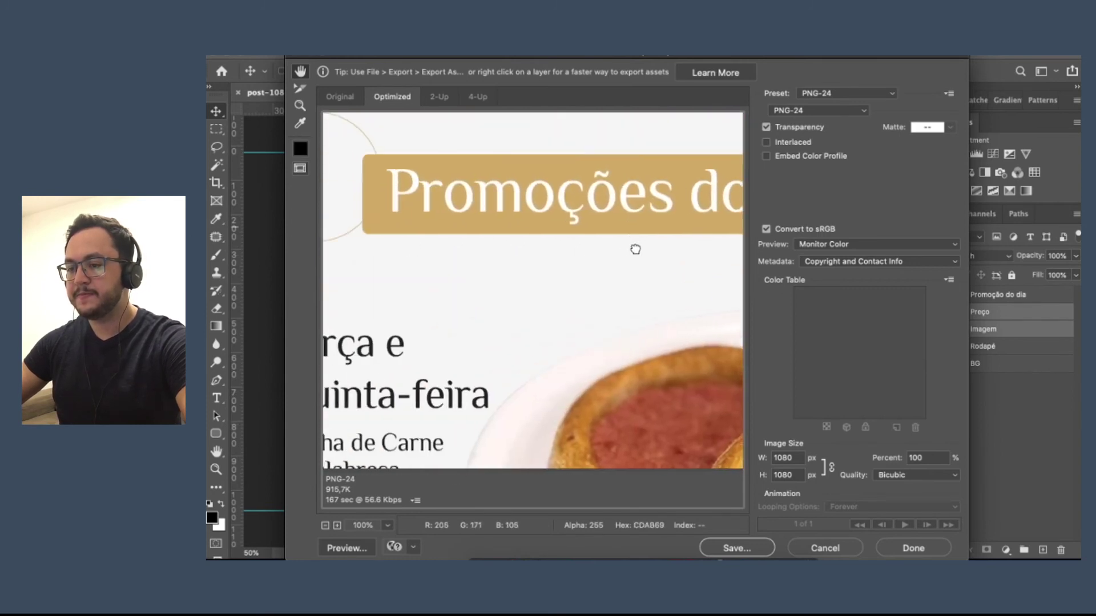
left_click_drag(534, 212, 603, 212)
left_click_drag(528, 328, 542, 114)
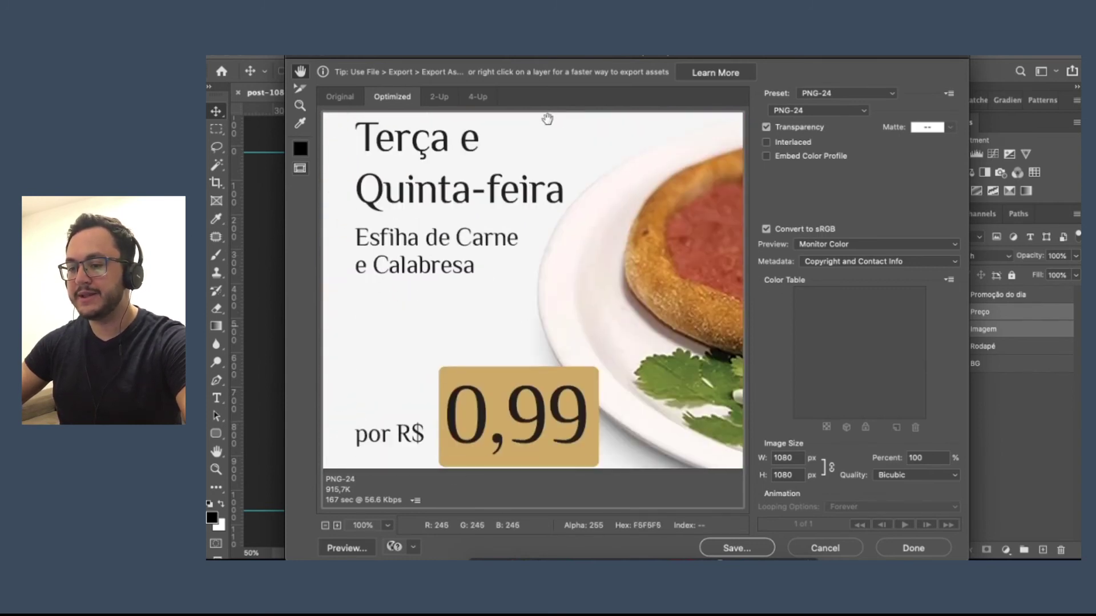
left_click_drag(502, 375, 508, 459)
left_click_drag(488, 260, 492, 385)
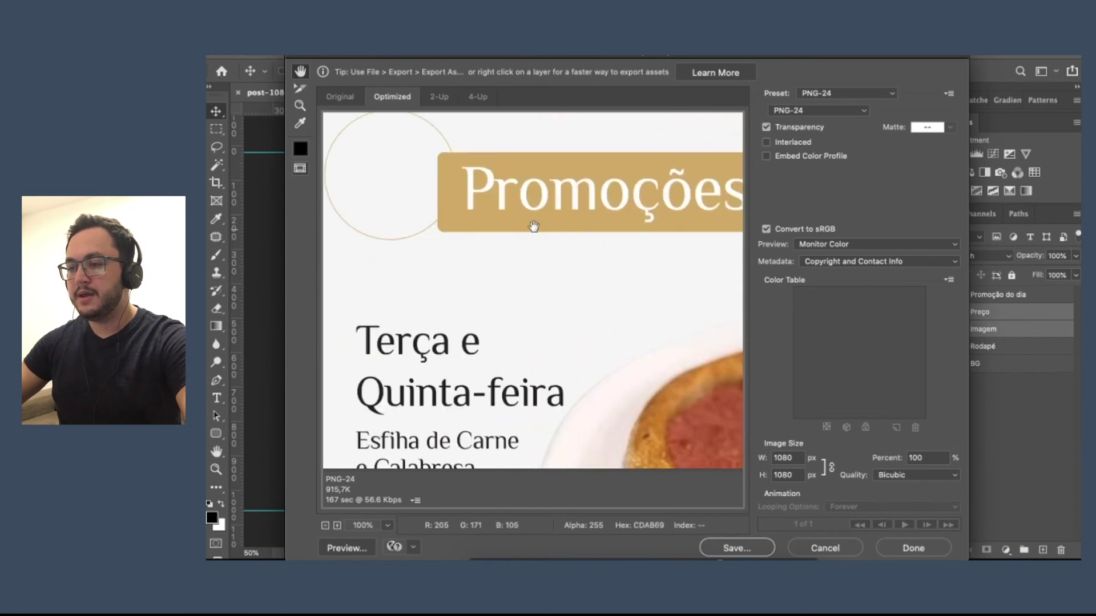
left_click_drag(605, 284, 660, 294)
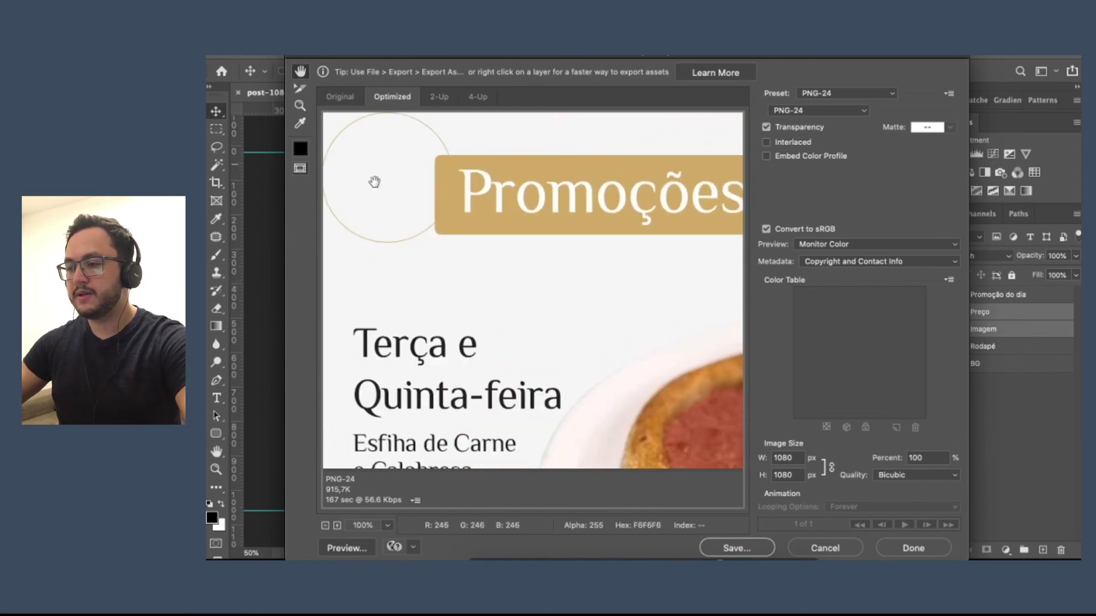
Try JPEG as the export format for the post.
left_click(815, 111)
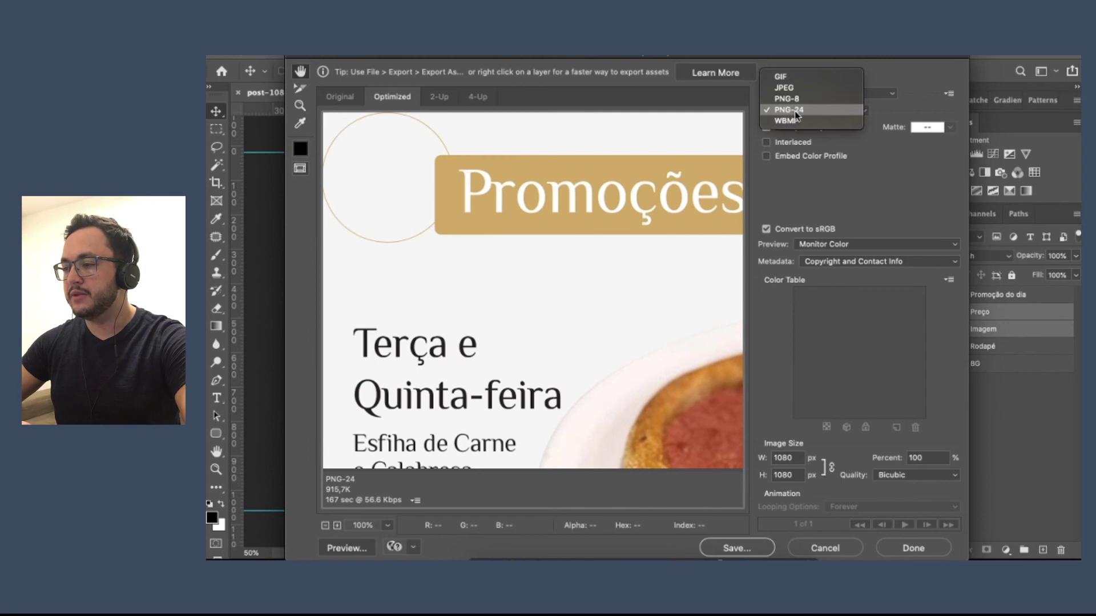
left_click(925, 110)
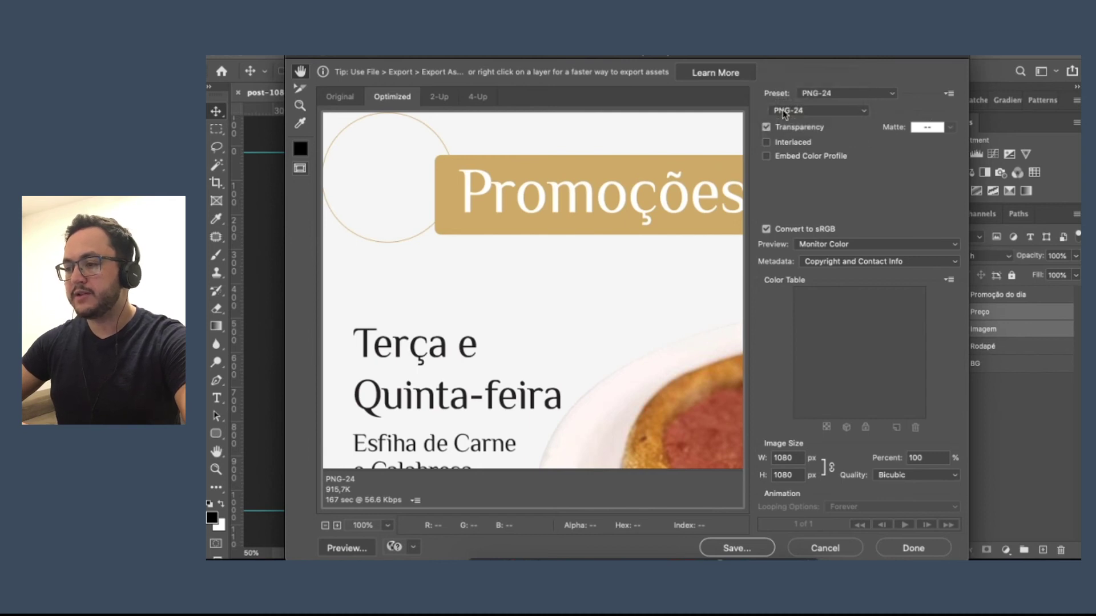
left_click(783, 111)
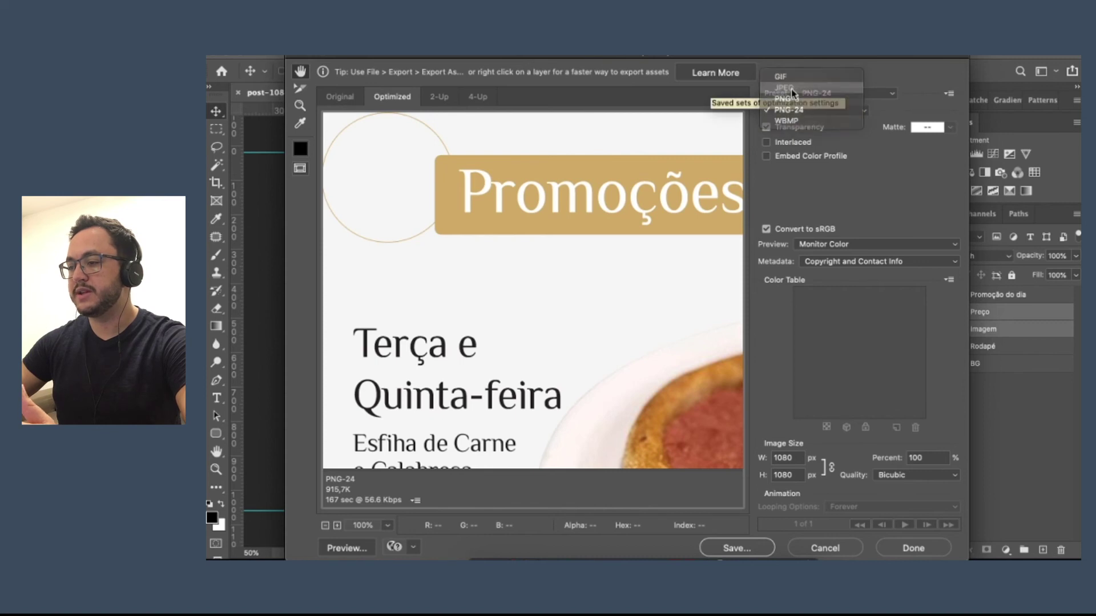
left_click(791, 88)
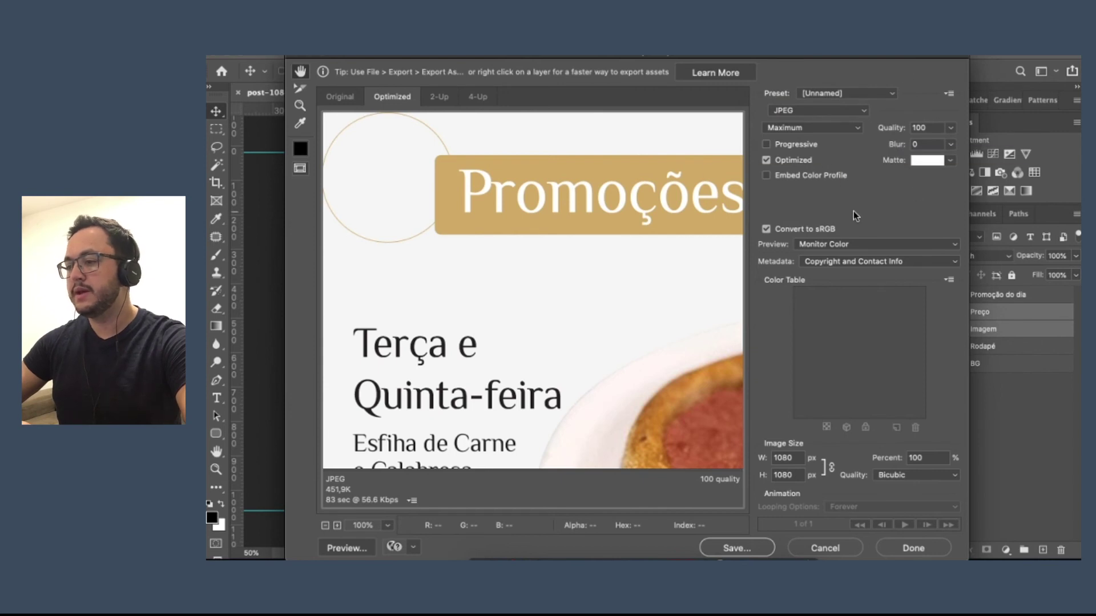
Set the export format to PNG-24 and save the image as post-1080x1080px.png in the Mesa folder.
left_click(784, 112)
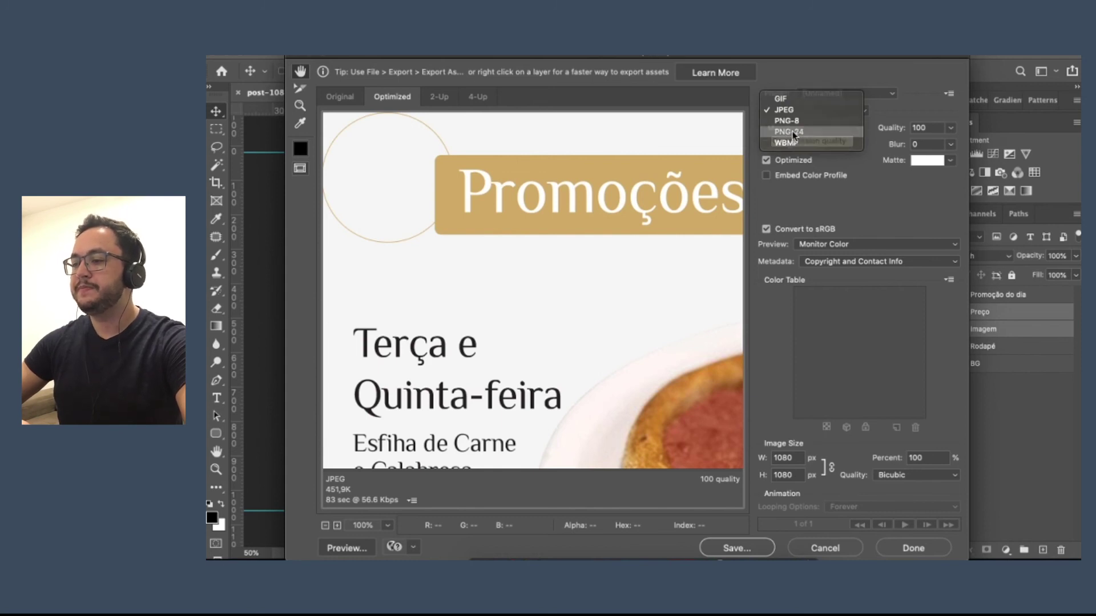
left_click(795, 133)
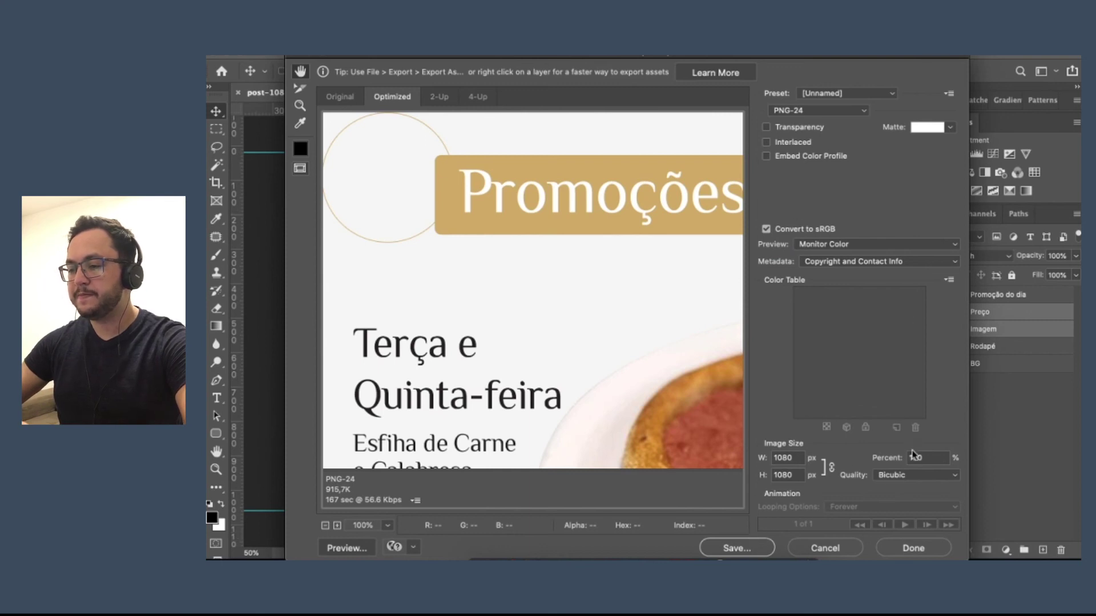
double_click(914, 457)
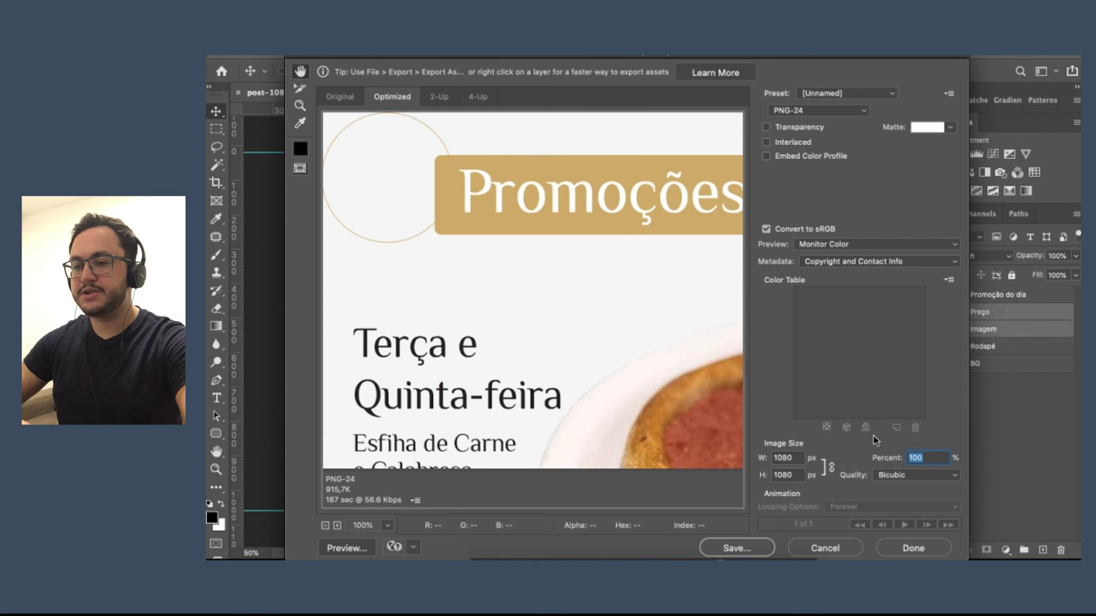
left_click(736, 548)
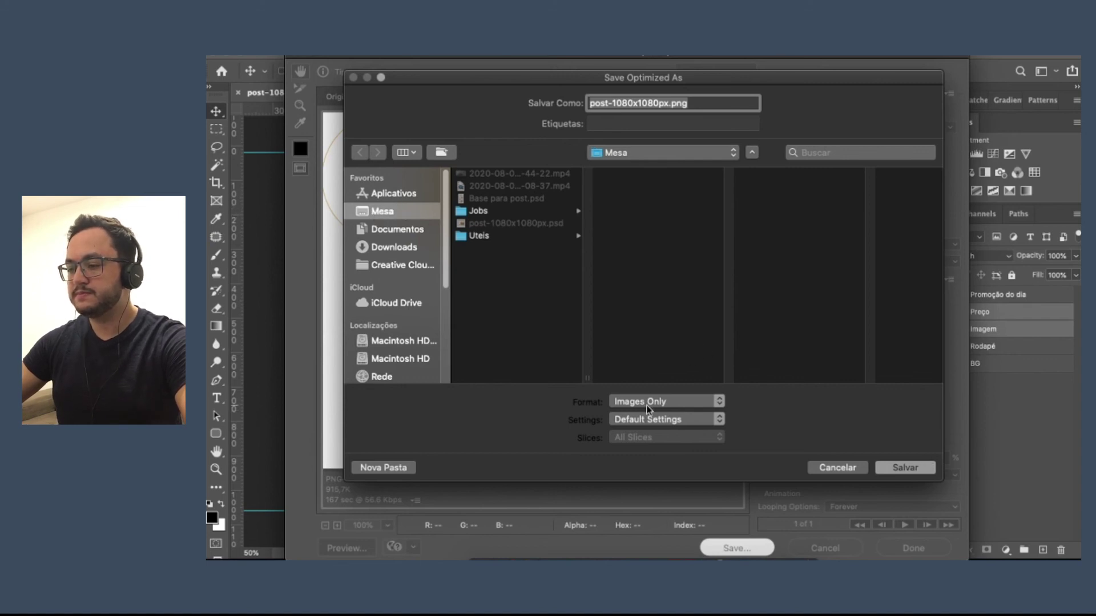
left_click(889, 468)
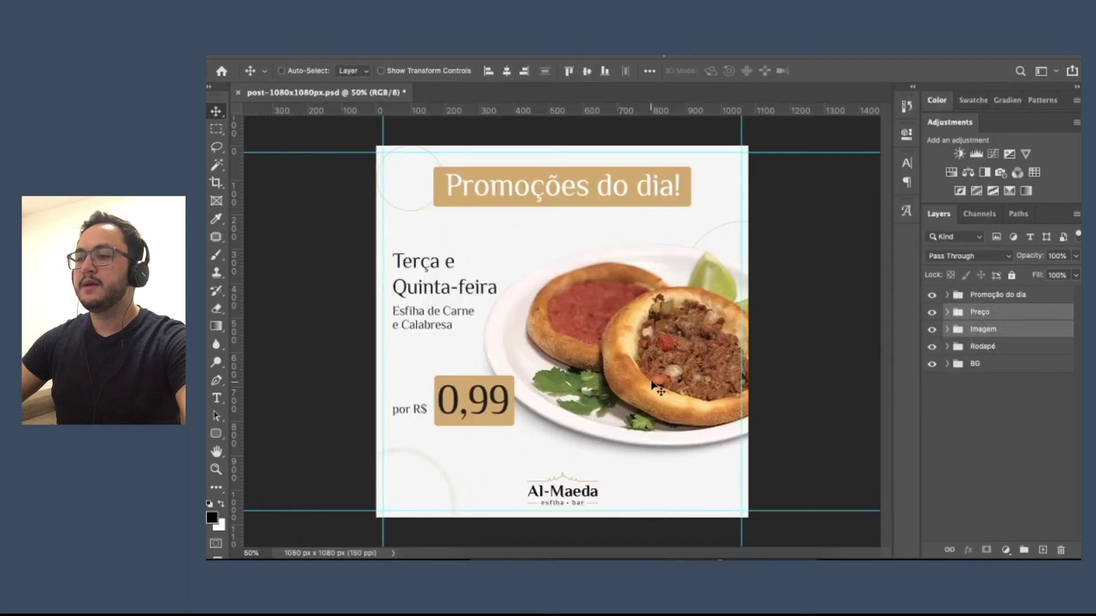
Preview the exported post-1080x1080px.png from the desktop, beside the Photoshop document, and close the preview.
key("super")
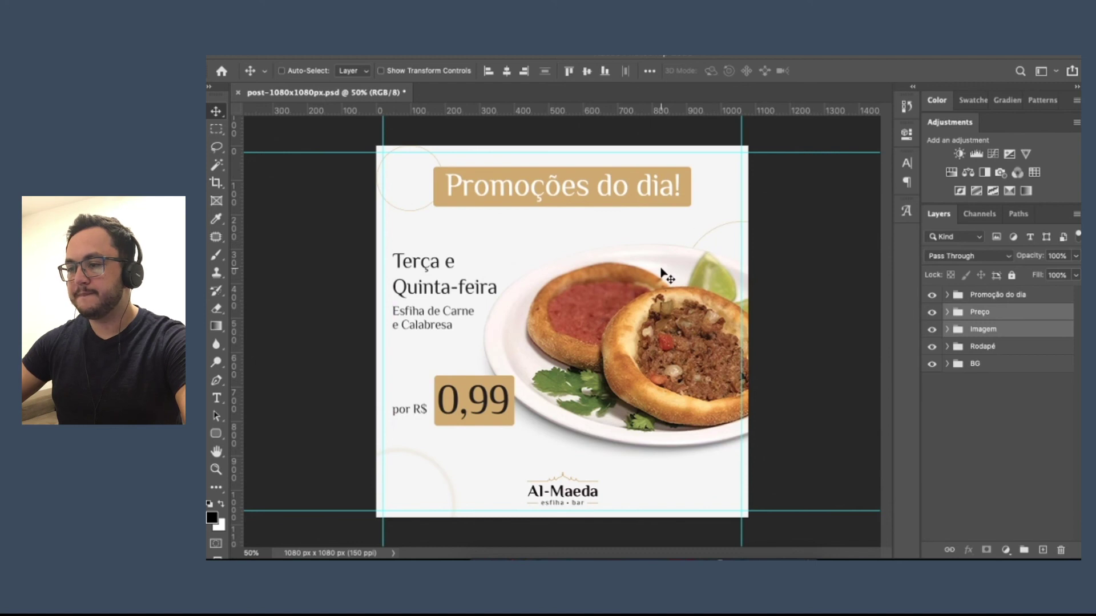
key("super")
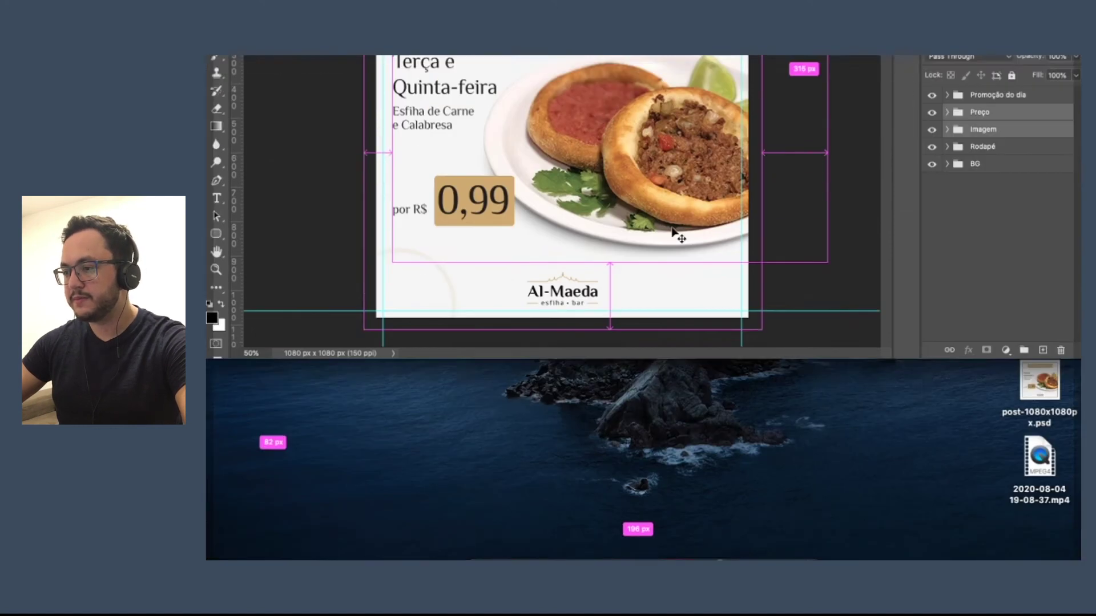
left_click(956, 146)
key("space")
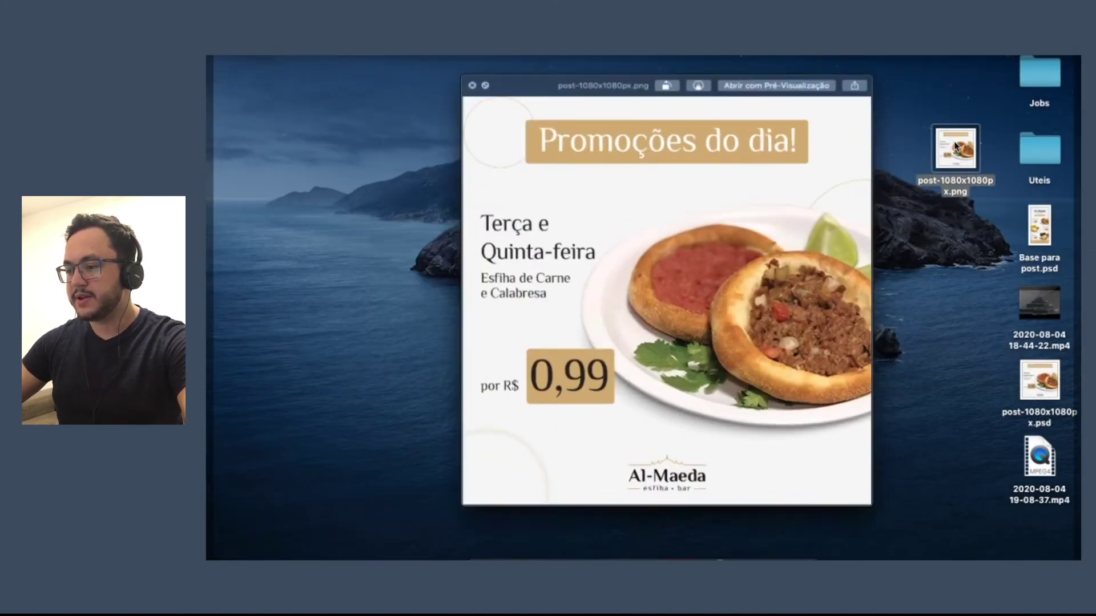
left_click_drag(582, 81, 769, 83)
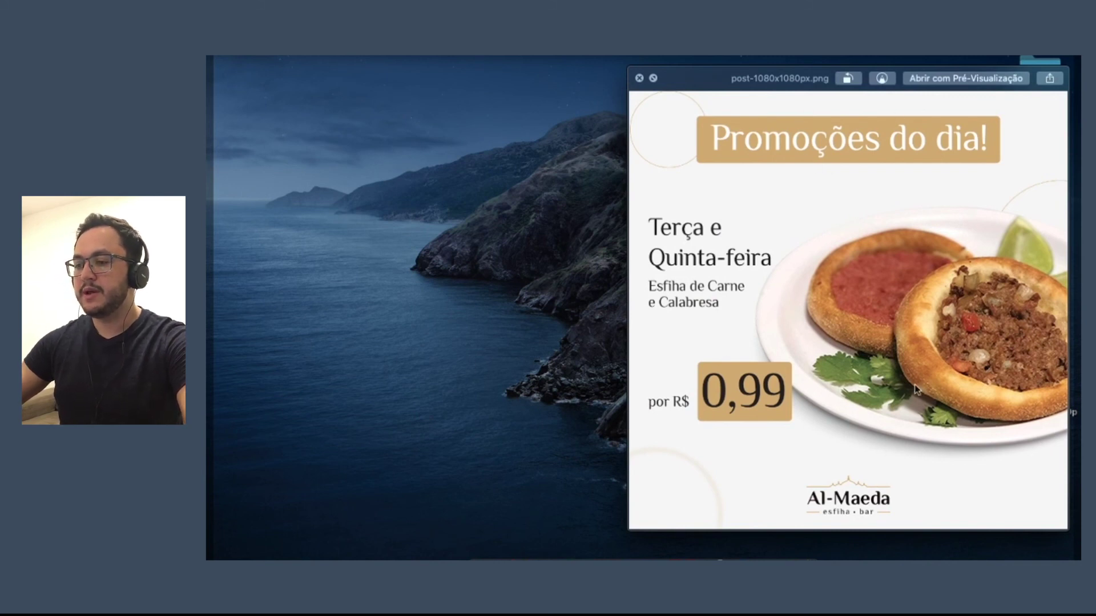
key("F11")
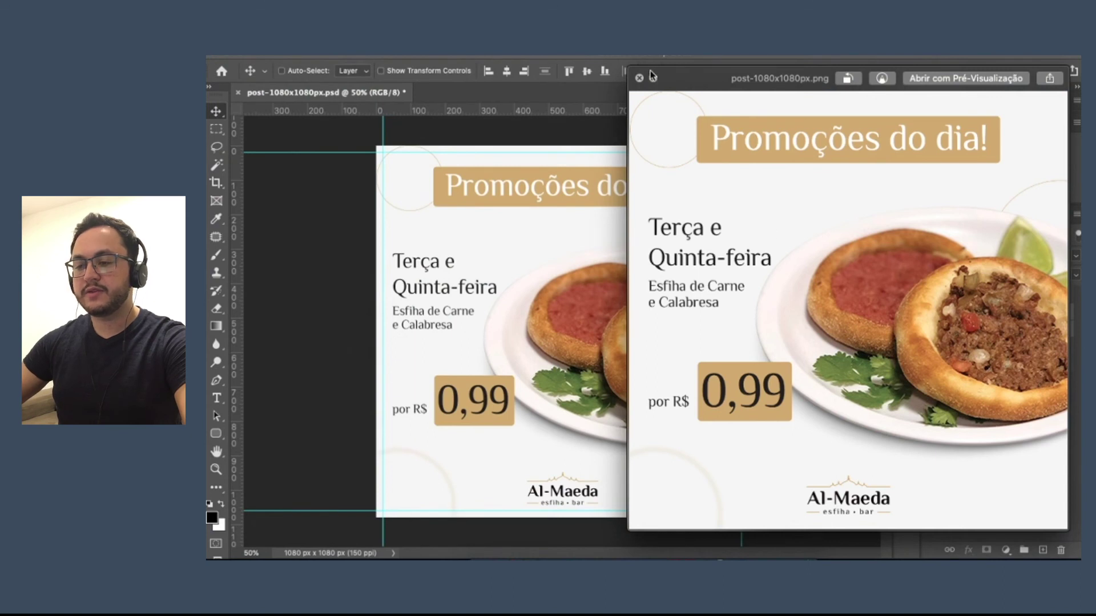
left_click(639, 77)
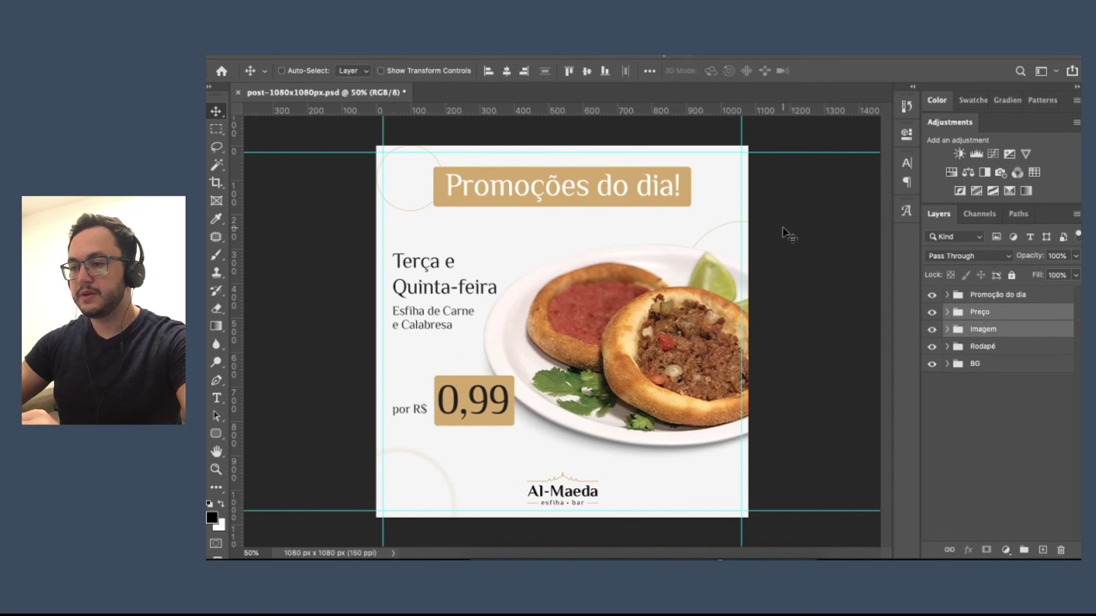
Set the canvas height to 1350 pixels, keeping the width at 1080 pixels and the anchor centred.
key("ctrl+alt+c")
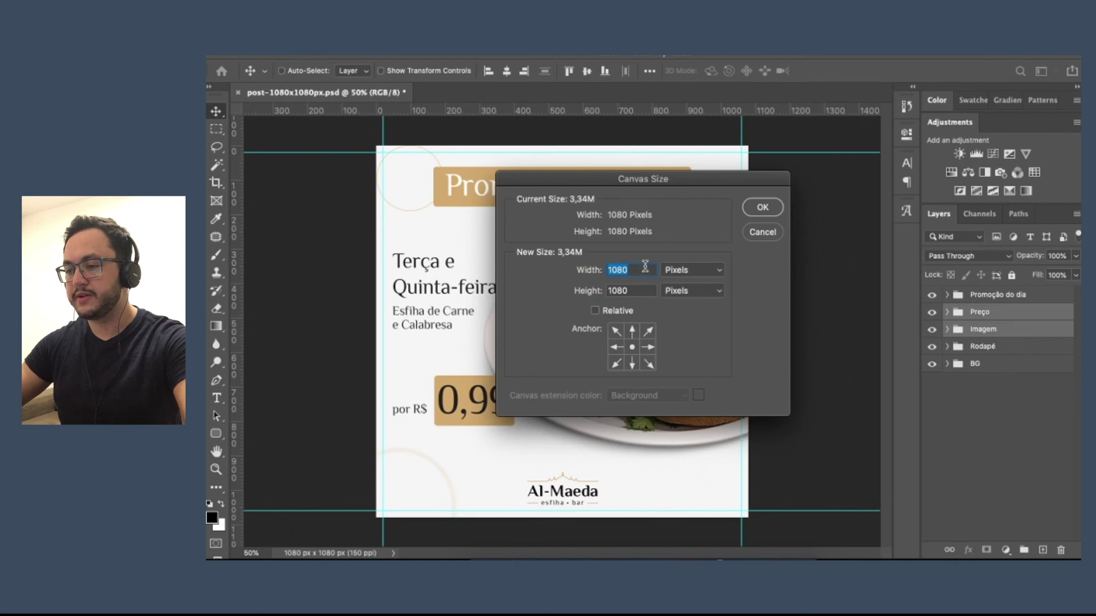
left_click_drag(639, 173, 560, 166)
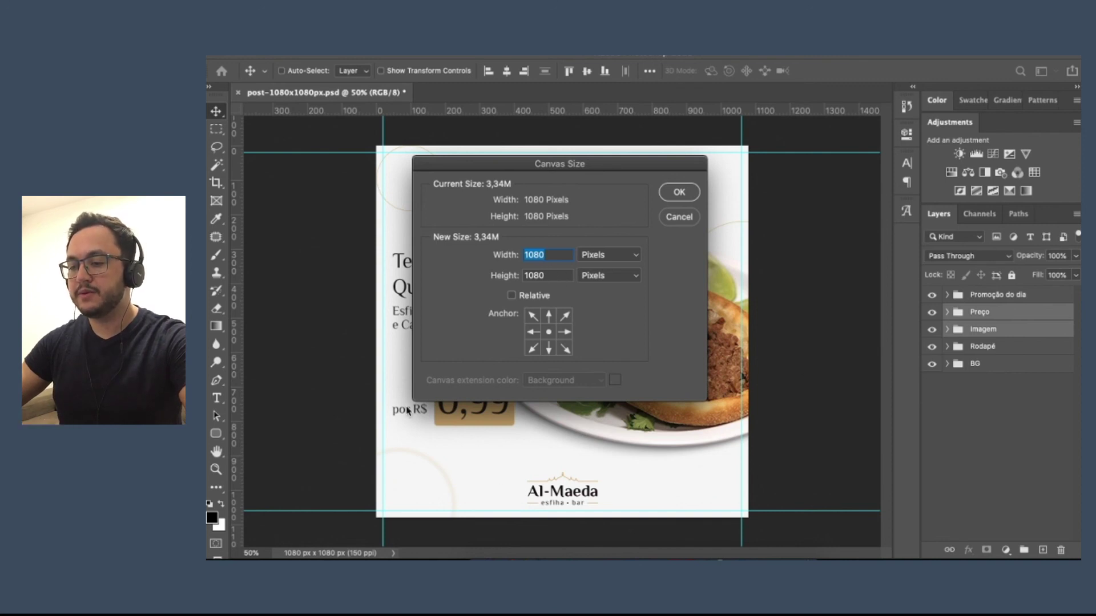
key("Tab")
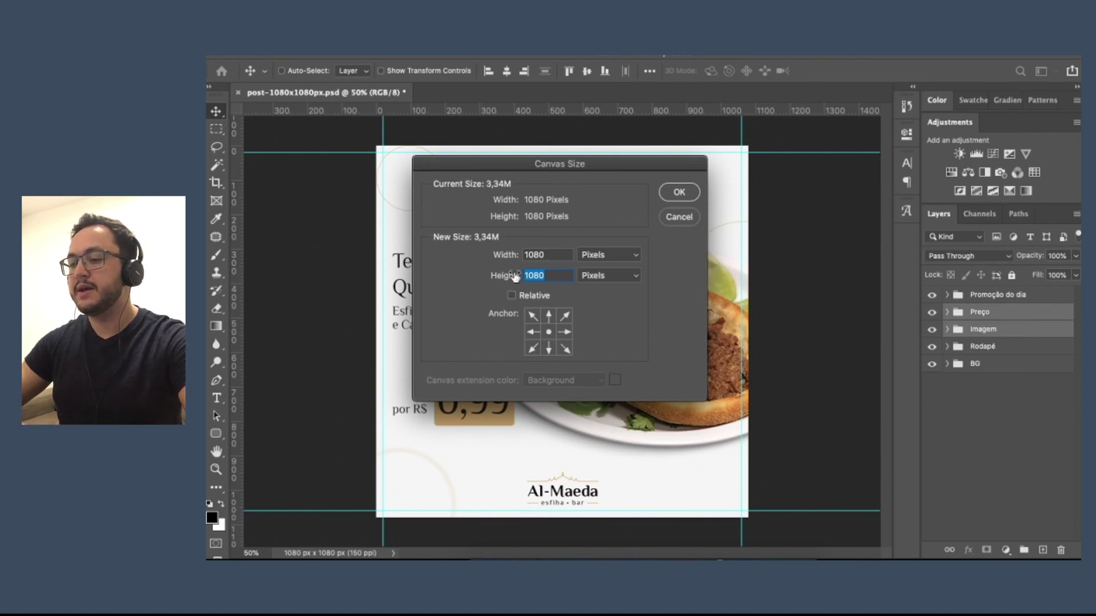
type("1350")
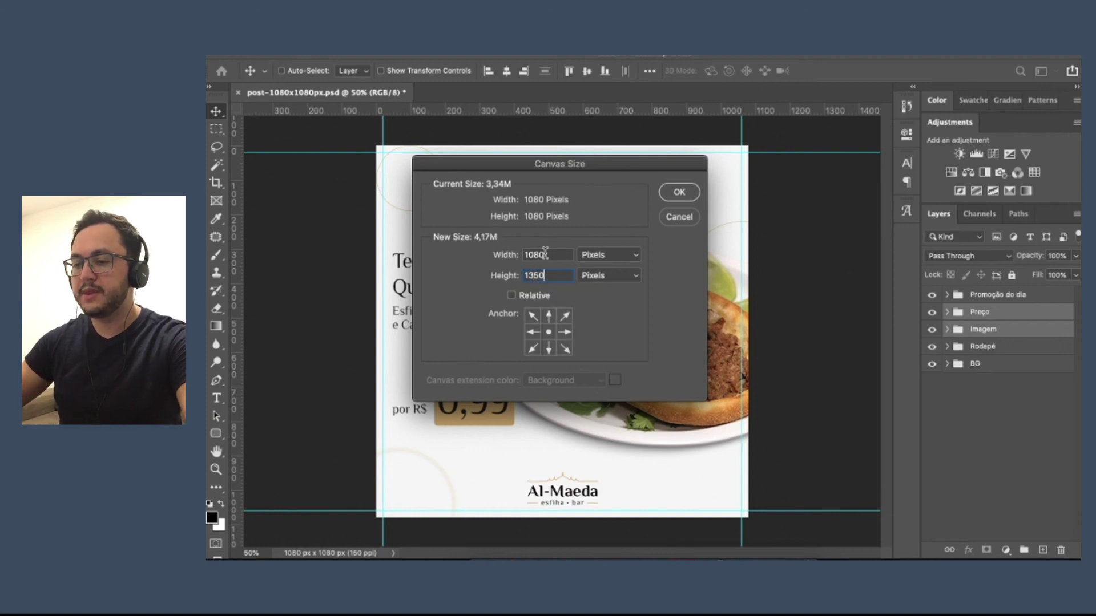
left_click_drag(548, 254, 524, 254)
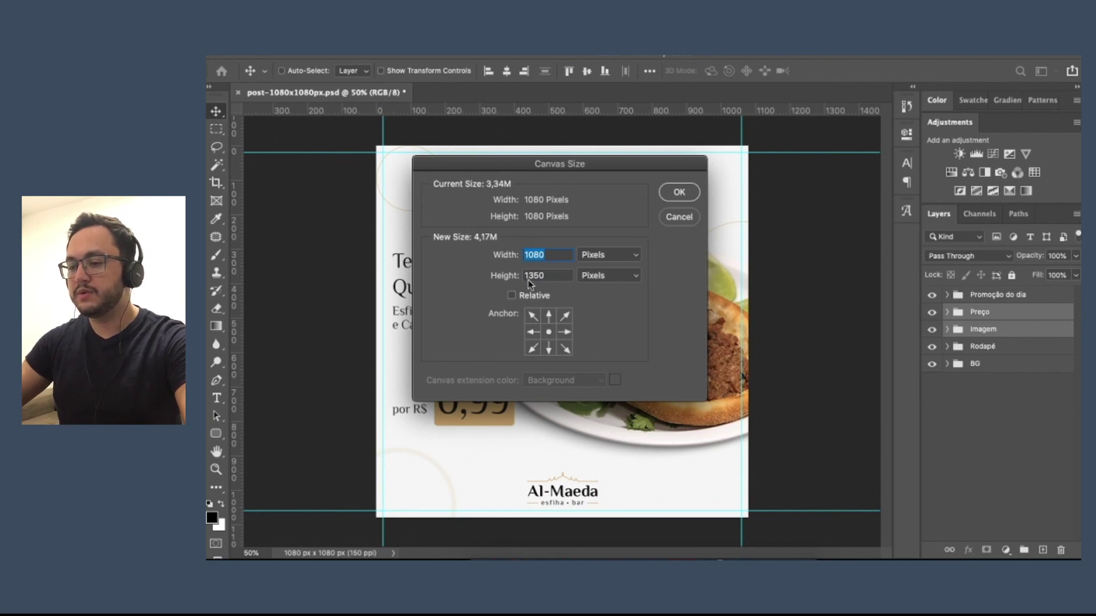
left_click(679, 193)
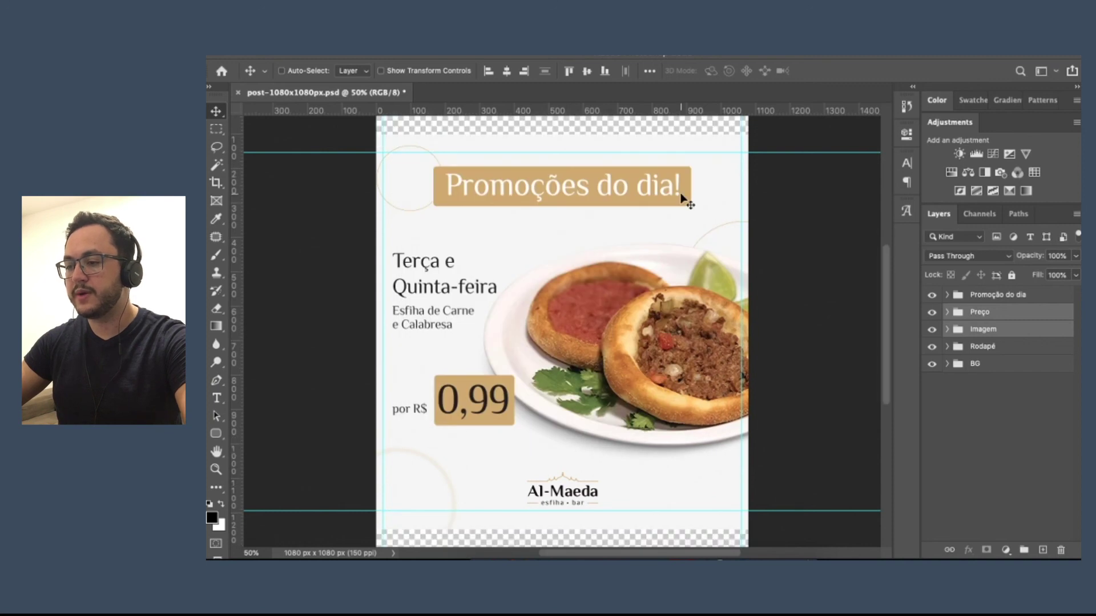
key("ctrl+minus")
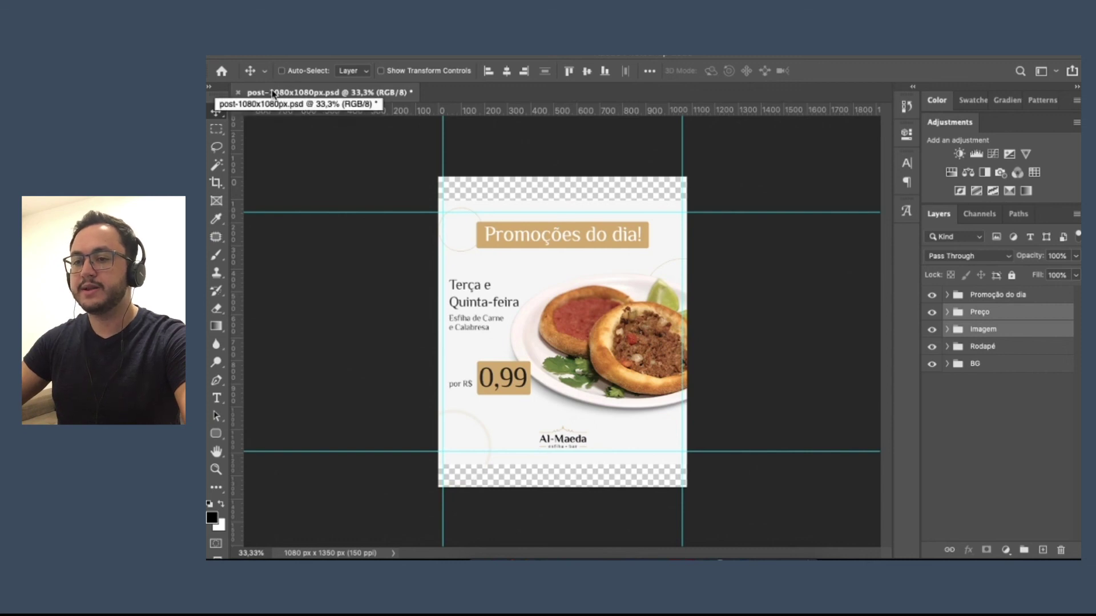
Save the document as post-1080x1350px.psd in the Mesa folder with Maximize Compatibility on.
left_click(281, 71)
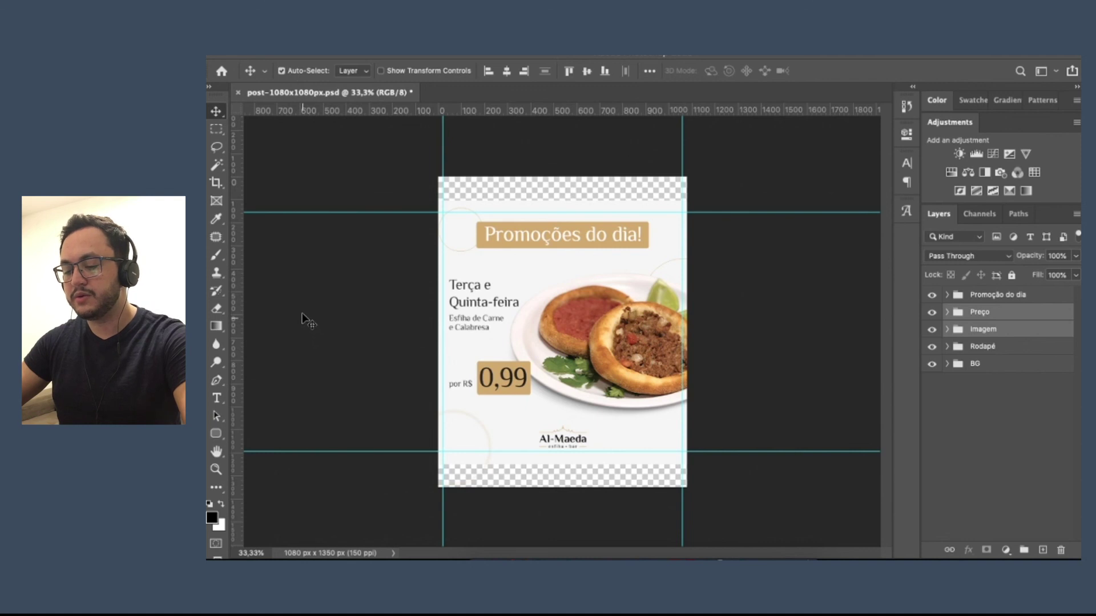
key("super+shift+s")
left_click(342, 226)
left_click(341, 212)
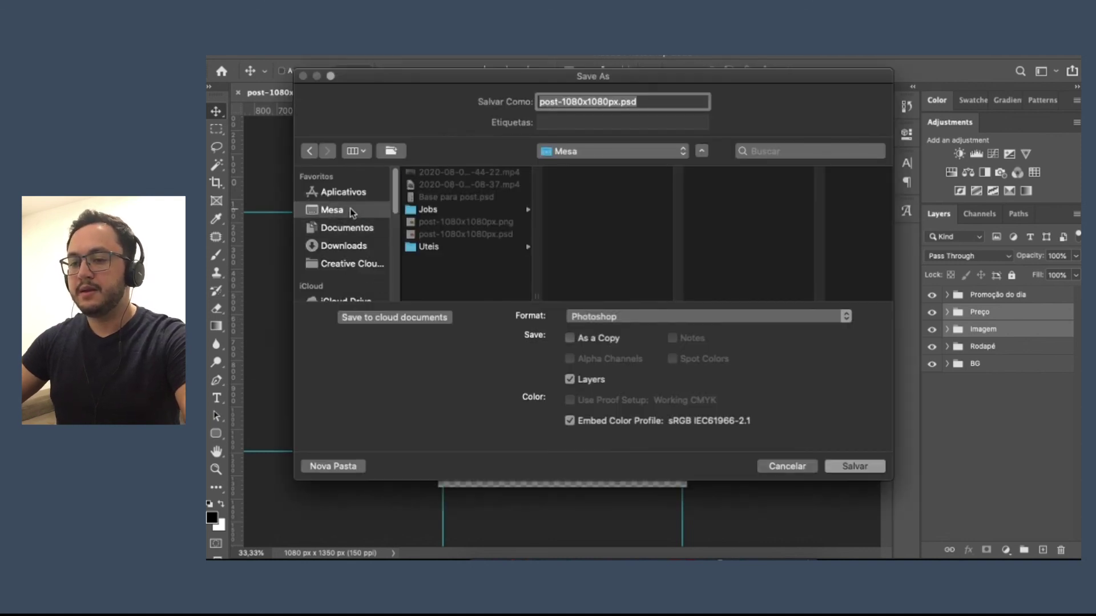
left_click(598, 101)
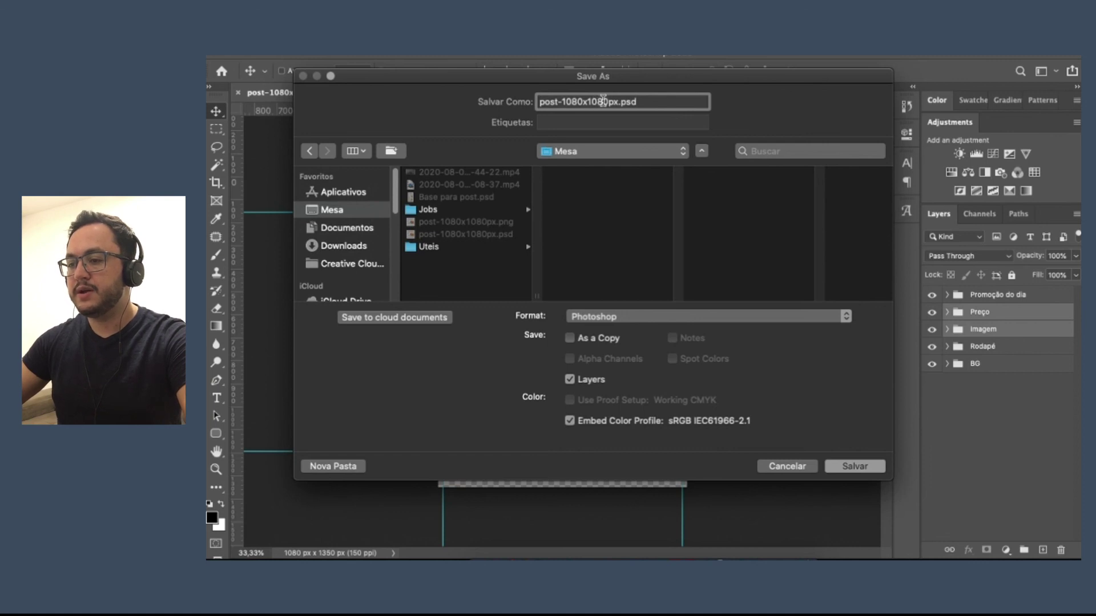
type("35")
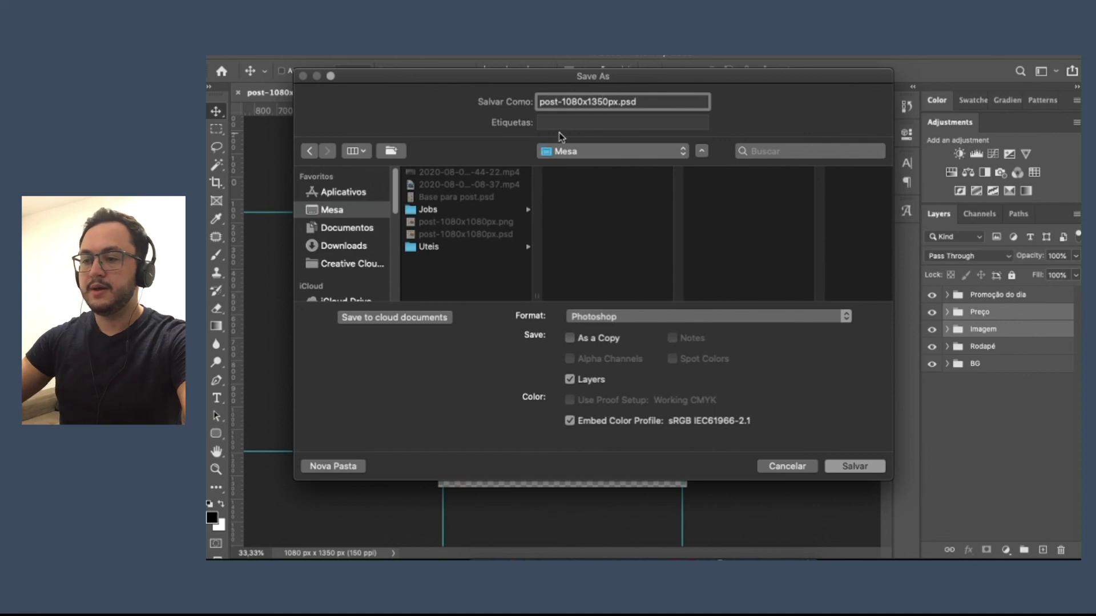
left_click(847, 467)
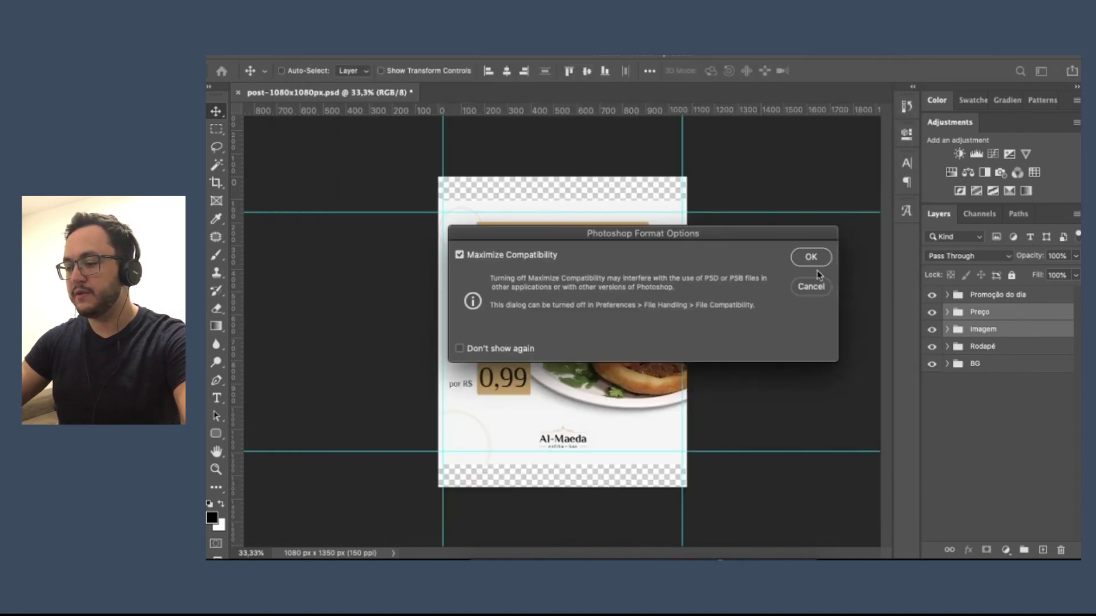
left_click(805, 260)
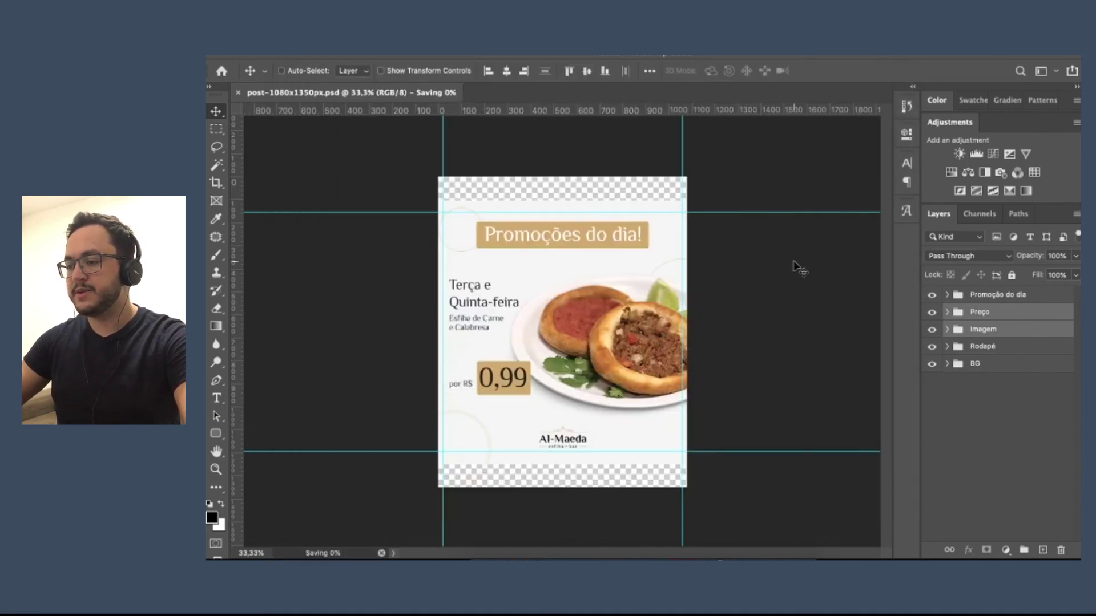
Stretch the Layer 0 background in the BG group vertically to about 124% so it covers the whole canvas.
left_click(947, 365)
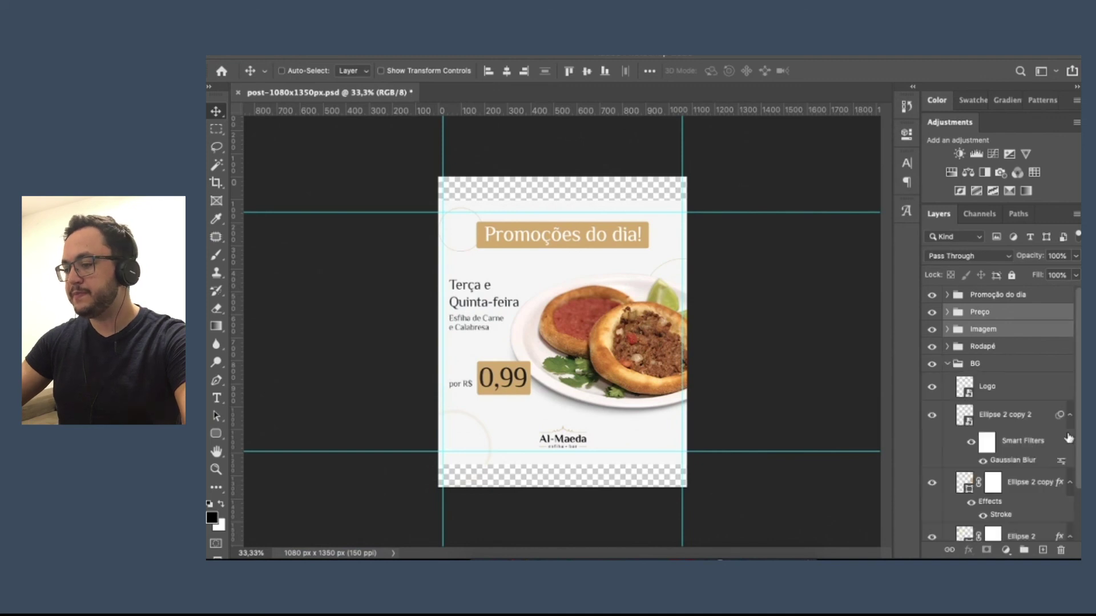
scroll(1076, 428, "down", 3)
left_click(1024, 524)
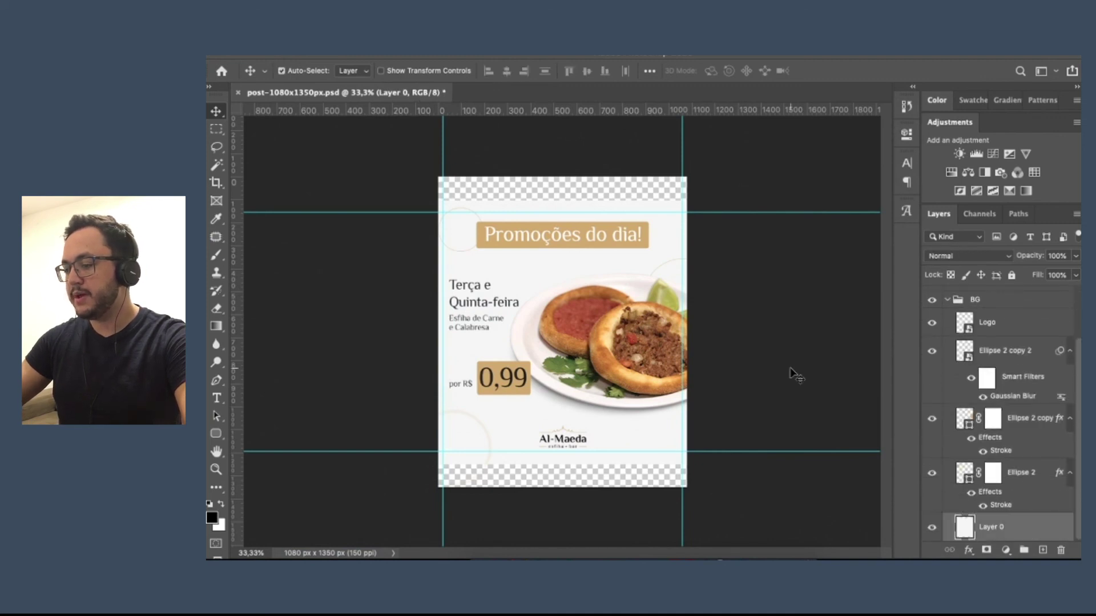
key("ctrl+t")
left_click_drag(561, 200, 565, 167)
key("Return")
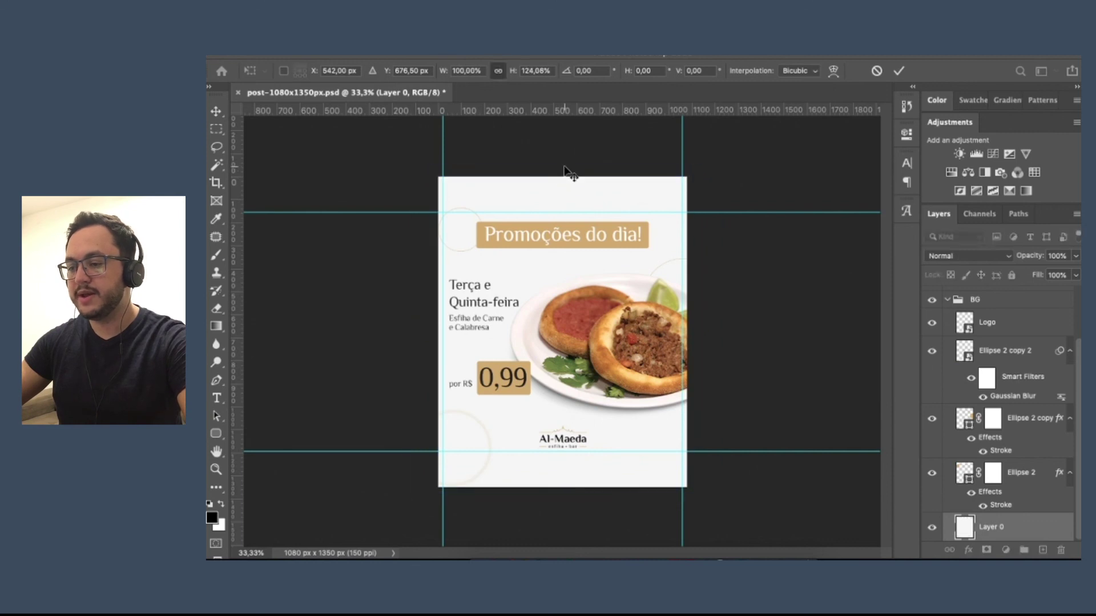
Move the two horizontal guides out near the canvas's upper and lower edges and raise the Promoção do dia group under the upper guide.
left_click_drag(557, 211, 557, 183)
left_click_drag(526, 452, 530, 481)
left_click(948, 300)
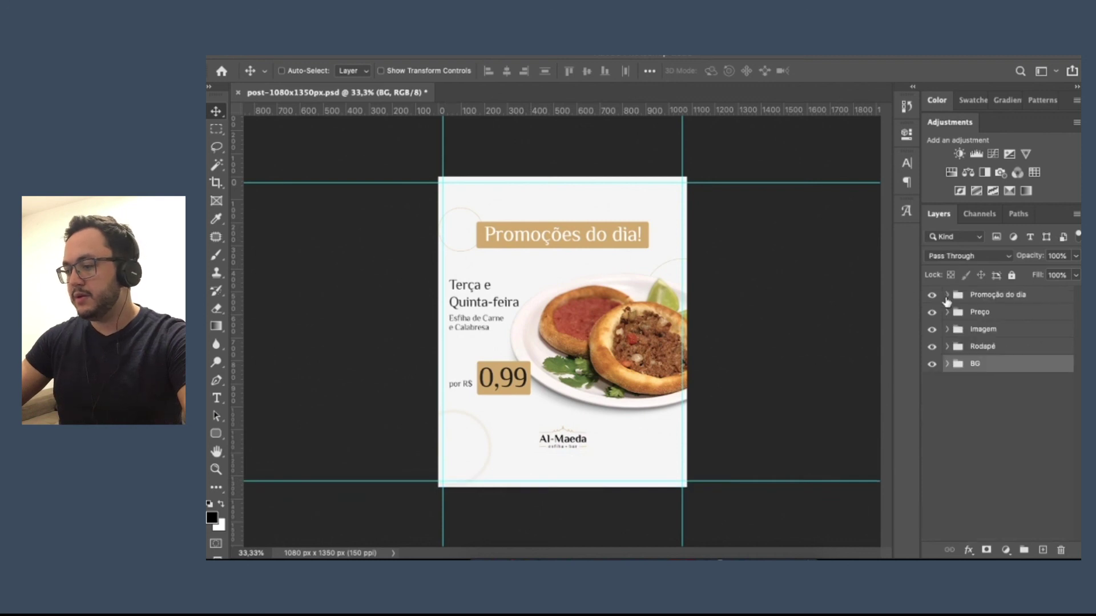
left_click(985, 295)
left_click_drag(607, 239, 606, 208)
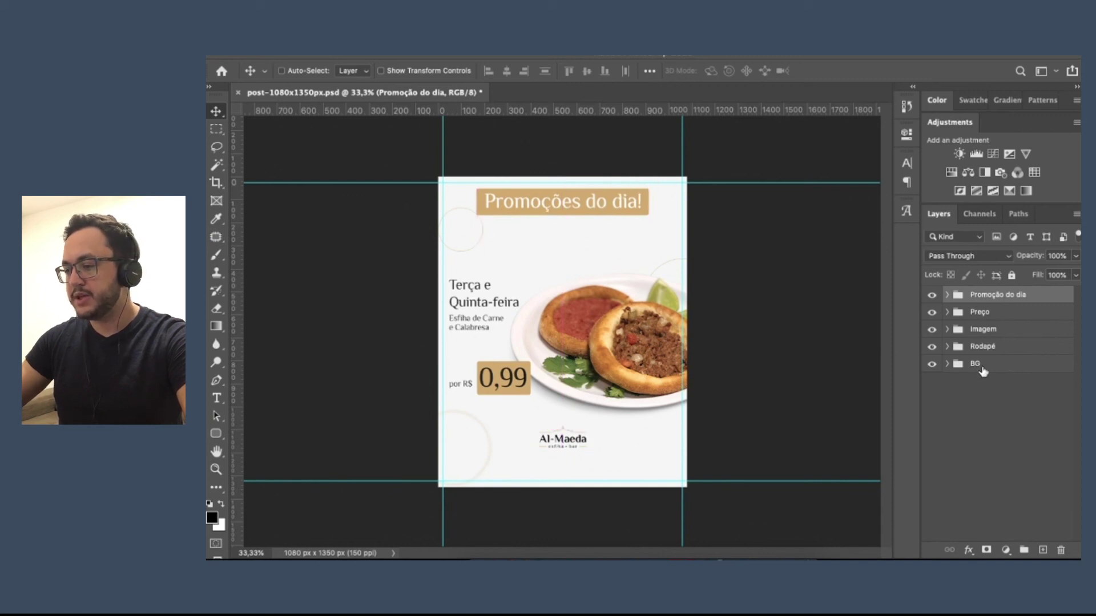
Move the Logo layer in the BG group down to just above the lower guide.
left_click(947, 365)
left_click(996, 388)
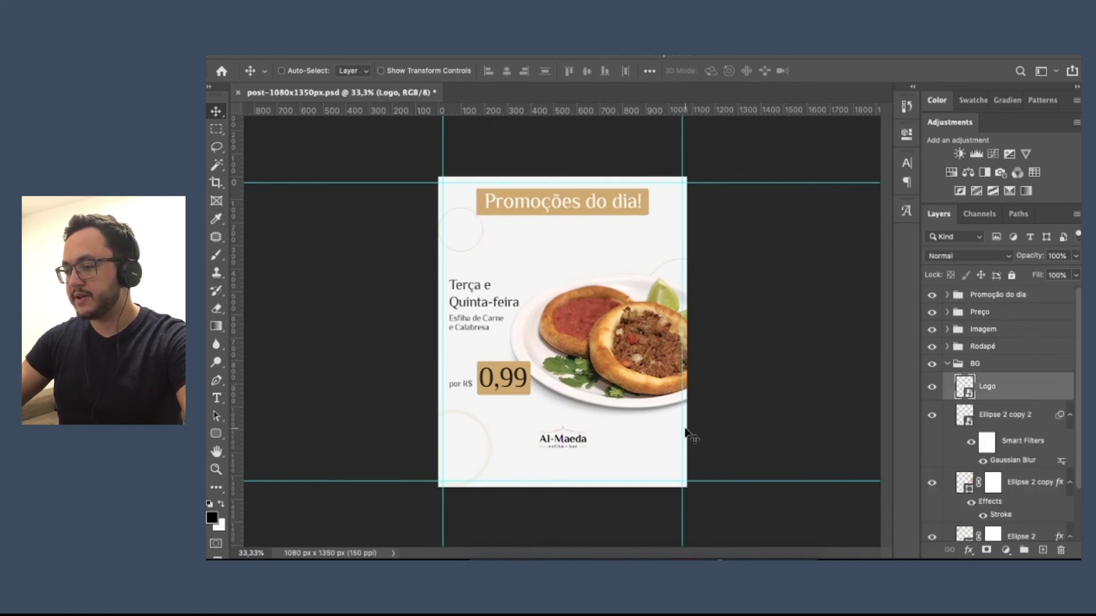
left_click_drag(722, 404, 718, 426)
key("Down")
key("Down")
key("Down")
key("Down")
key("Down")
key("Down")
key("Down")
key("Down")
key("Down")
key("Down")
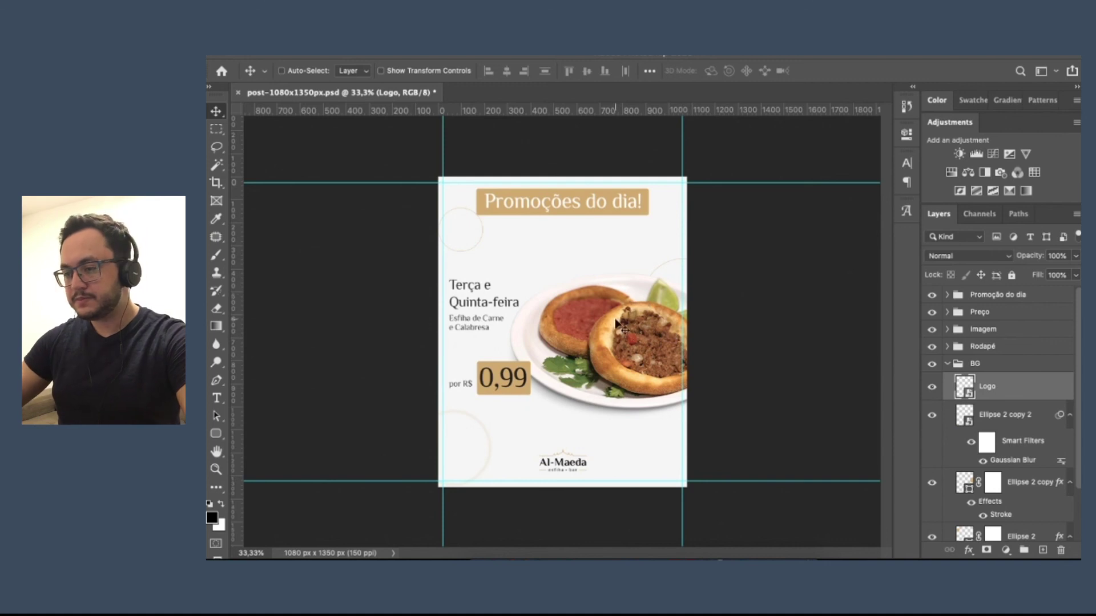
left_click(945, 364)
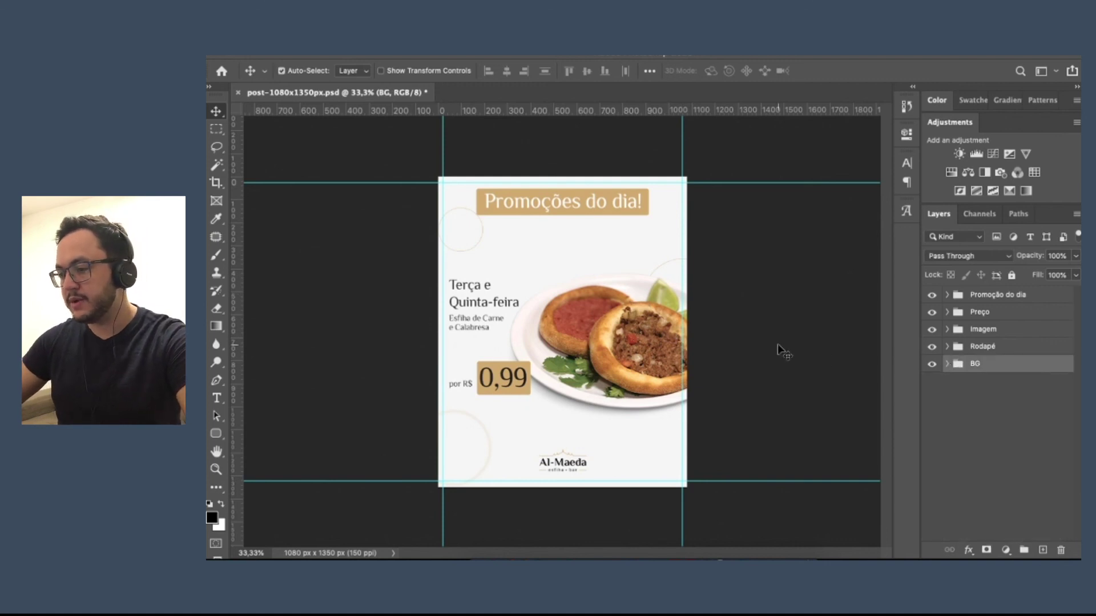
Move the Preço group up towards the heading and the Imagem group's plate down.
key("super+plus")
left_click(980, 313)
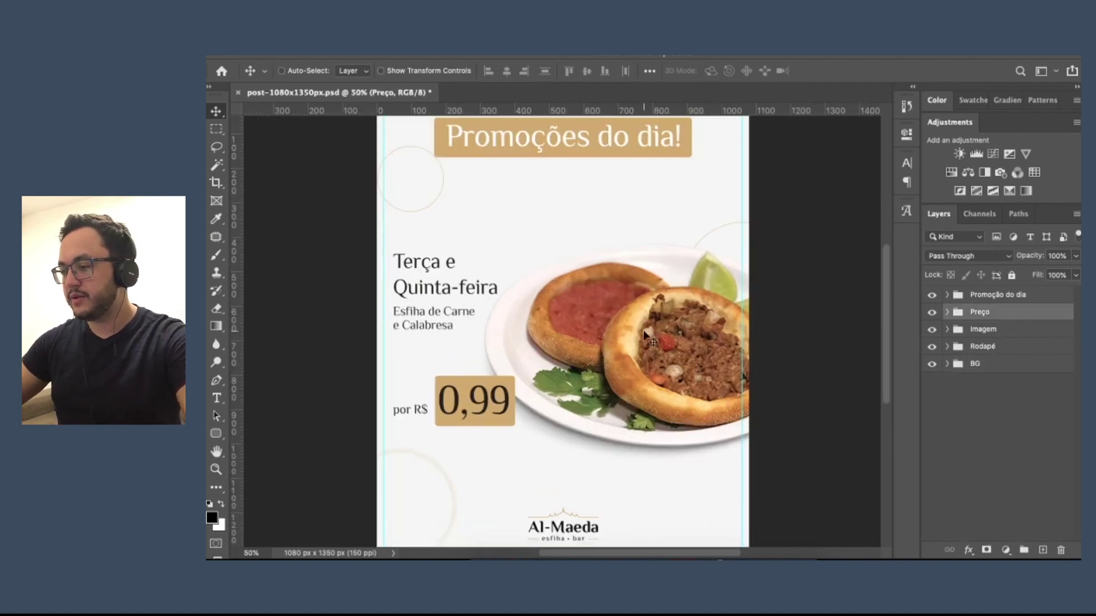
left_click_drag(664, 308, 665, 263)
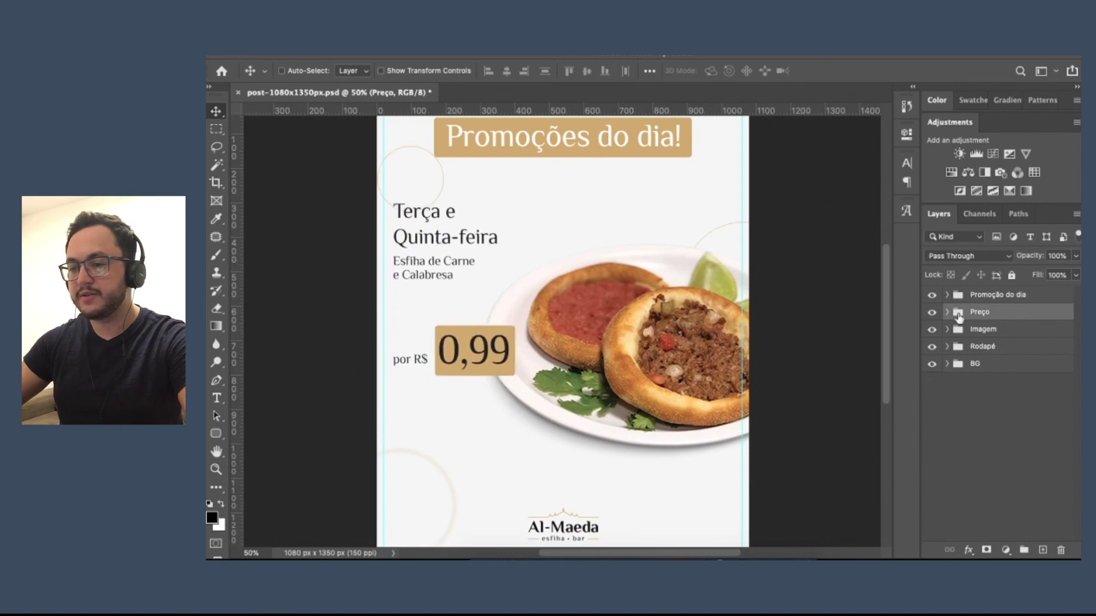
left_click(650, 320, "super")
left_click_drag(650, 320, 652, 363)
Move the price text with its rounded box below the plate, and shift the Imagem group up and left until the whole plate fits.
left_click(948, 313)
left_click(1002, 336)
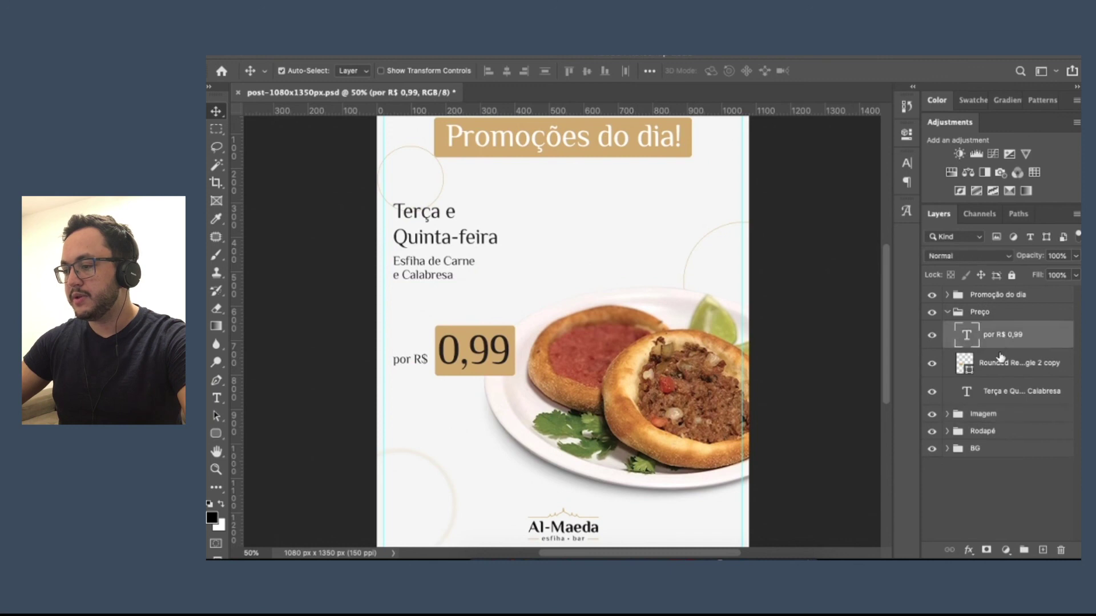
left_click(1002, 362, "shift")
left_click_drag(554, 320, 513, 464)
left_click(998, 414)
left_click_drag(650, 378, 568, 329)
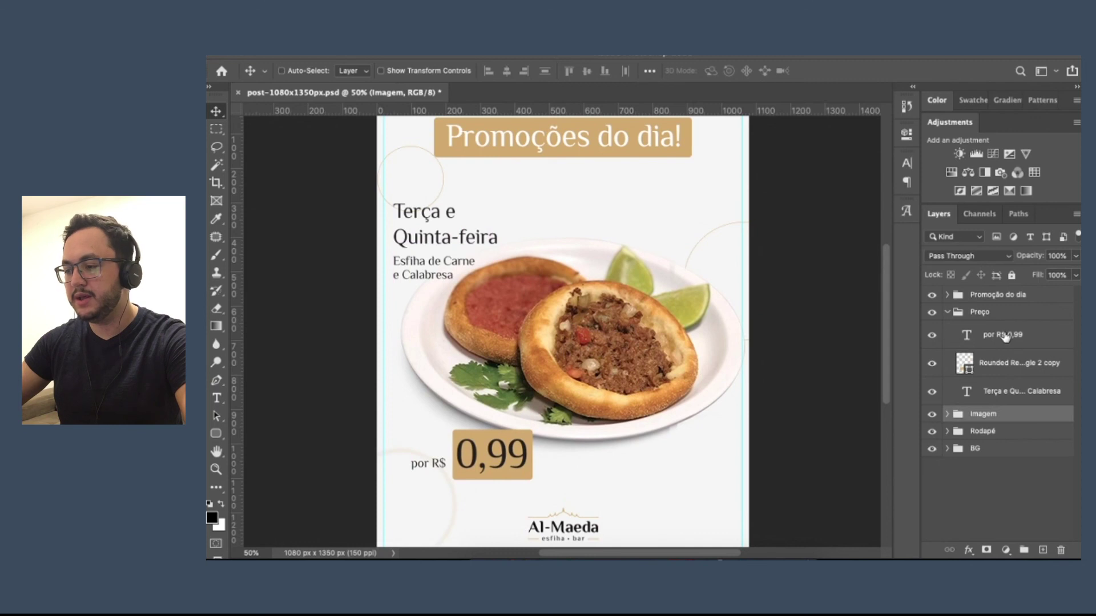
Move the price text and its rounded box across to the plate's lower right edge.
left_click(1007, 335)
left_click(1002, 361, "shift")
left_click_drag(507, 454, 701, 444)
key("super+minus")
key("super+minus")
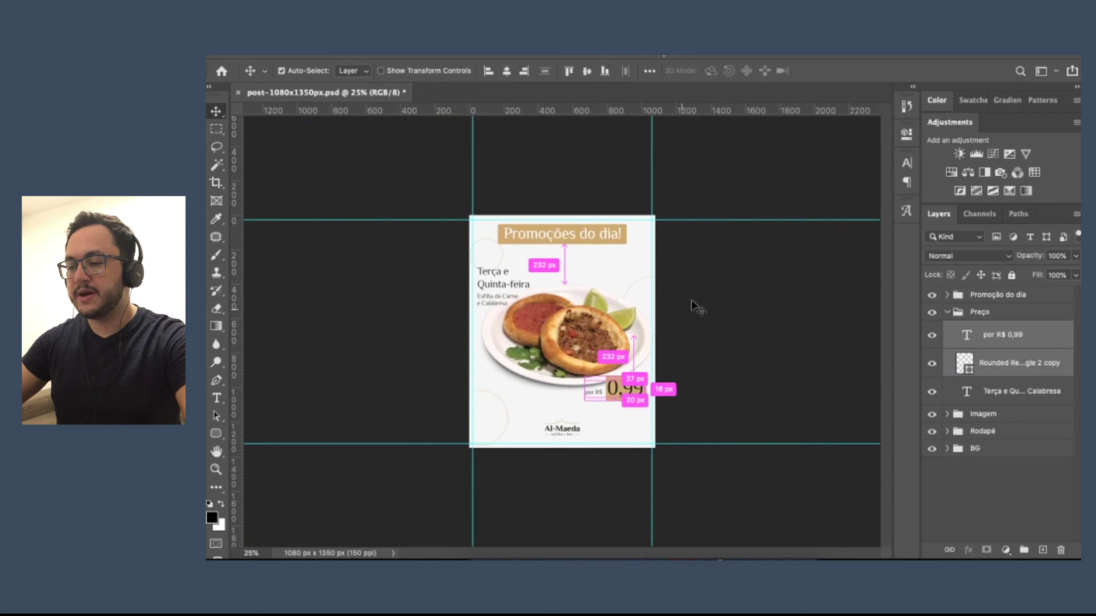
Undo all the layout, guide, background and canvas size changes back to the 1080 x 1080 px square post.
key("super+z")
key("super+z")
key("super+z")
key("super+z")
key("super+z")
key("super+z")
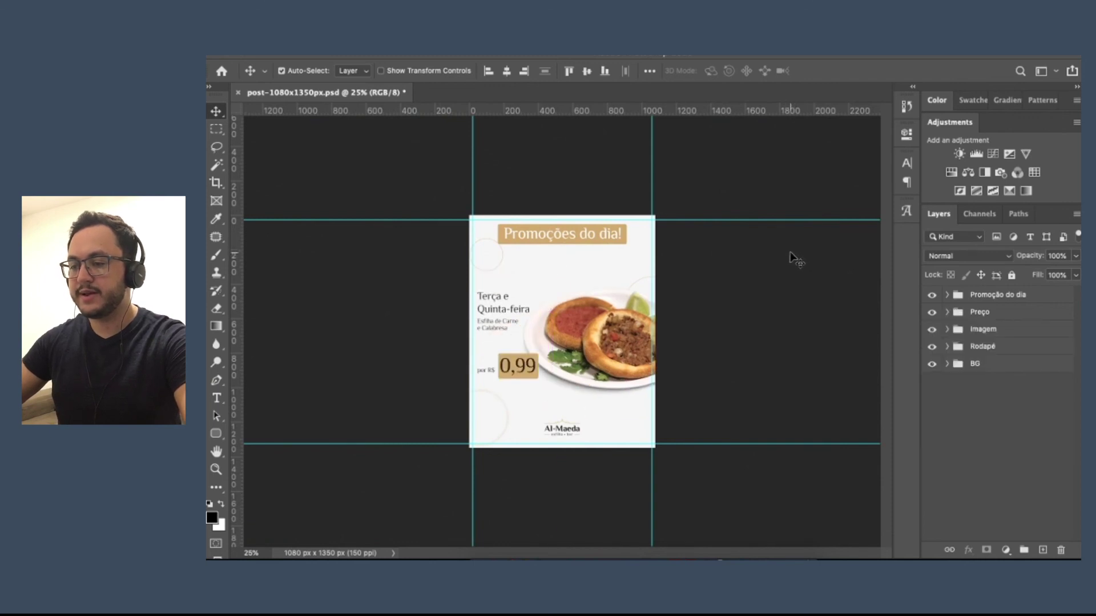
key("super+z")
key("super+z")
key("super+z")
key("super+z")
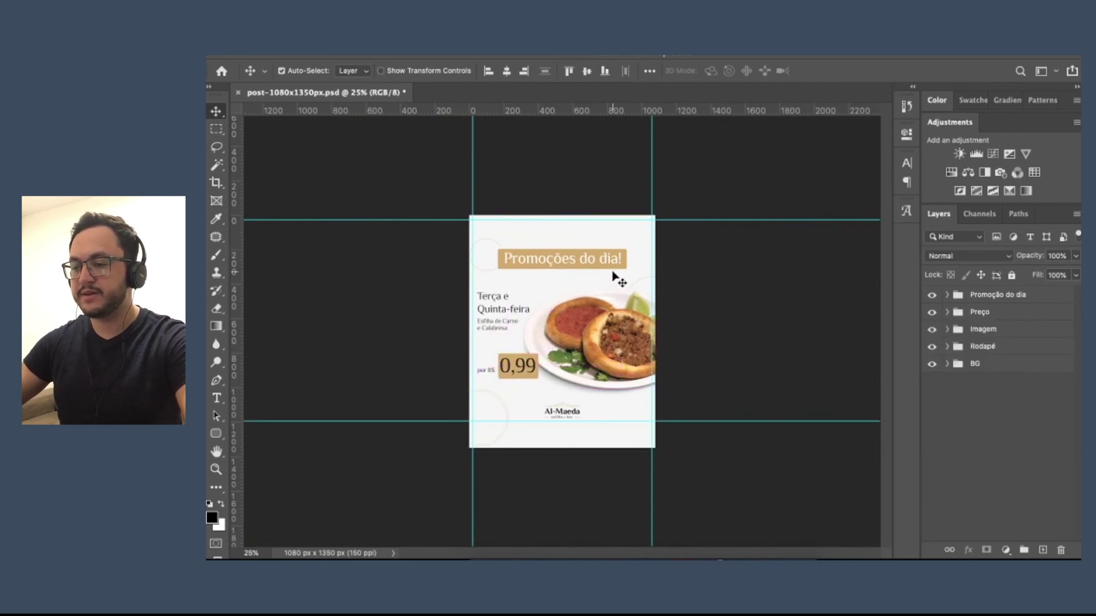
key("super+z")
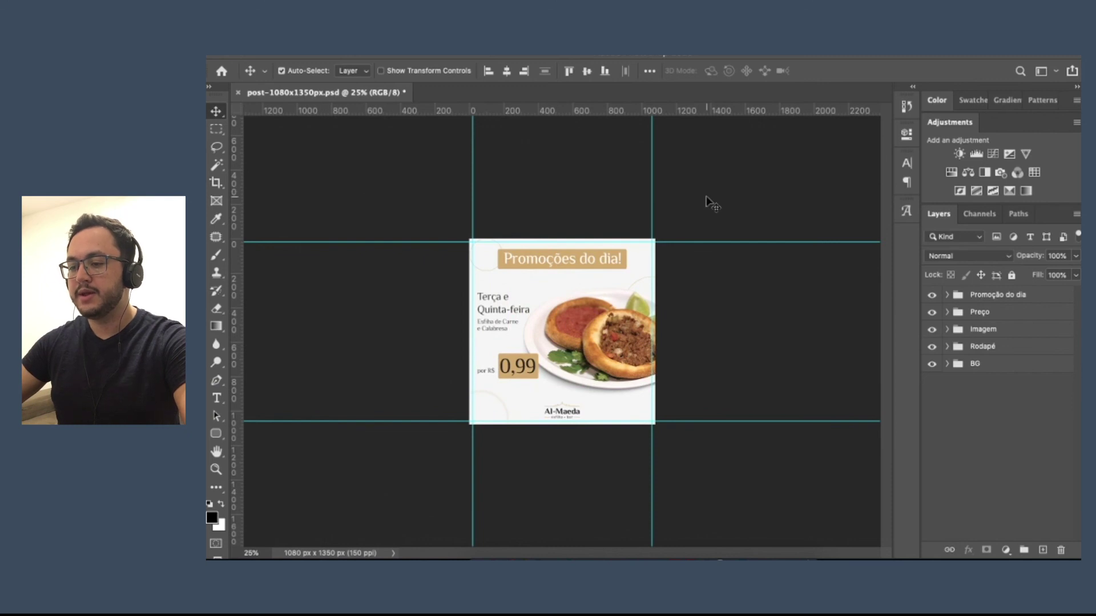
key("super+plus")
key("super+plus")
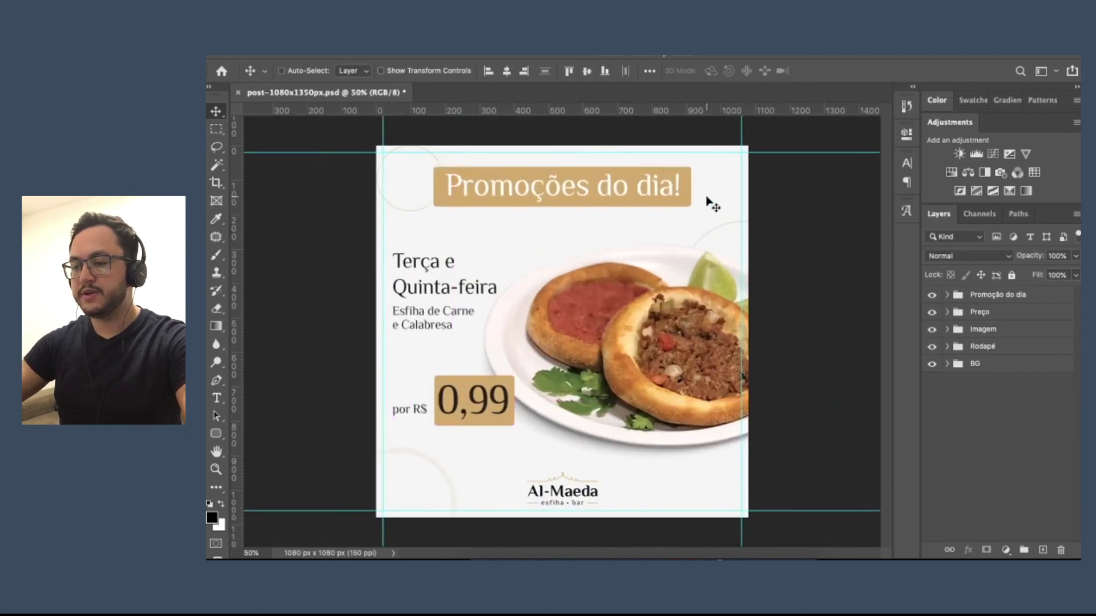